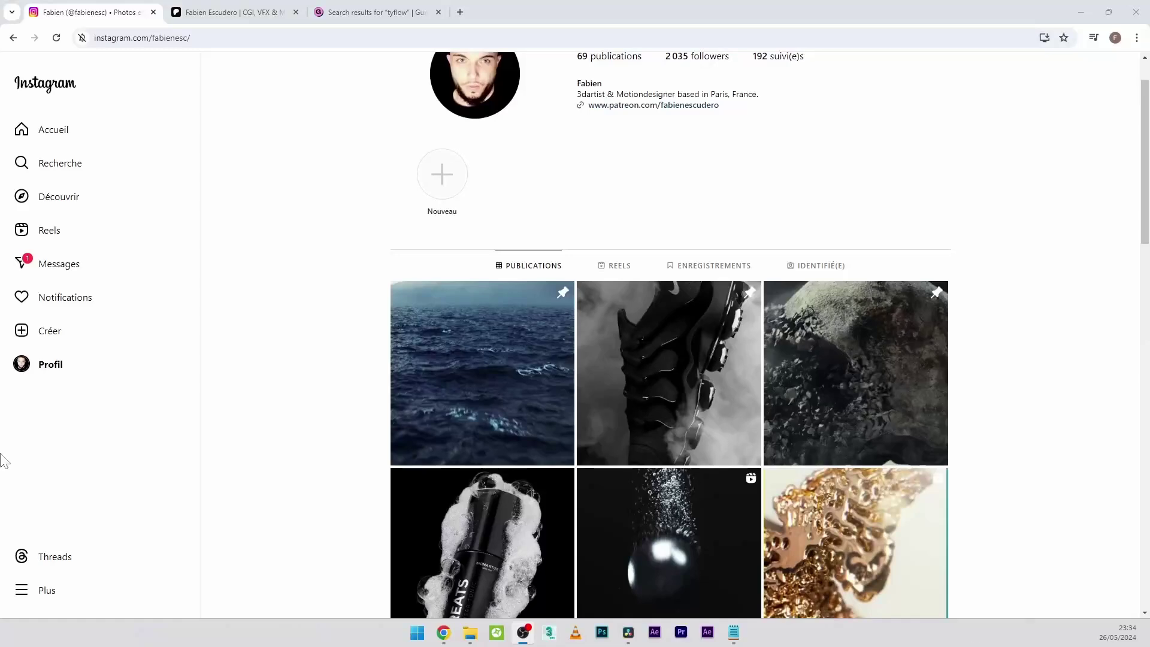
Switch to the creator's Patreon page and look through the Paint Smear scene file post and the earlier simulation posts
{"action": "left_click", "coordinate": [192, 14]}
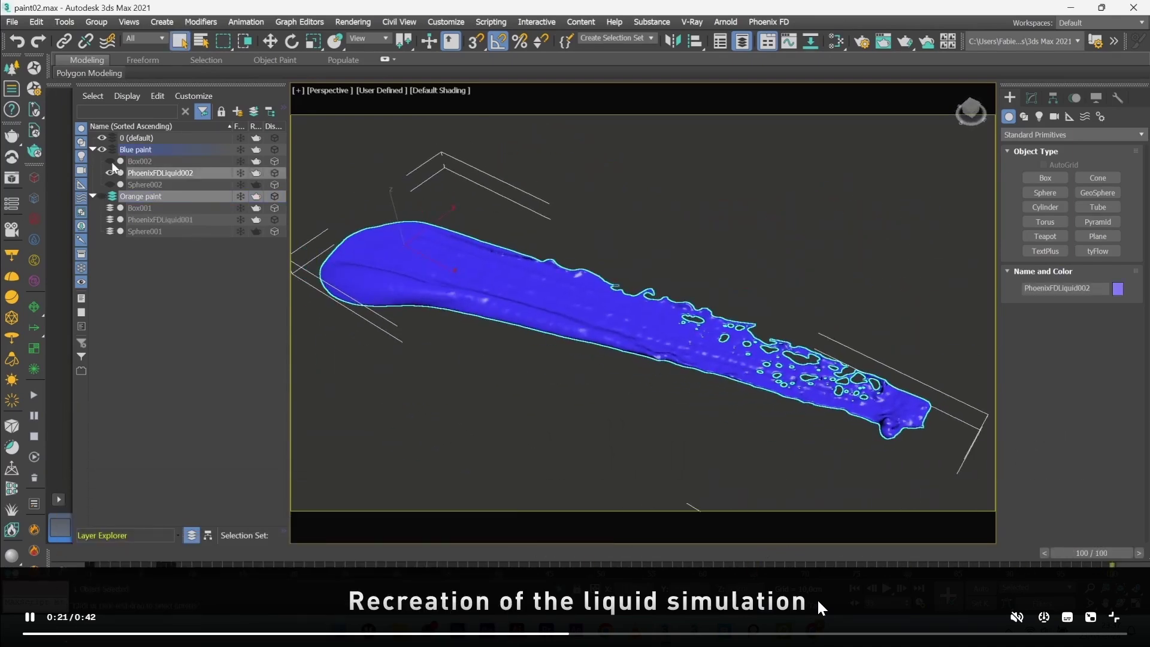
{"action": "left_click", "coordinate": [1114, 620]}
{"action": "scroll", "coordinate": [552, 229], "scroll_direction": "down", "scroll_amount": 10}
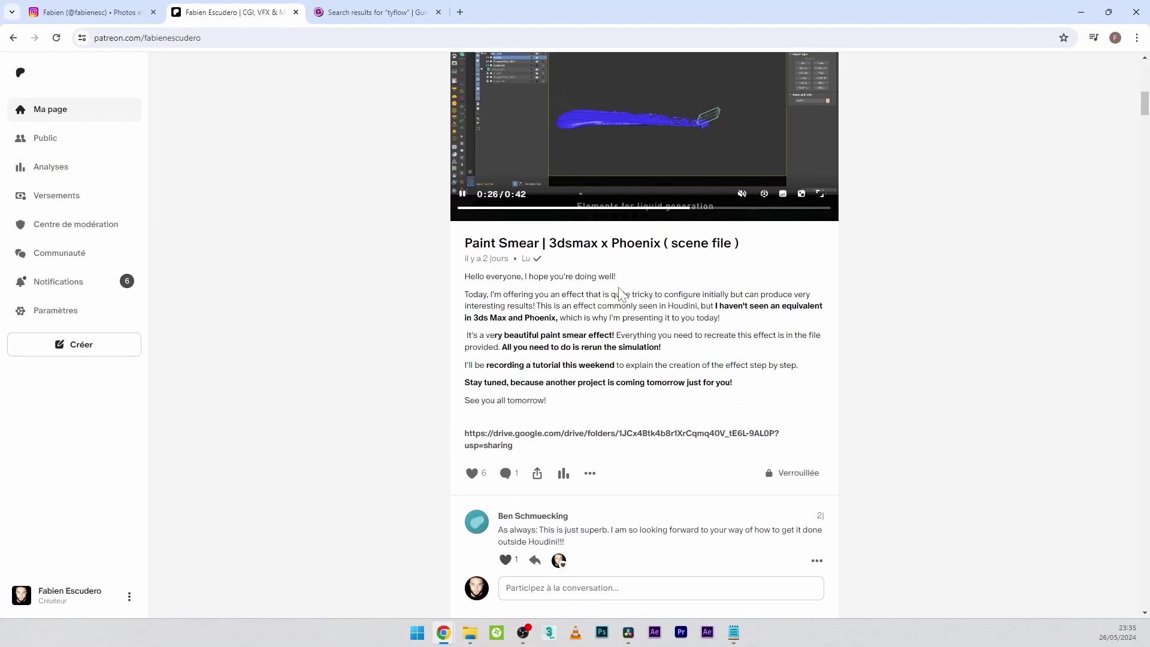
{"action": "scroll", "coordinate": [684, 328], "scroll_direction": "down", "scroll_amount": 20}
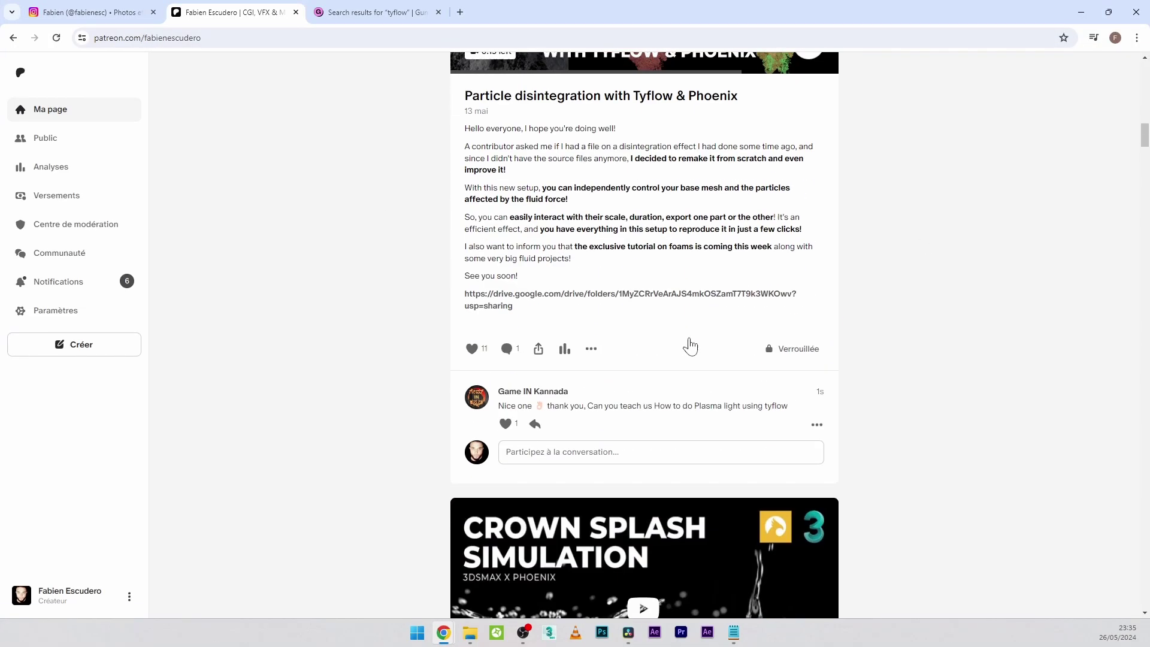
{"action": "scroll", "coordinate": [697, 355], "scroll_direction": "down", "scroll_amount": 15}
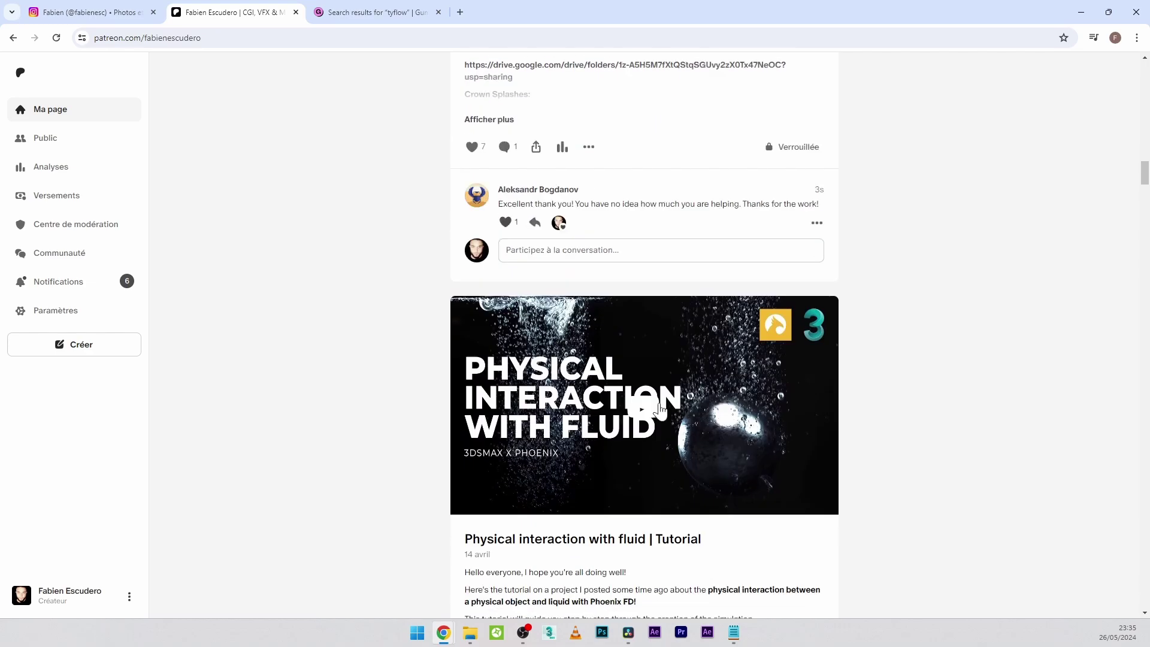
{"action": "scroll", "coordinate": [723, 328], "scroll_direction": "down", "scroll_amount": 20}
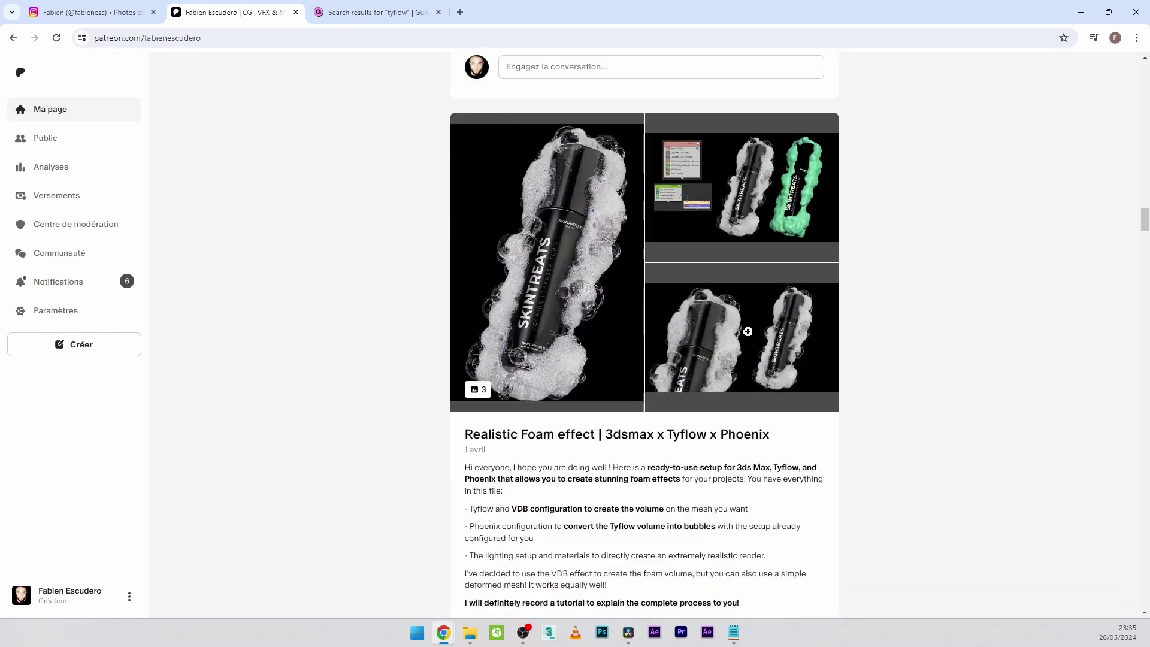
{"action": "scroll", "coordinate": [149, 244], "scroll_direction": "down", "scroll_amount": 2}
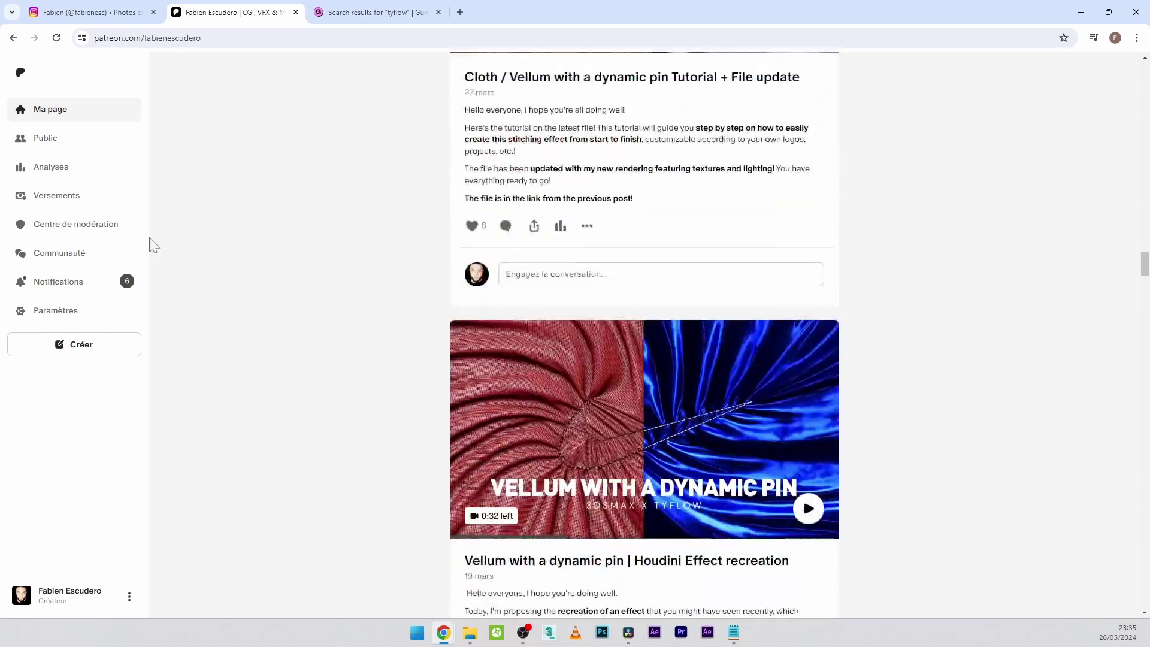
{"action": "scroll", "coordinate": [367, 164], "scroll_direction": "up", "scroll_amount": 2}
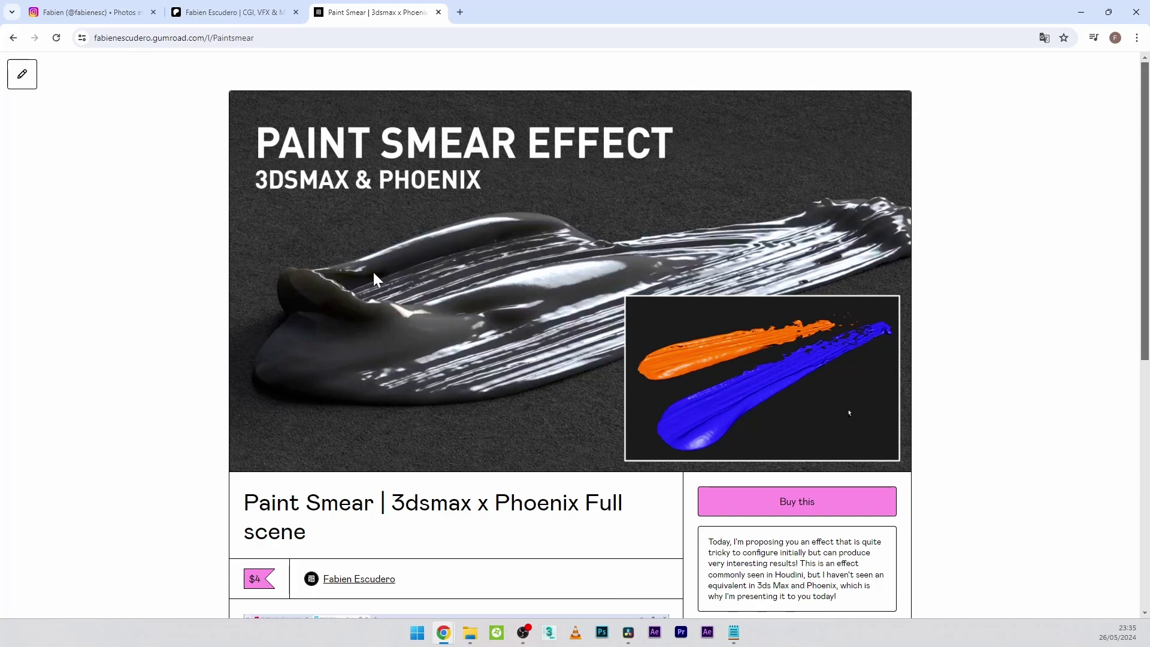
Examine the Gumroad product page for the Paint Smear 3dsmax x Phoenix full scene, including its video and description
{"action": "scroll", "coordinate": [373, 277], "scroll_direction": "down", "scroll_amount": 6}
{"action": "scroll", "coordinate": [442, 298], "scroll_direction": "down", "scroll_amount": 2}
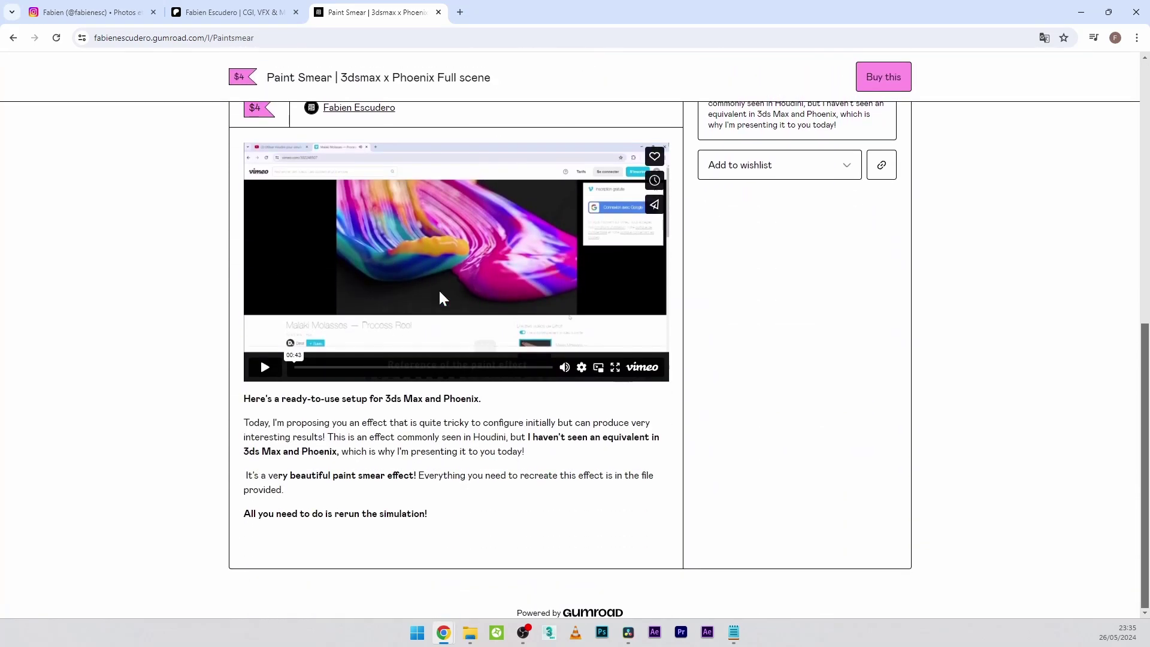
{"action": "scroll", "coordinate": [482, 502], "scroll_direction": "up", "scroll_amount": 6}
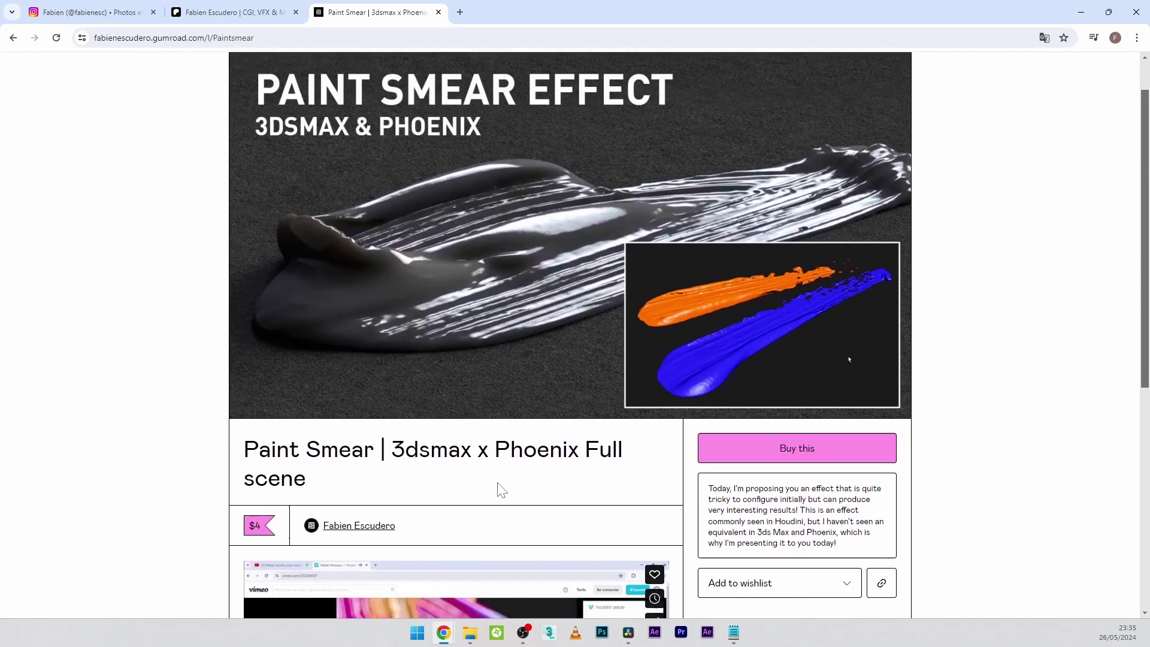
{"action": "scroll", "coordinate": [499, 488], "scroll_direction": "down", "scroll_amount": 6}
{"action": "scroll", "coordinate": [499, 487], "scroll_direction": "up", "scroll_amount": 4}
{"action": "scroll", "coordinate": [497, 483], "scroll_direction": "up", "scroll_amount": 3}
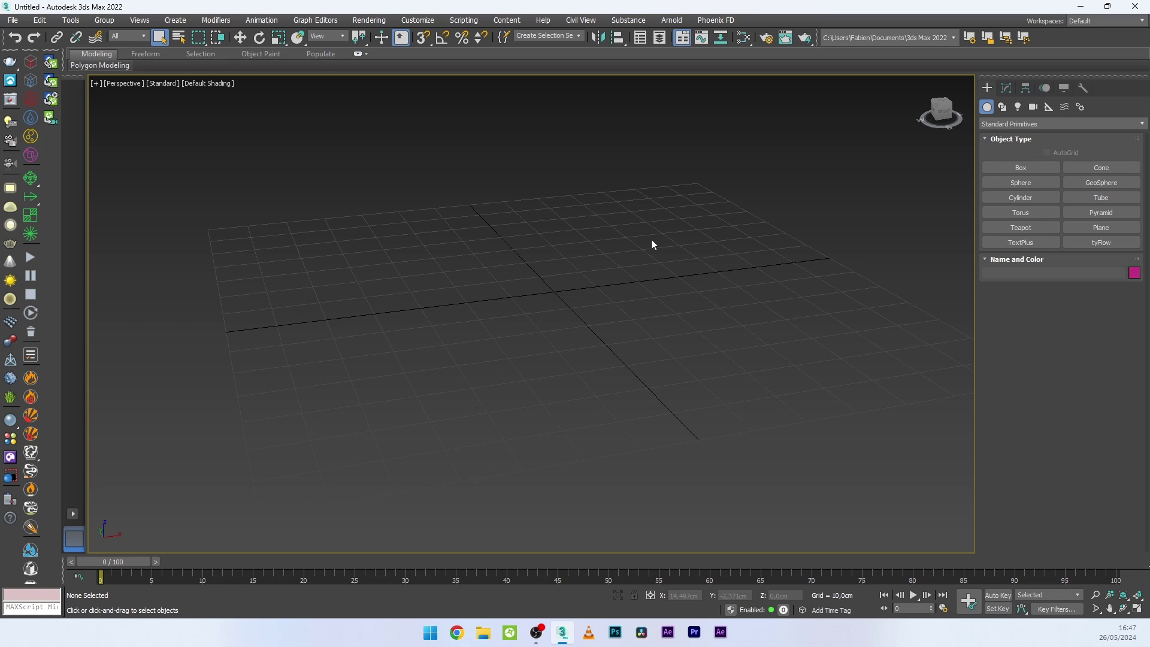
Check the scene's display units and system unit scale in the Units Setup
{"action": "left_click", "coordinate": [418, 20]}
{"action": "left_click", "coordinate": [424, 218]}
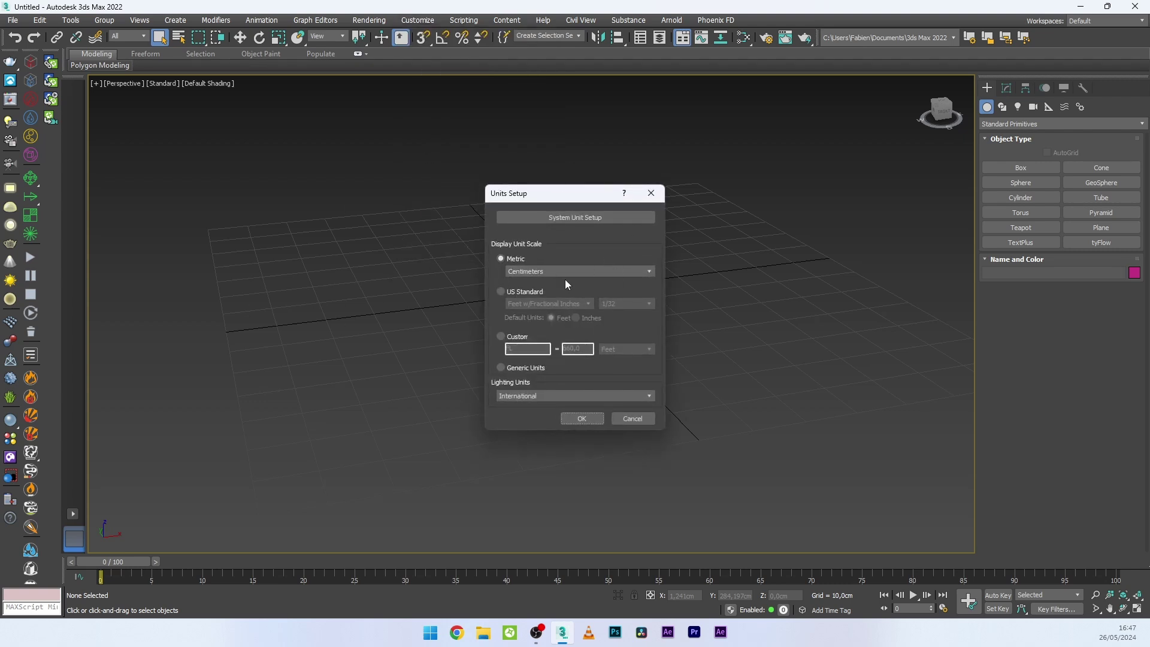
{"action": "left_click", "coordinate": [584, 218]}
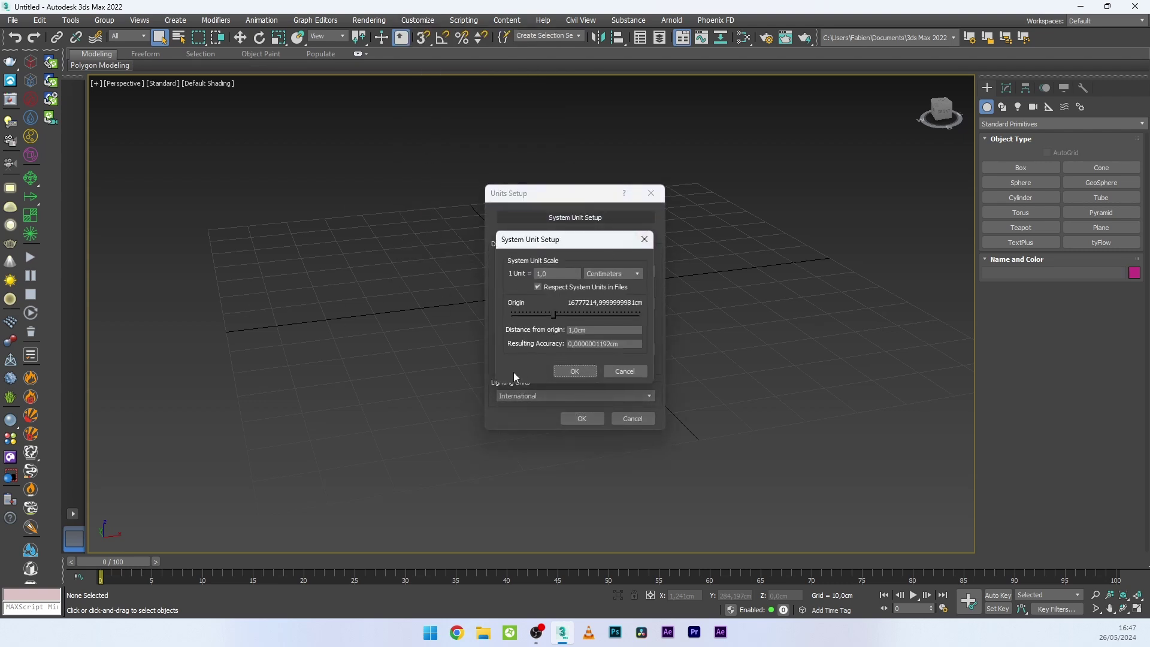
{"action": "left_click", "coordinate": [575, 371]}
{"action": "left_click", "coordinate": [573, 419]}
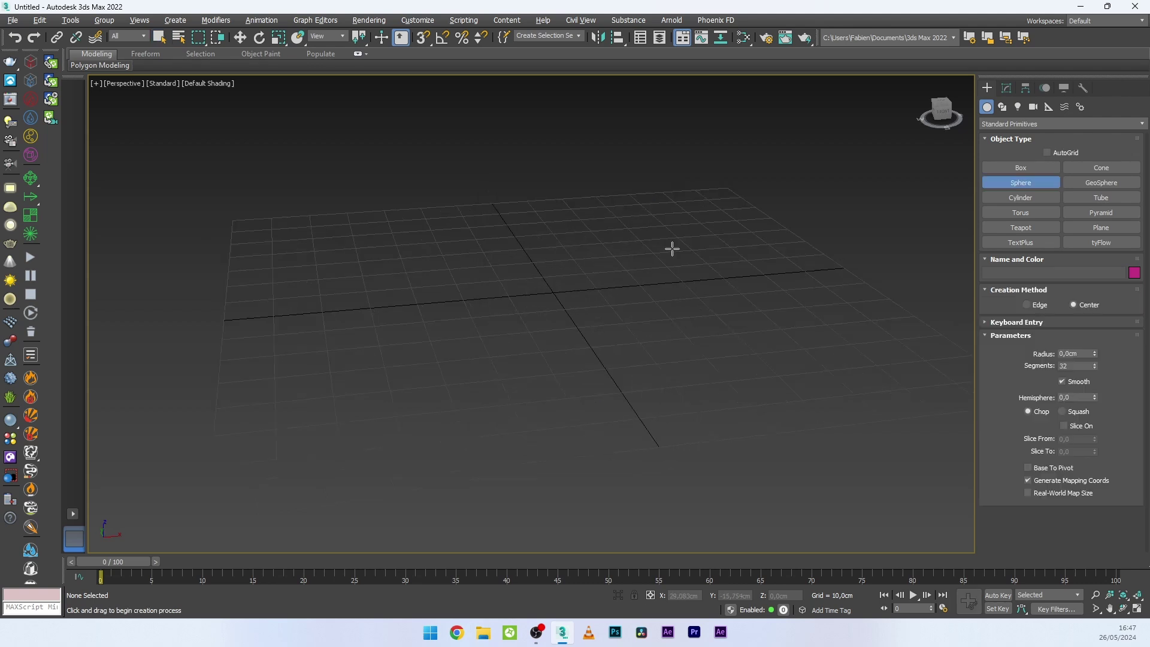
Create a sphere of about 8.63 cm radius at the grid center and raise it to about 14.35 cm on Z
{"action": "left_click_drag", "start_coordinate": [552, 290], "coordinate": [565, 291]}
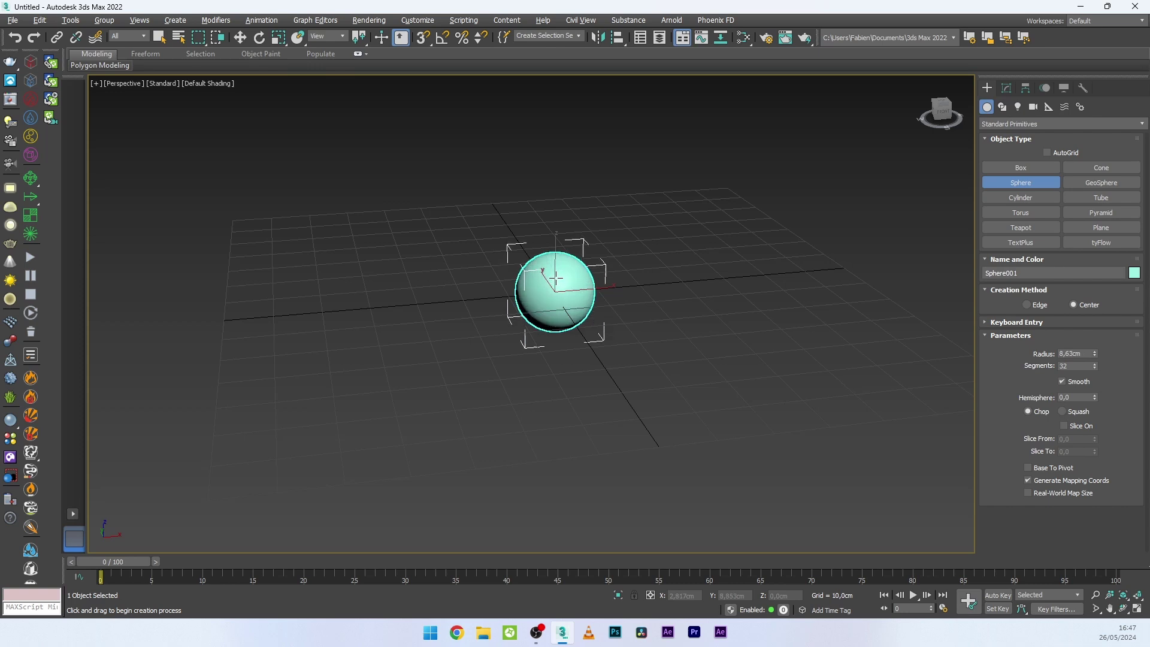
{"action": "right_click", "coordinate": [566, 290]}
{"action": "key", "text": "f"}
{"action": "right_click", "coordinate": [566, 297]}
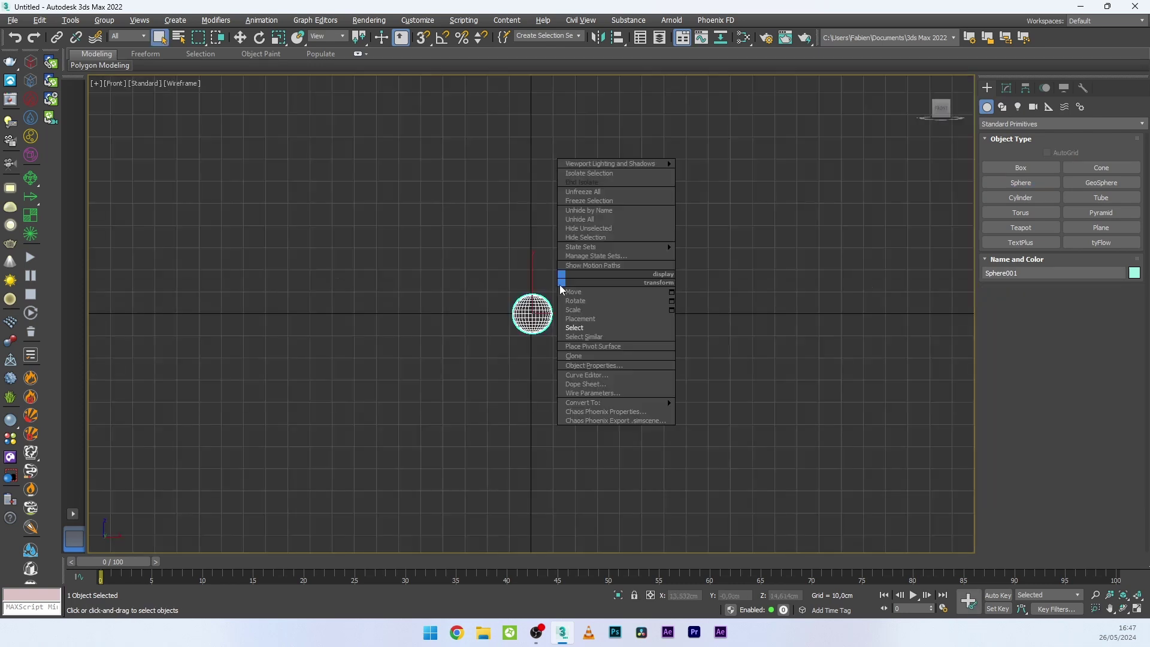
{"action": "left_click", "coordinate": [573, 288]}
{"action": "left_click_drag", "start_coordinate": [535, 276], "coordinate": [535, 255]}
{"action": "key", "text": "p"}
{"action": "middle_click_drag", "start_coordinate": [539, 278], "coordinate": [547, 304]}
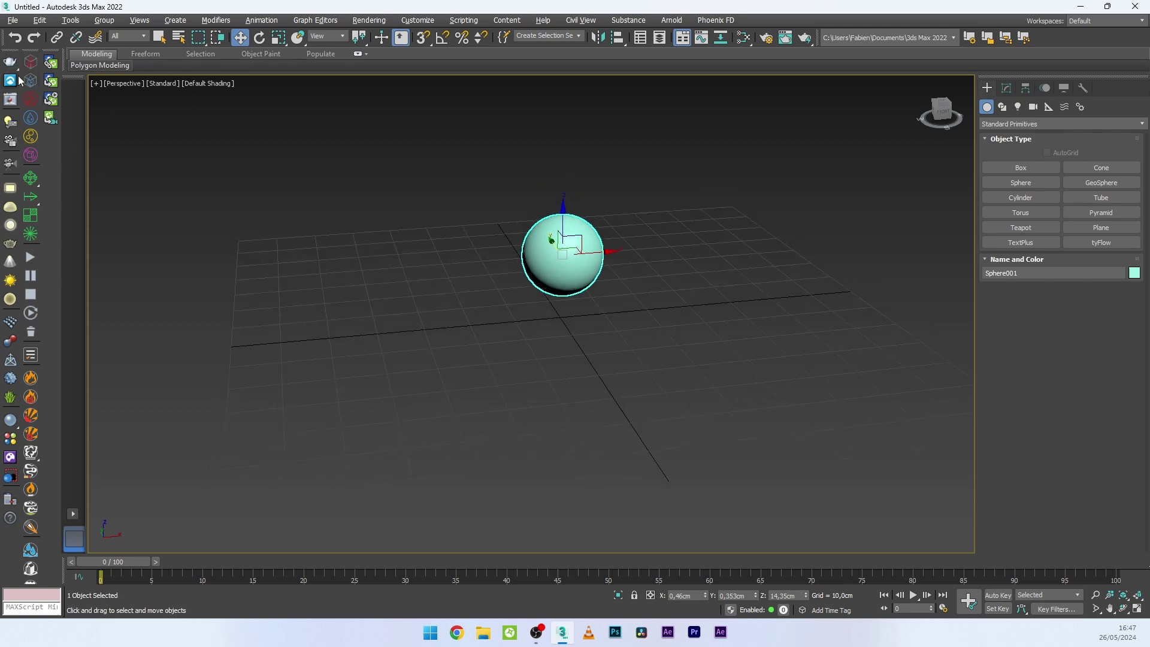
Create a Phoenix liquid simulator box of about 38 x 54 x 24 cm around the sphere
{"action": "left_click", "coordinate": [33, 82]}
{"action": "left_click_drag", "start_coordinate": [471, 272], "coordinate": [695, 352]}
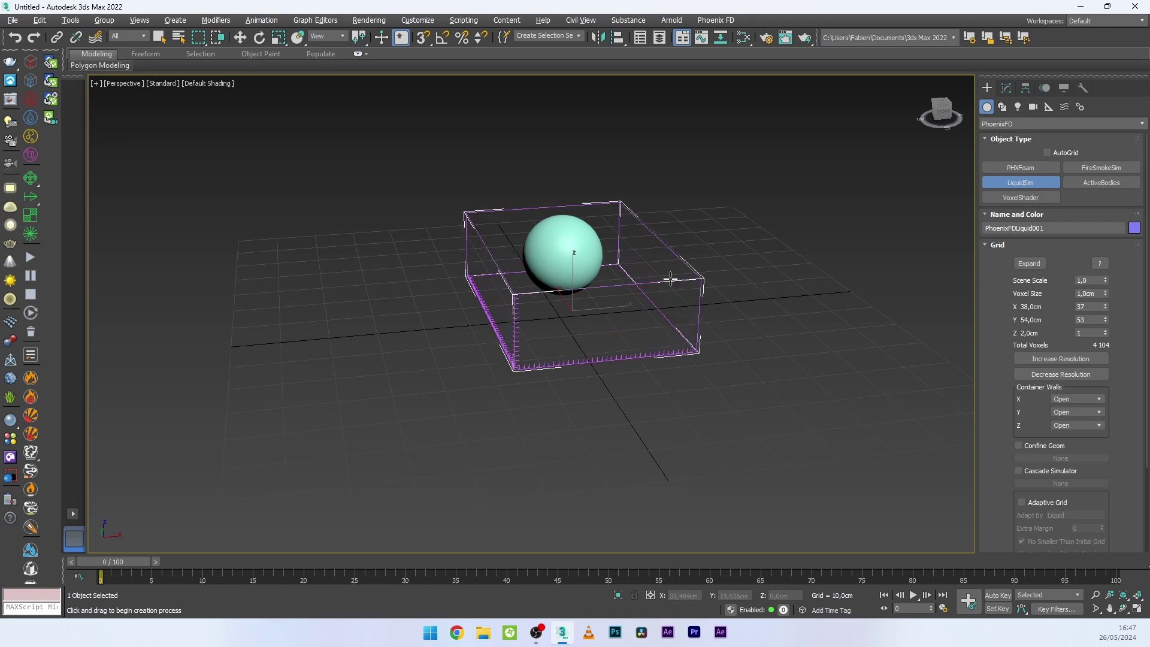
{"action": "left_click", "coordinate": [658, 250]}
Set the liquid simulator's grid size to X 40, Y 40 and Z 30
{"action": "left_click", "coordinate": [1006, 88]}
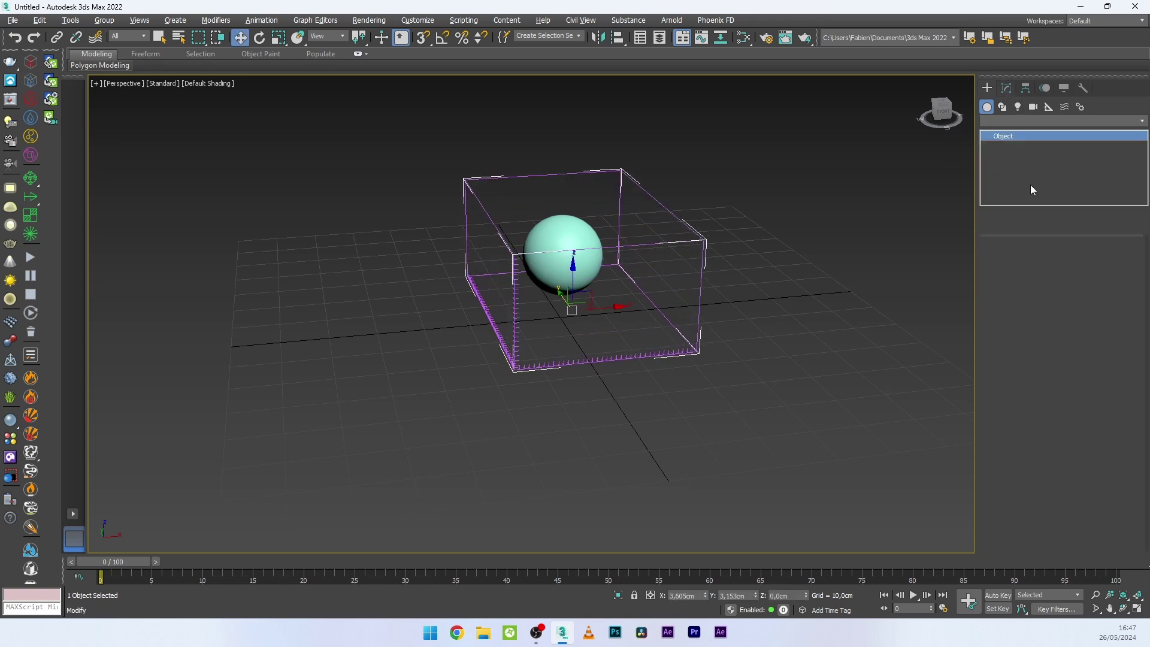
{"action": "left_click", "coordinate": [997, 275]}
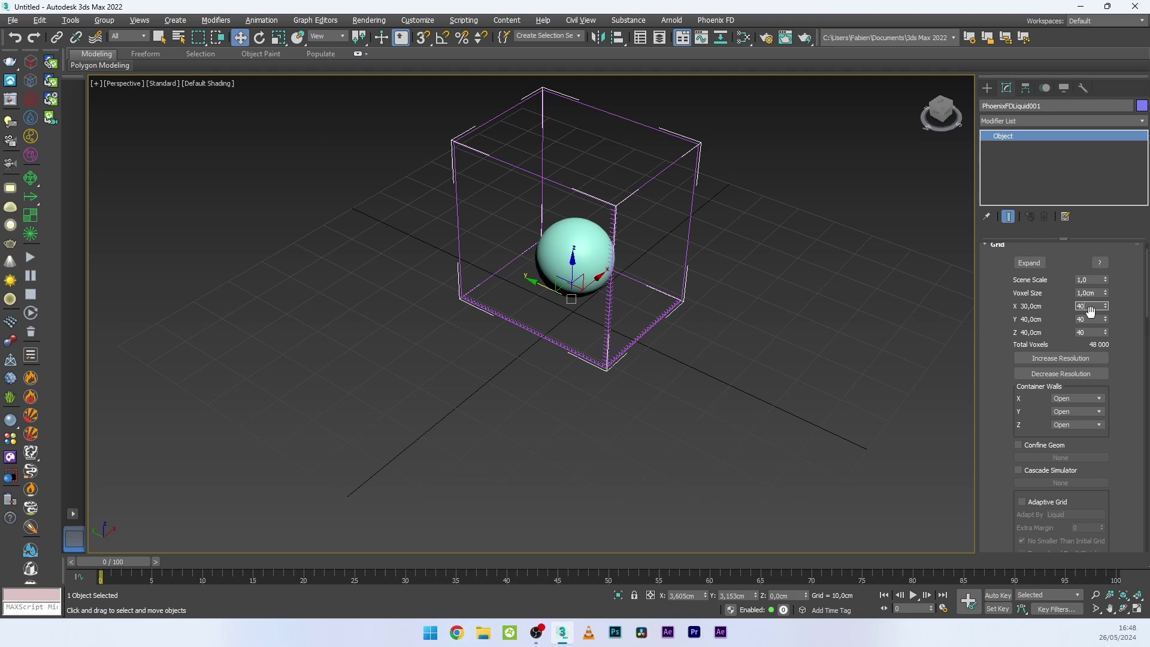
{"action": "key", "text": "Return"}
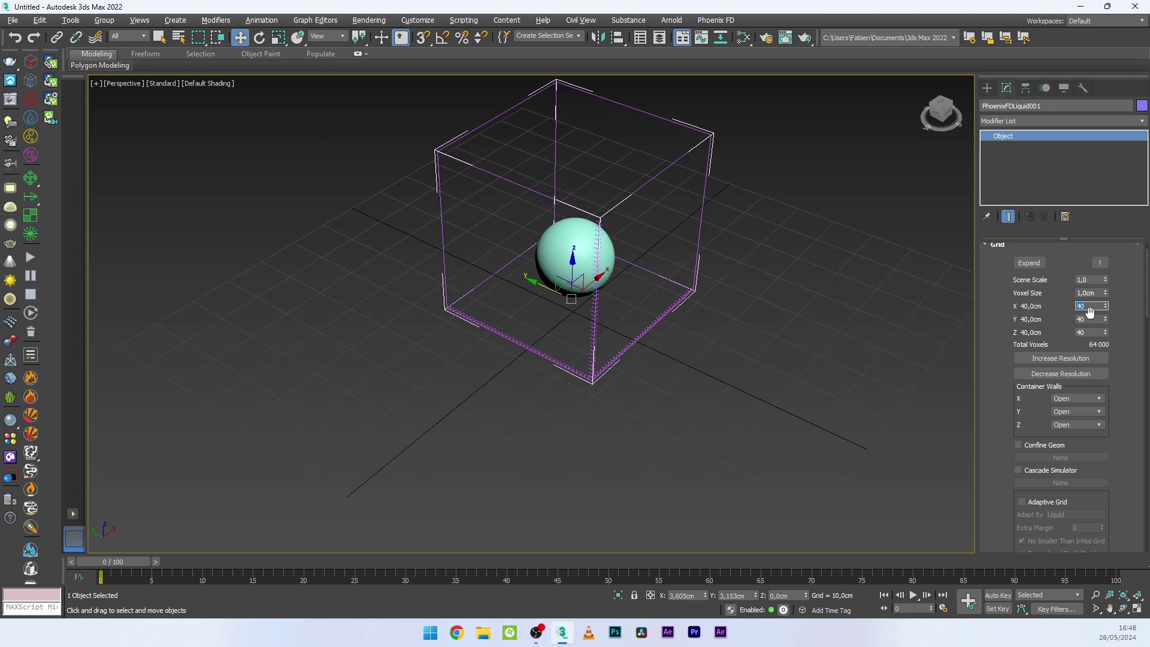
{"action": "left_click", "coordinate": [1088, 333]}
{"action": "key", "text": "Return"}
Center the liquid simulator on the sphere in the top view, then return to the perspective view
{"action": "middle_click_drag", "start_coordinate": [605, 296], "coordinate": [562, 290], "text": "alt"}
{"action": "key", "text": "t"}
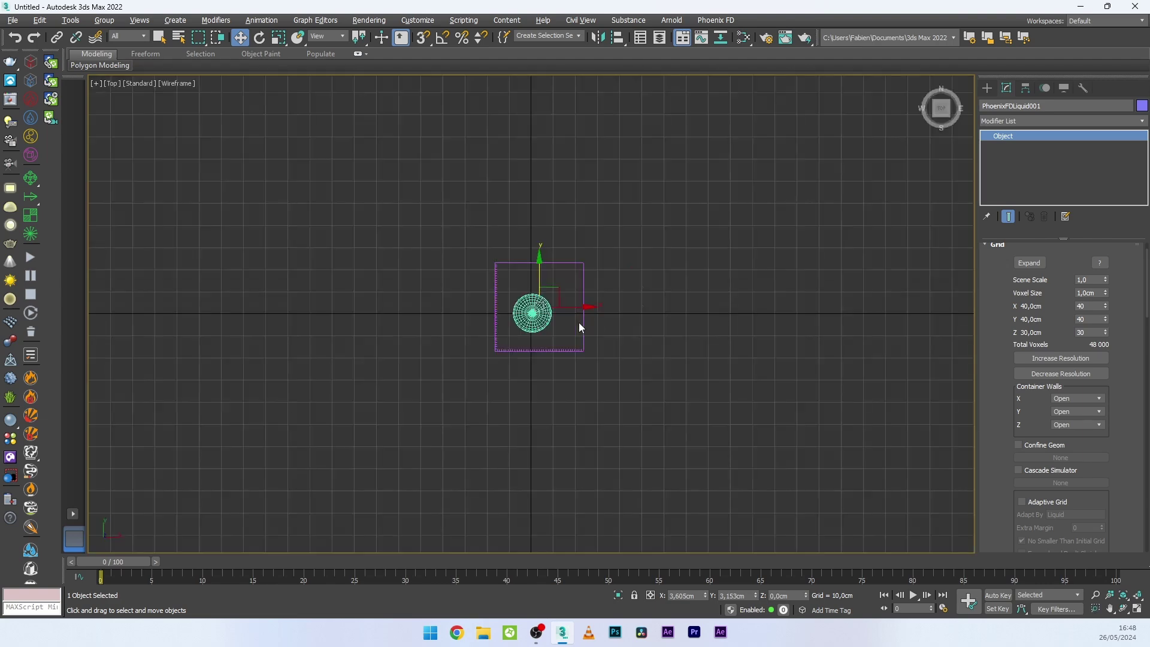
{"action": "scroll", "coordinate": [587, 307], "scroll_direction": "up", "scroll_amount": 2}
{"action": "mouse_move", "coordinate": [511, 297]}
{"action": "left_mouse_down"}
{"action": "mouse_move", "coordinate": [488, 272]}
{"action": "mouse_move", "coordinate": [527, 303]}
{"action": "left_mouse_up"}
{"action": "key", "text": "p"}
Enable Initial Liquid Fill for the sphere in its Chaos Phoenix properties
{"action": "middle_click_drag", "start_coordinate": [603, 279], "coordinate": [506, 273], "text": "alt"}
{"action": "left_click", "coordinate": [507, 272]}
{"action": "scroll", "coordinate": [461, 306], "scroll_direction": "up", "scroll_amount": 3}
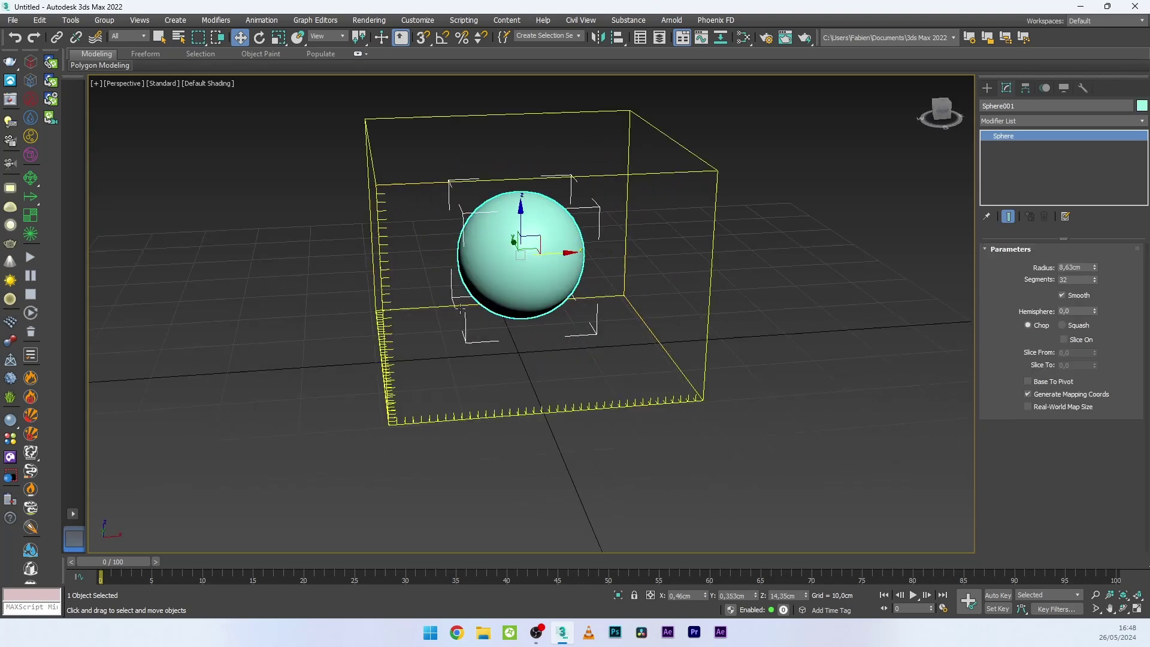
{"action": "scroll", "coordinate": [533, 228], "scroll_direction": "down", "scroll_amount": 3}
{"action": "right_click", "coordinate": [552, 246]}
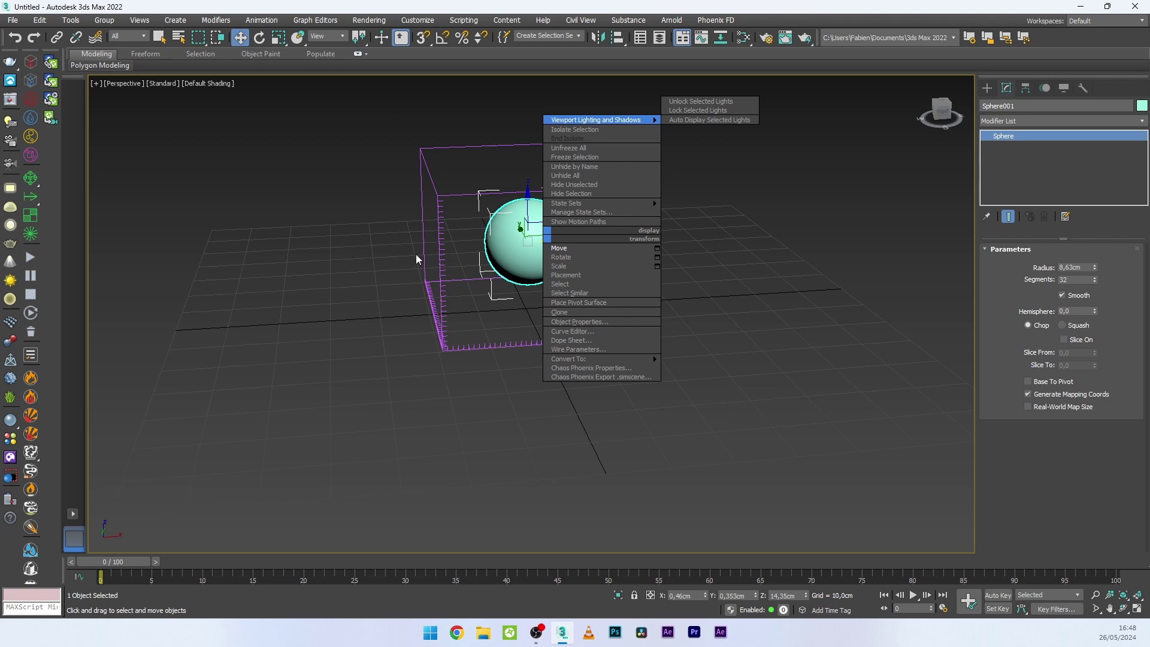
{"action": "left_click", "coordinate": [571, 368]}
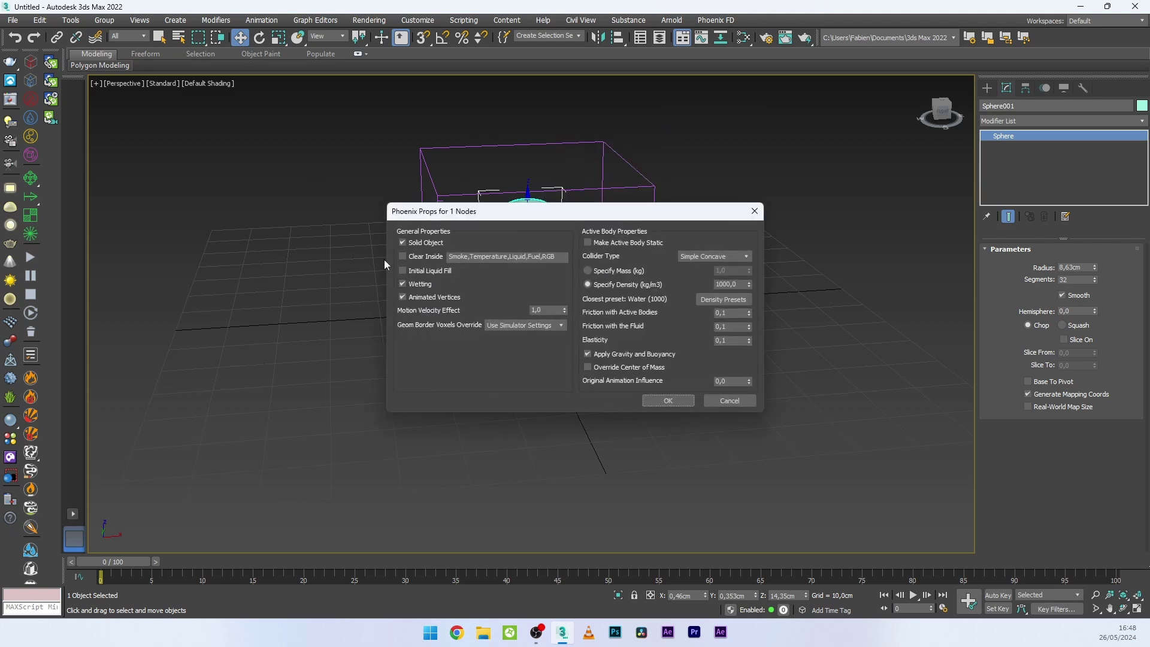
{"action": "left_click", "coordinate": [426, 273]}
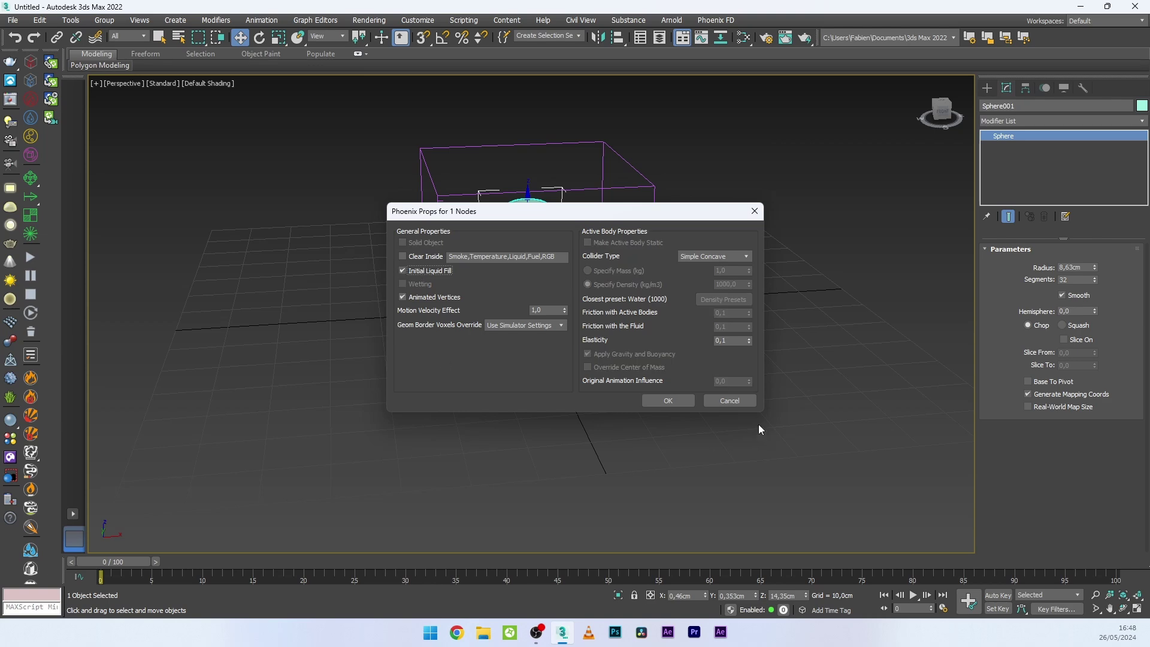
{"action": "left_click", "coordinate": [669, 402]}
Set the sphere to display as a box and make it non-renderable in its object properties
{"action": "right_click", "coordinate": [540, 254]}
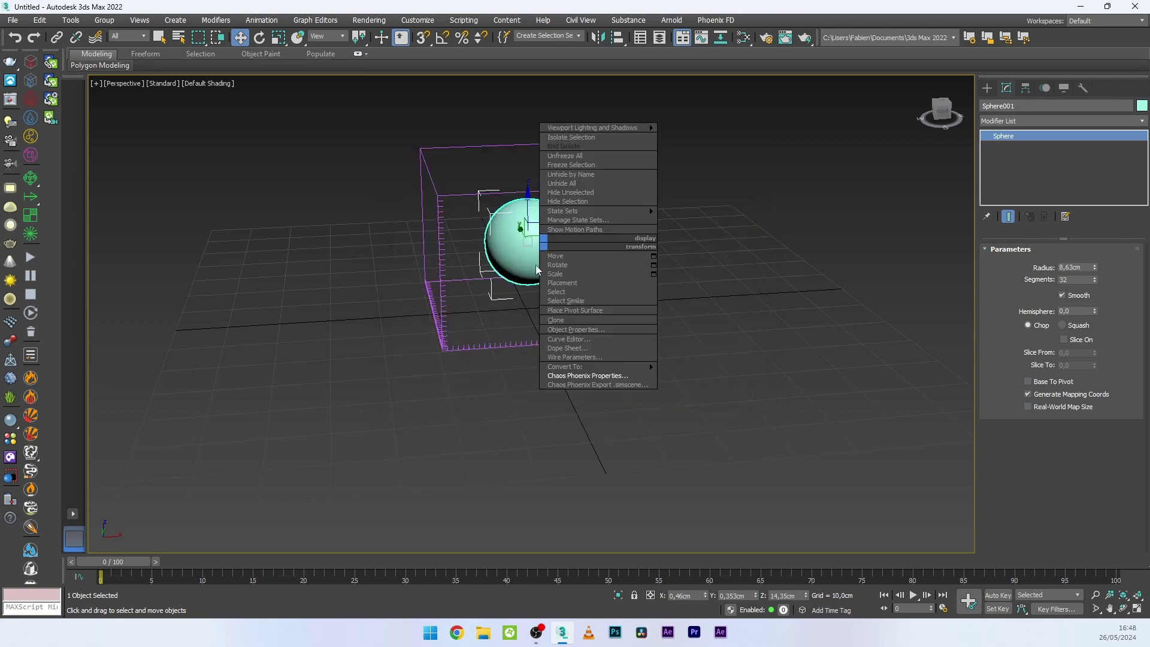
{"action": "left_click", "coordinate": [607, 329]}
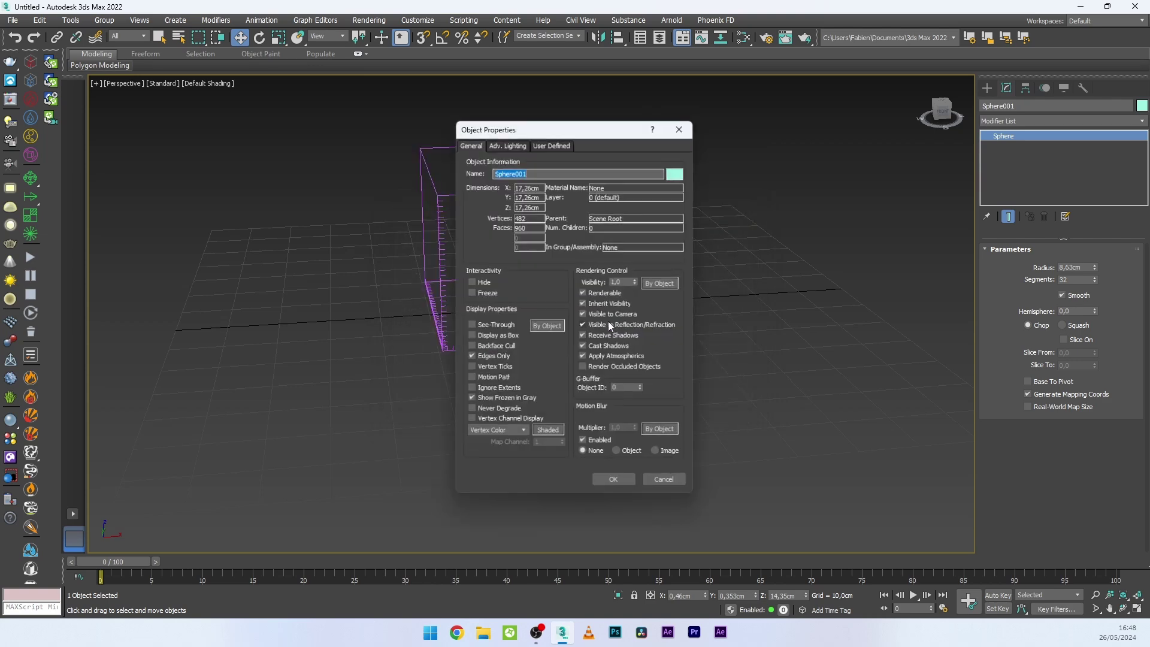
{"action": "left_click", "coordinate": [490, 336]}
{"action": "left_click", "coordinate": [597, 293]}
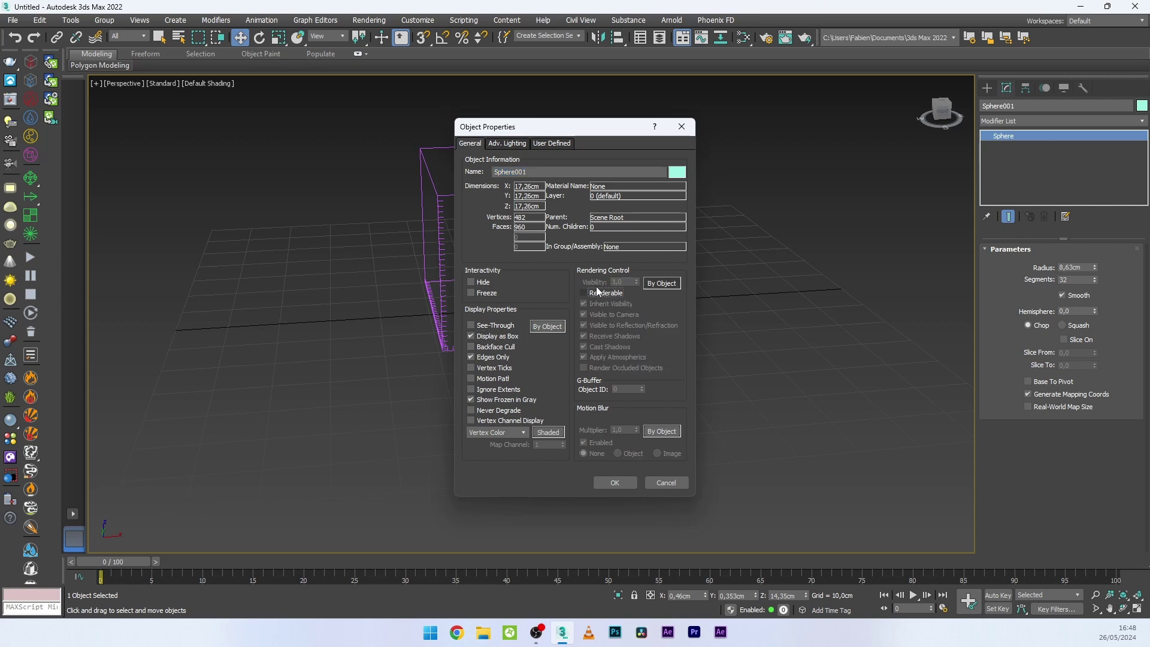
{"action": "left_click", "coordinate": [615, 483]}
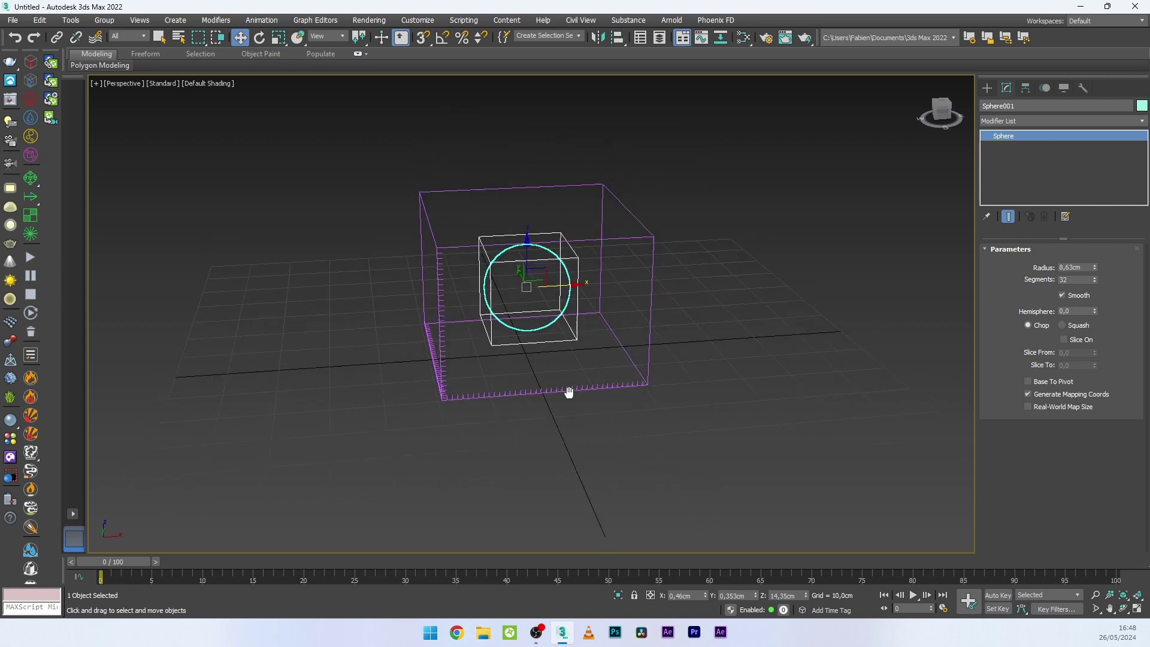
Run the Phoenix liquid simulation for a few frames, stop it and go to frame 4 to check the particles
{"action": "scroll", "coordinate": [569, 392], "scroll_direction": "up", "scroll_amount": 3}
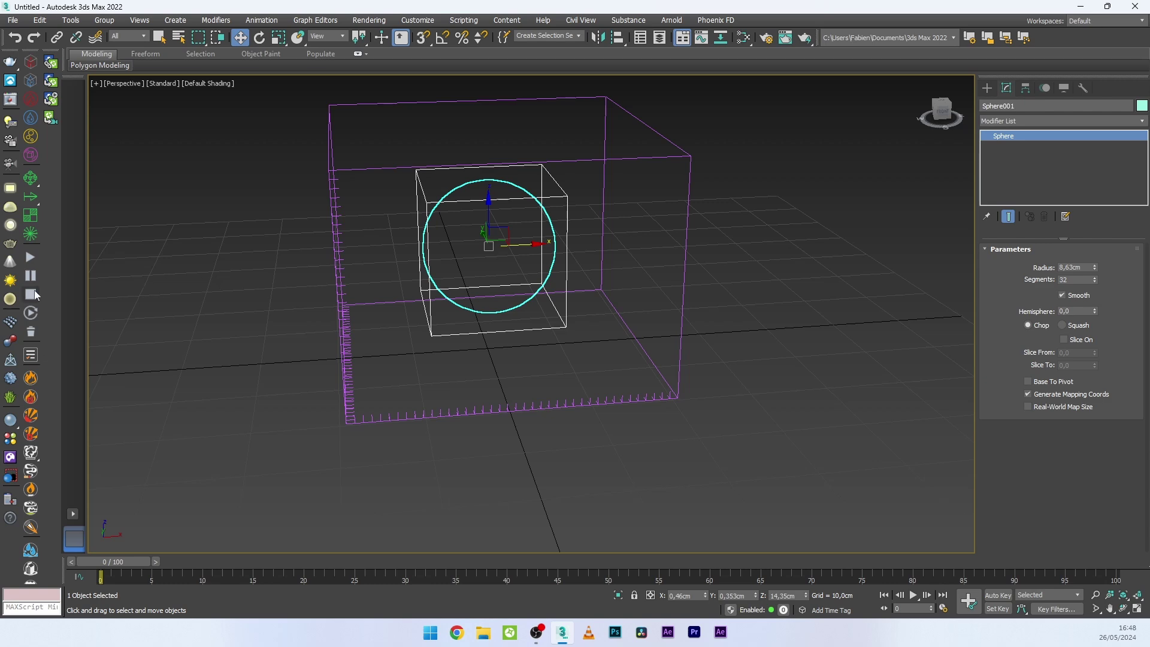
{"action": "left_click", "coordinate": [31, 257]}
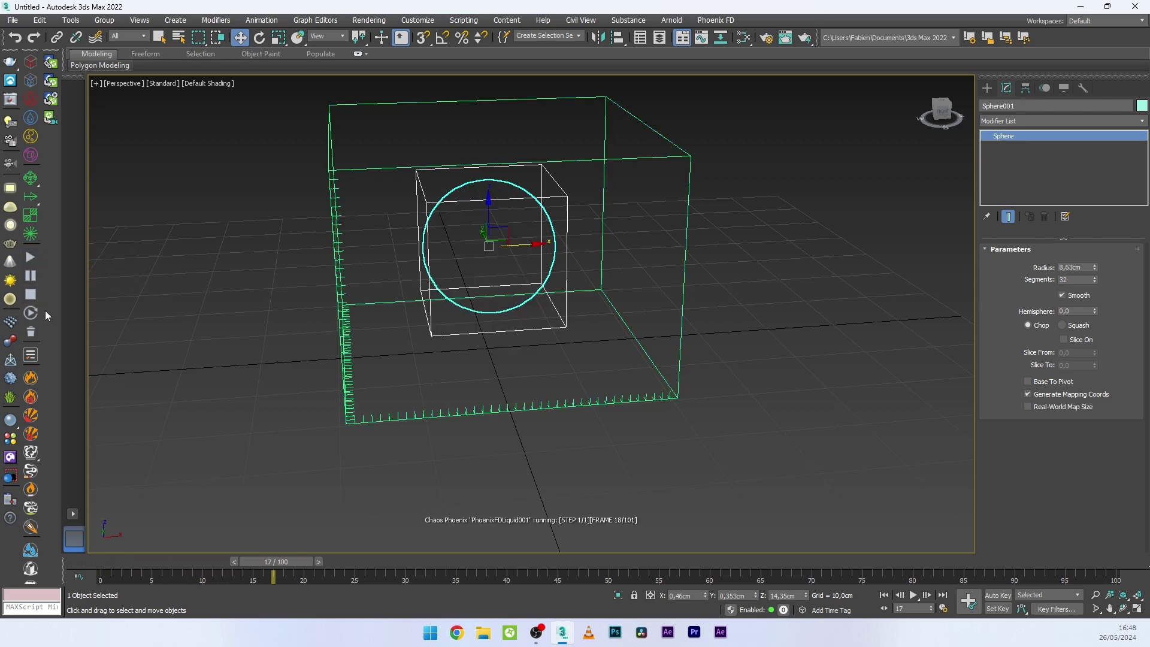
{"action": "left_click", "coordinate": [32, 295]}
{"action": "left_click_drag", "start_coordinate": [102, 564], "coordinate": [143, 563]}
{"action": "key", "text": "w"}
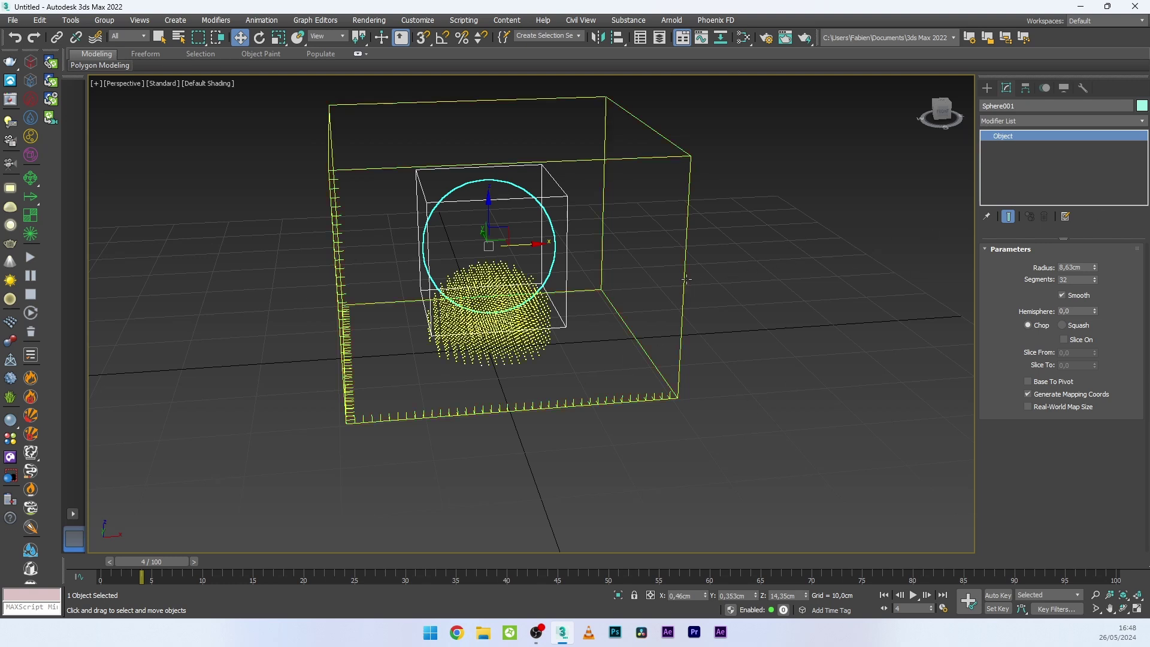
Turn on Show Mesh in the Phoenix liquid simulator's preview settings
{"action": "left_click", "coordinate": [687, 279]}
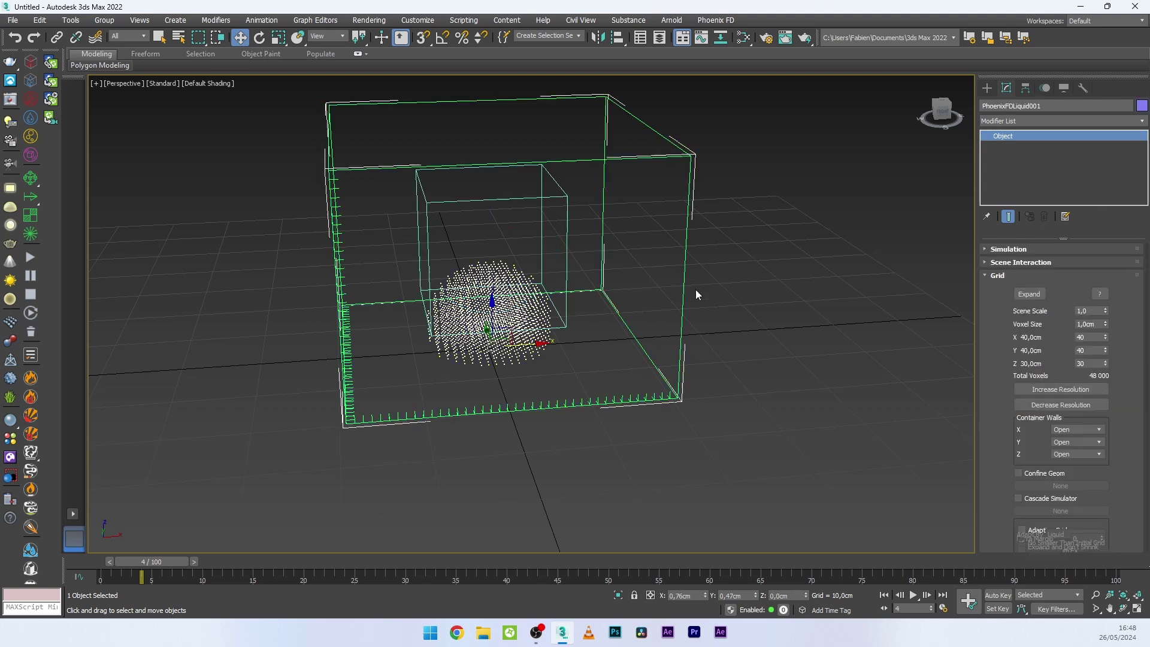
{"action": "left_click", "coordinate": [996, 276]}
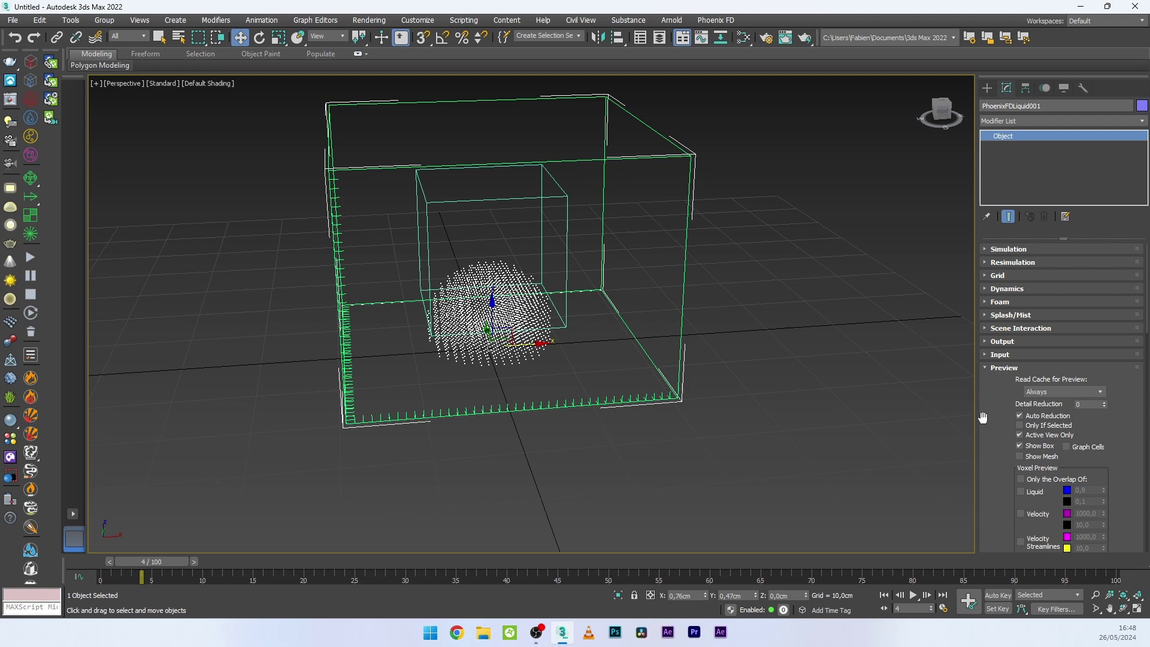
{"action": "scroll", "coordinate": [983, 417], "scroll_direction": "down", "scroll_amount": 3}
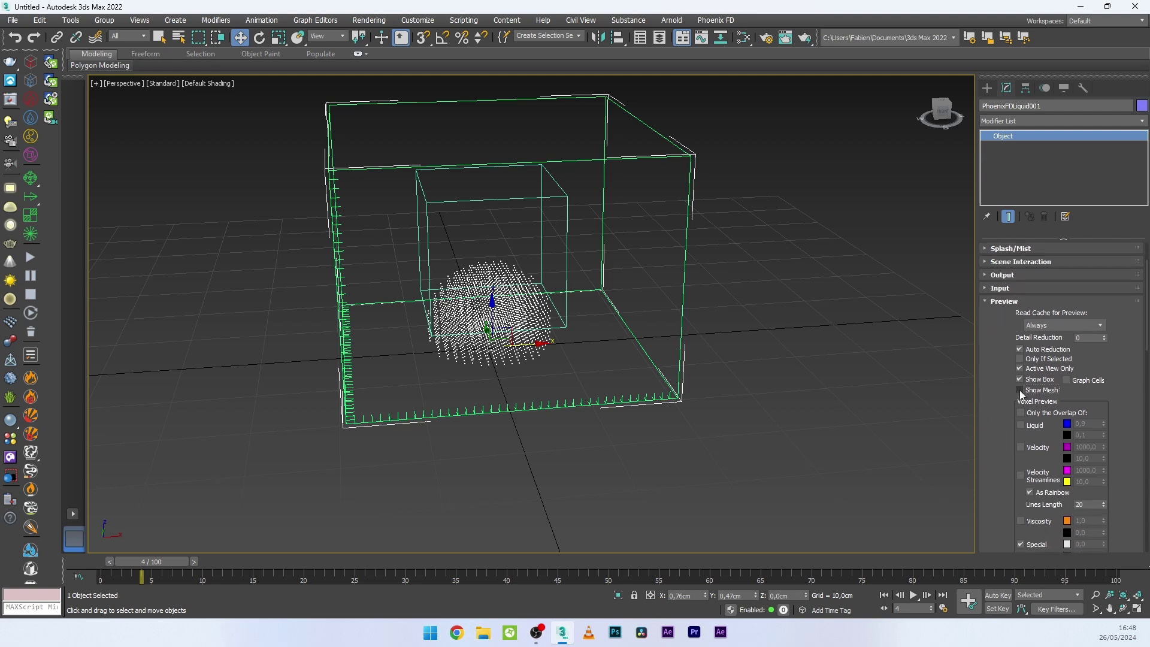
{"action": "left_click", "coordinate": [1020, 391]}
{"action": "scroll", "coordinate": [1000, 448], "scroll_direction": "down", "scroll_amount": 15}
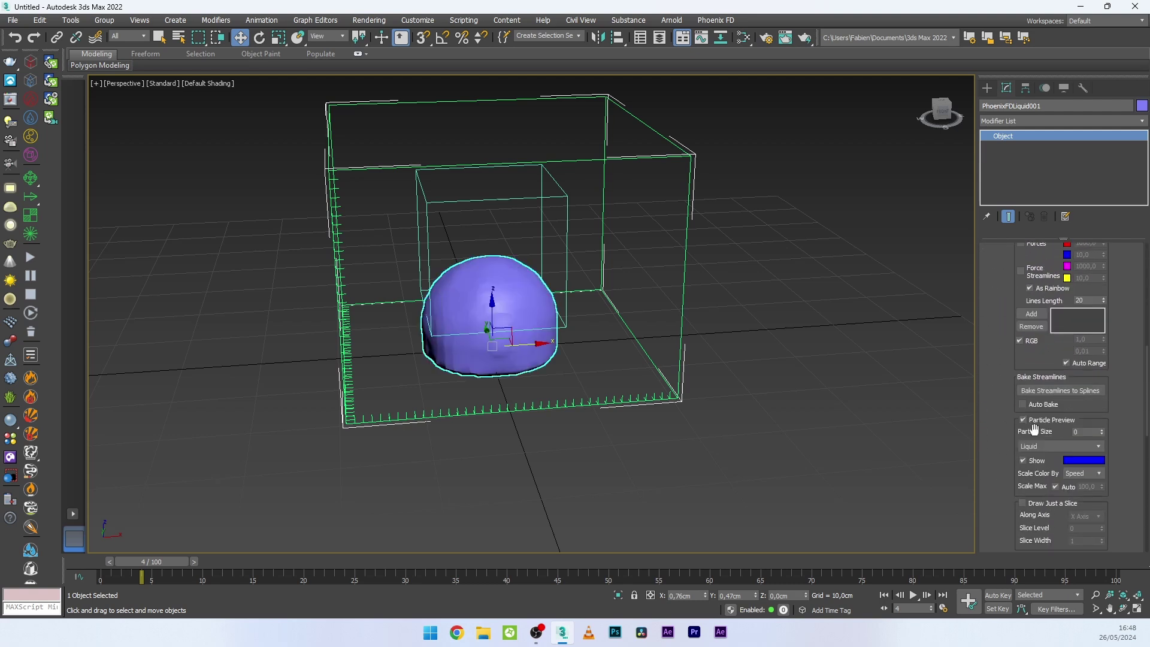
{"action": "scroll", "coordinate": [1006, 300], "scroll_direction": "up", "scroll_amount": 12}
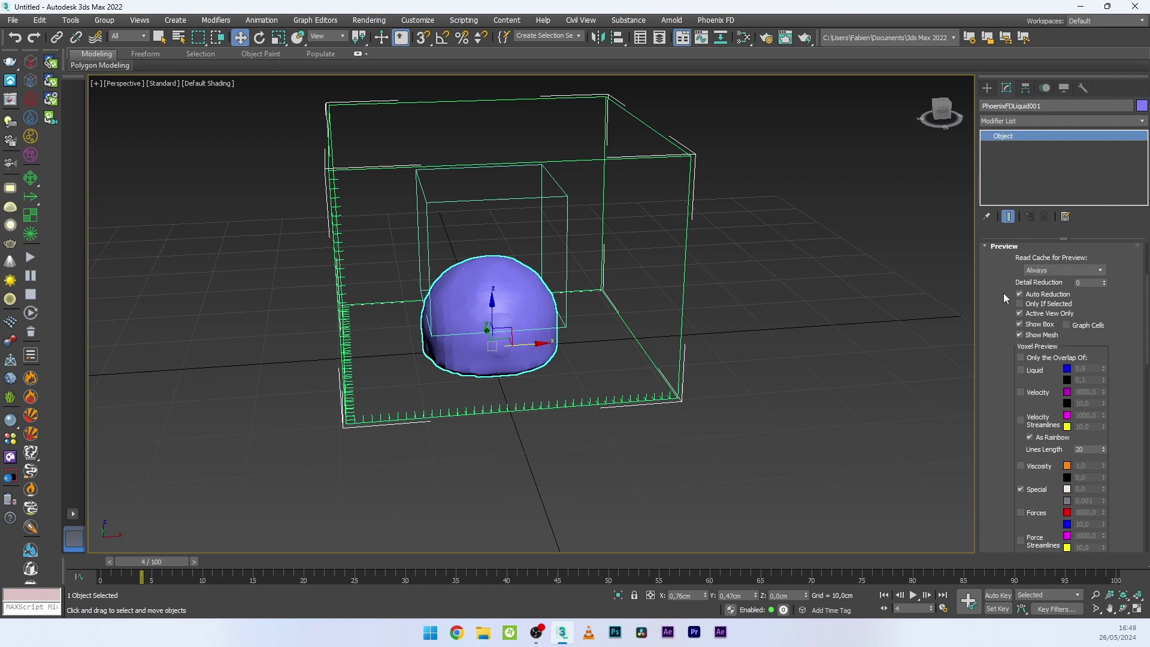
Set the simulator grid's Z container wall to Jammed (-) and rerun the liquid simulation
{"action": "scroll", "coordinate": [1004, 293], "scroll_direction": "up", "scroll_amount": 5}
{"action": "left_click", "coordinate": [998, 275]}
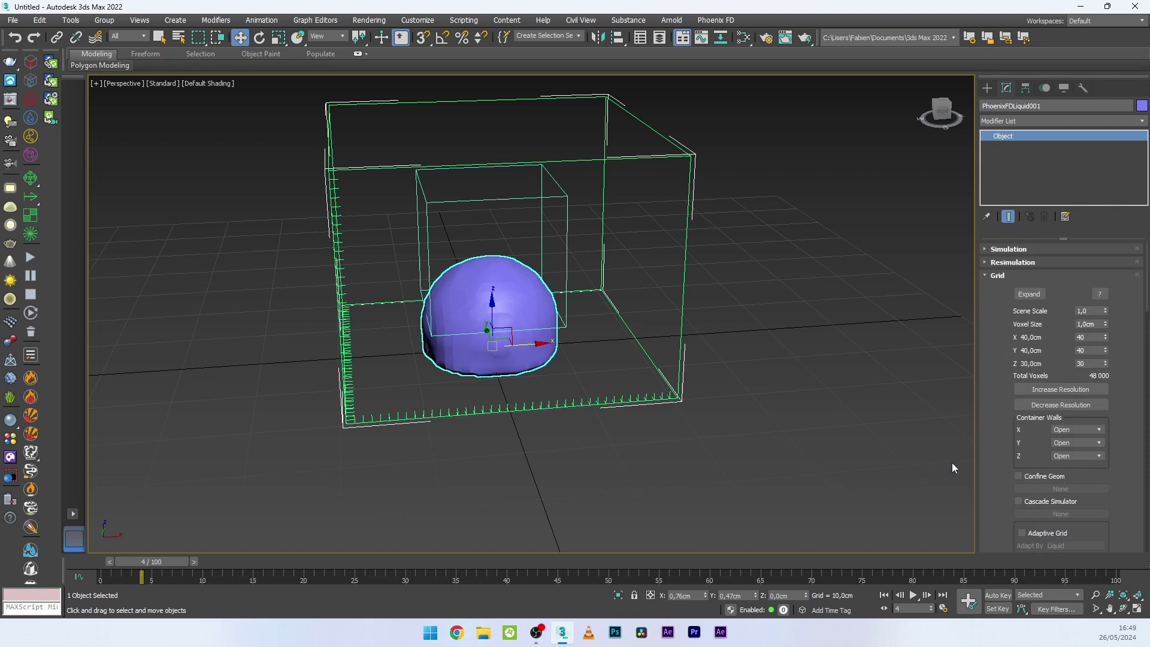
{"action": "left_click", "coordinate": [1061, 458]}
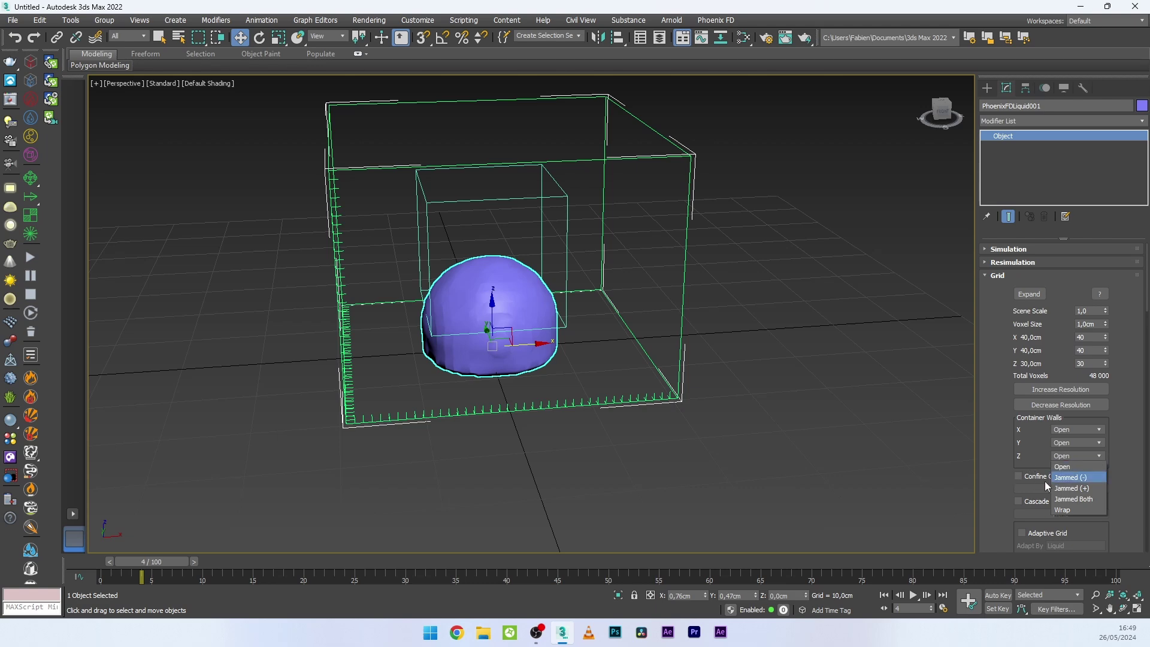
{"action": "left_click", "coordinate": [1071, 478]}
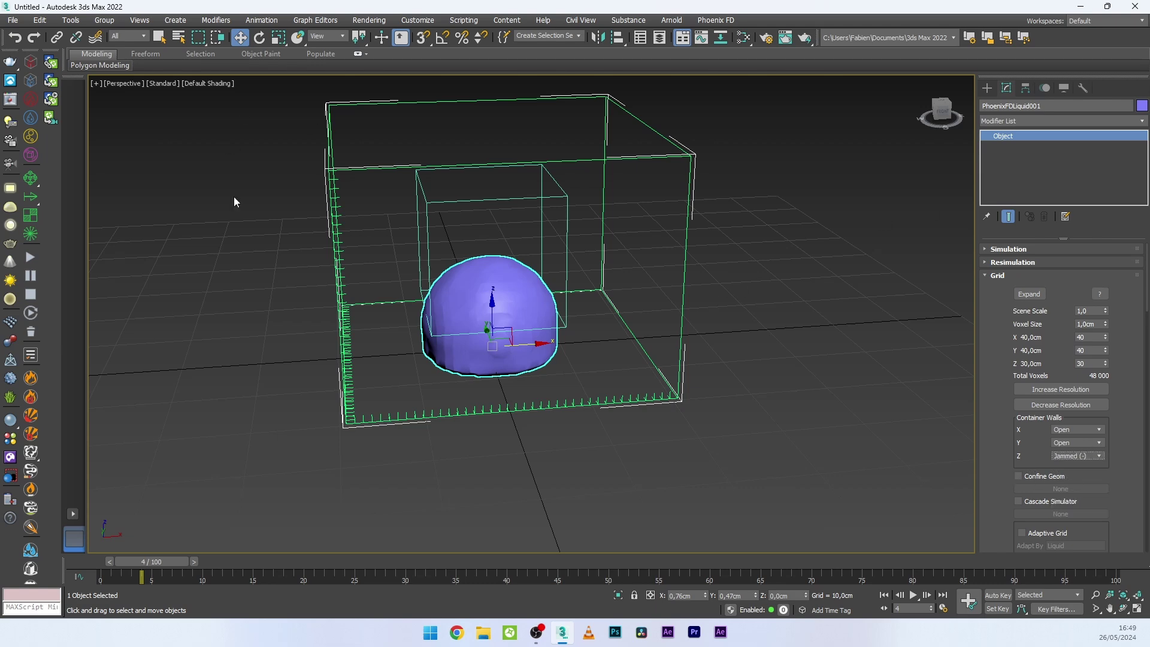
{"action": "left_click", "coordinate": [30, 261]}
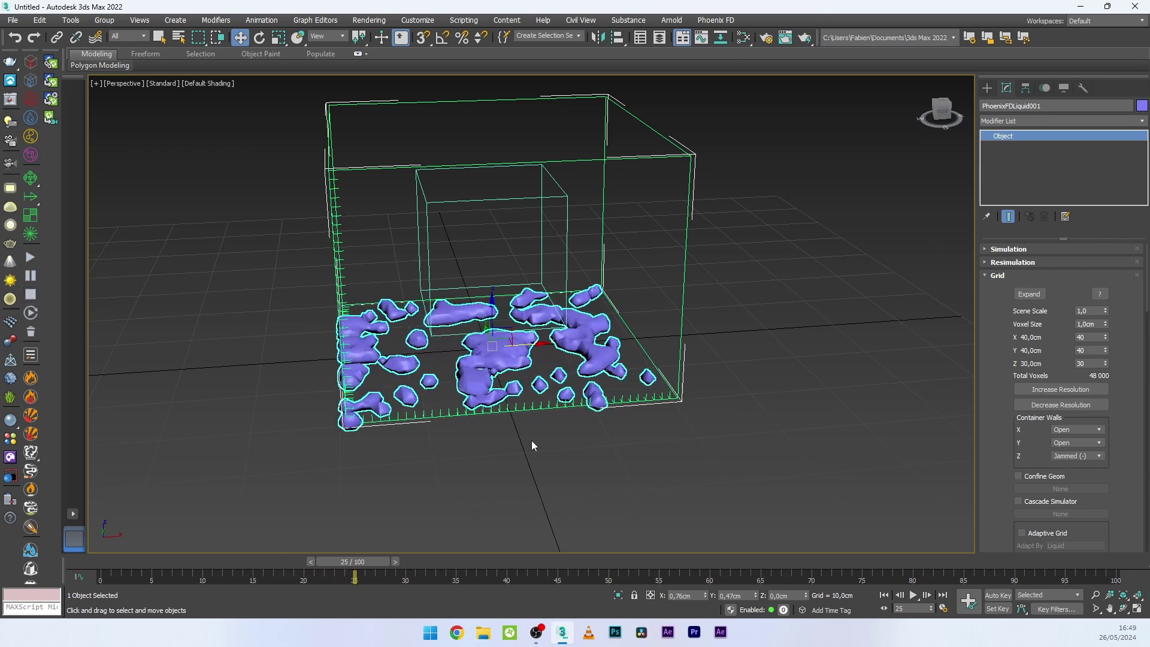
Enable Adaptive Grid on the liquid simulator with an Extra Margin of 4
{"action": "scroll", "coordinate": [1020, 442], "scroll_direction": "down", "scroll_amount": 3}
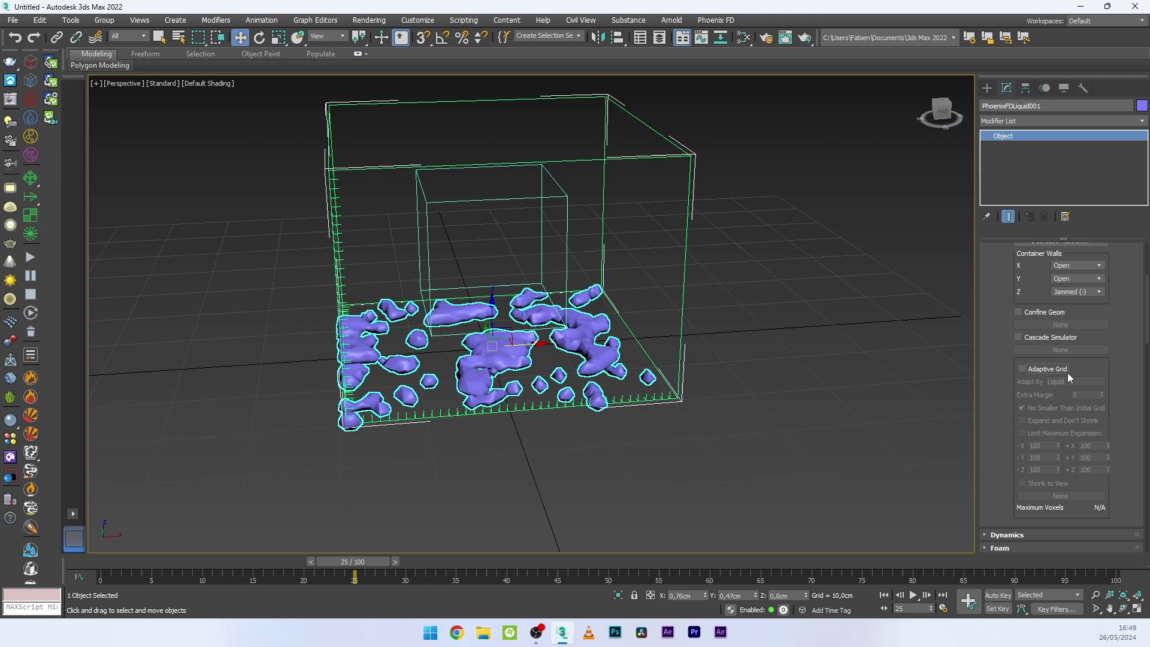
{"action": "left_click", "coordinate": [1023, 369]}
{"action": "left_click", "coordinate": [1089, 394]}
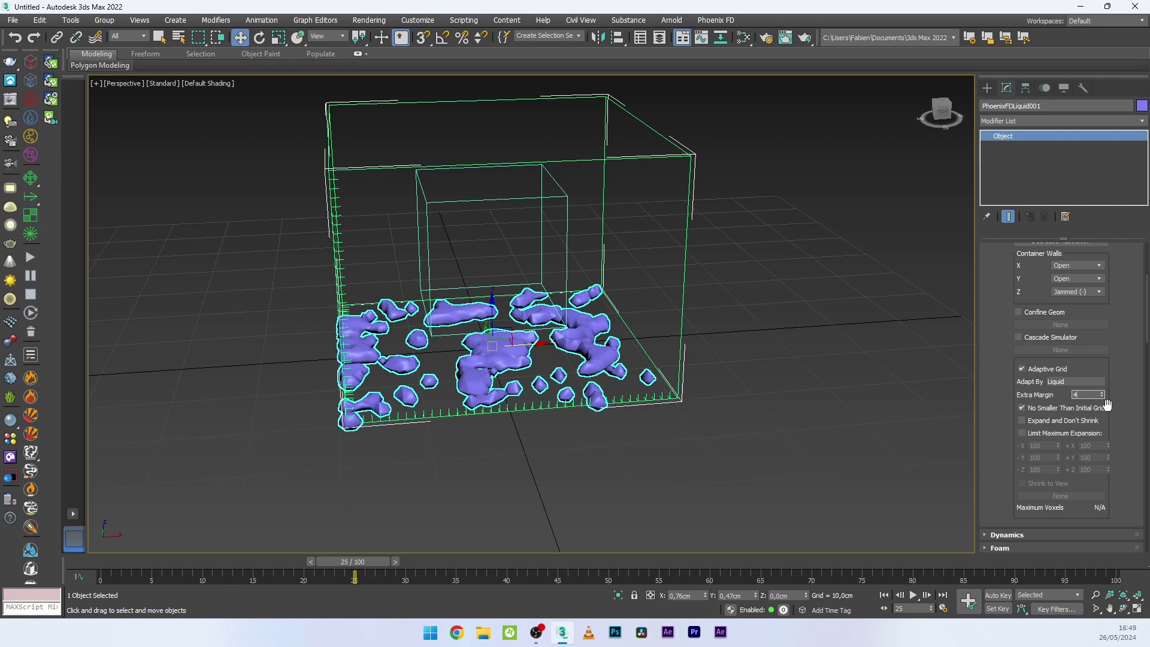
{"action": "scroll", "coordinate": [639, 312], "scroll_direction": "down", "scroll_amount": 3}
{"action": "middle_click_drag", "start_coordinate": [639, 313], "coordinate": [636, 321], "text": "alt"}
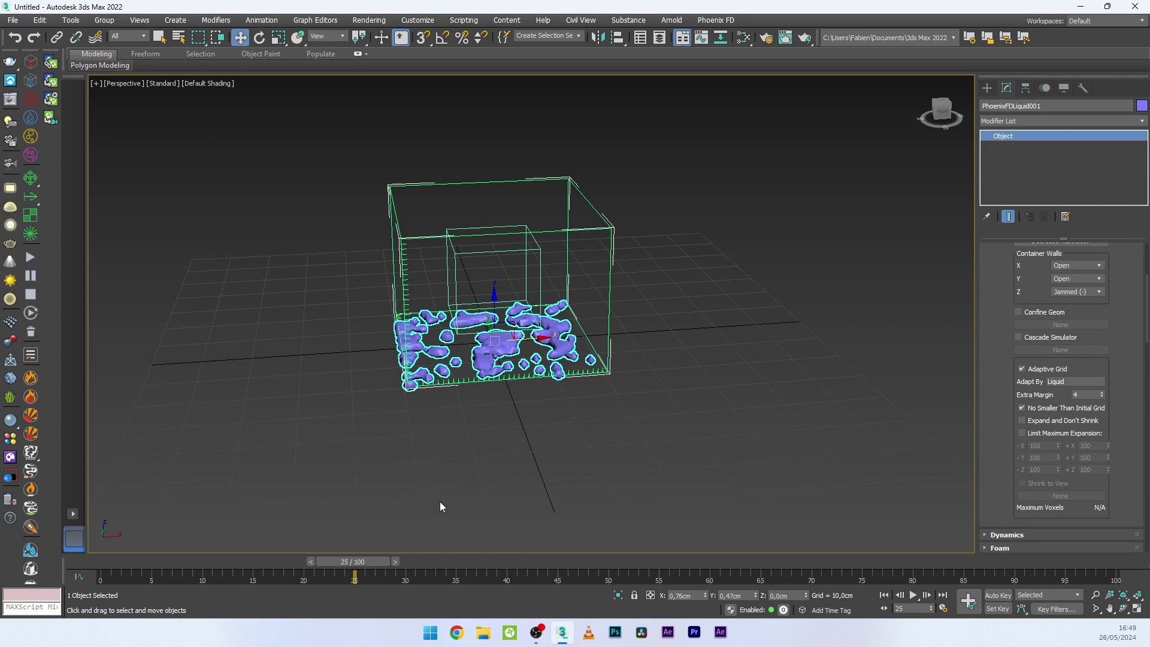
Return to frame 4 and set the simulator's Default Viscosity to 1.0 in its dynamics settings
{"action": "left_click", "coordinate": [115, 559]}
{"action": "scroll", "coordinate": [502, 306], "scroll_direction": "up", "scroll_amount": 3}
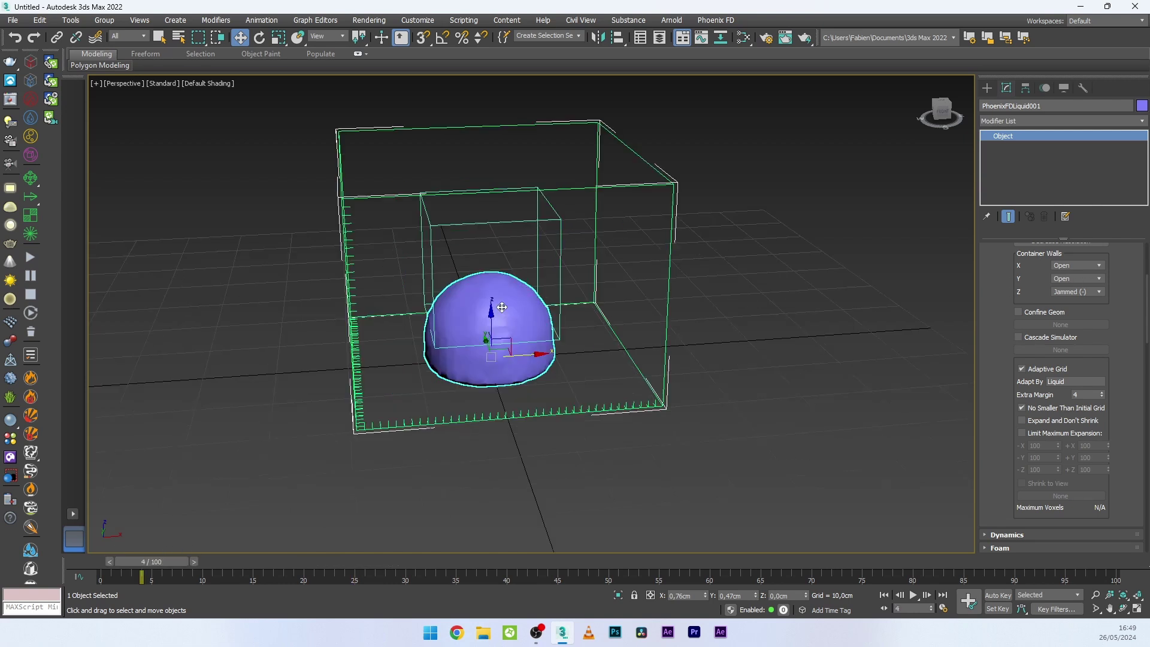
{"action": "left_click", "coordinate": [1008, 535]}
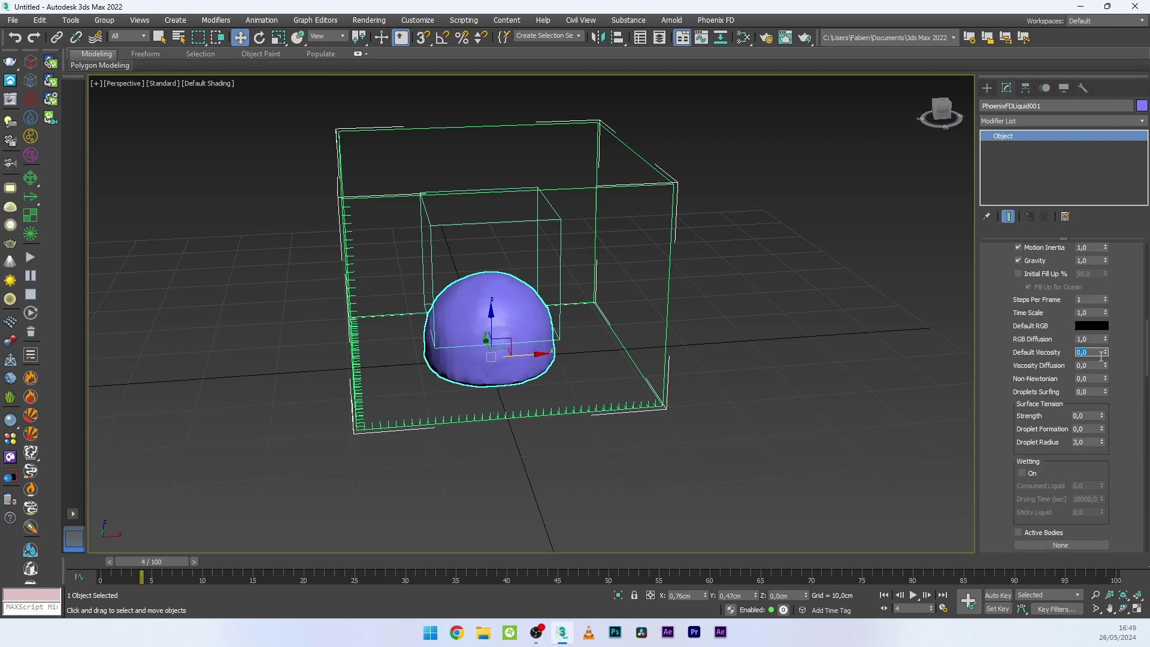
{"action": "key", "text": "Return"}
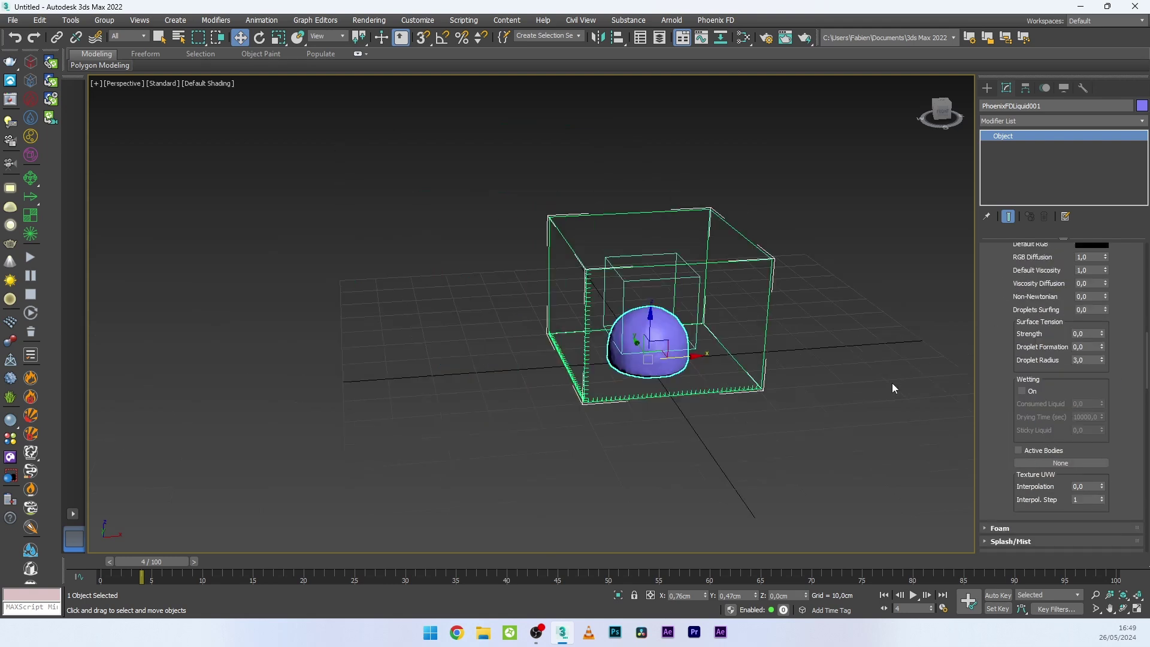
Enable Wetting for the liquid and set Sticky Liquid to 1.0
{"action": "left_click", "coordinate": [1022, 391]}
{"action": "middle_click_drag", "start_coordinate": [932, 394], "coordinate": [668, 389]}
{"action": "scroll", "coordinate": [668, 390], "scroll_direction": "up", "scroll_amount": 2}
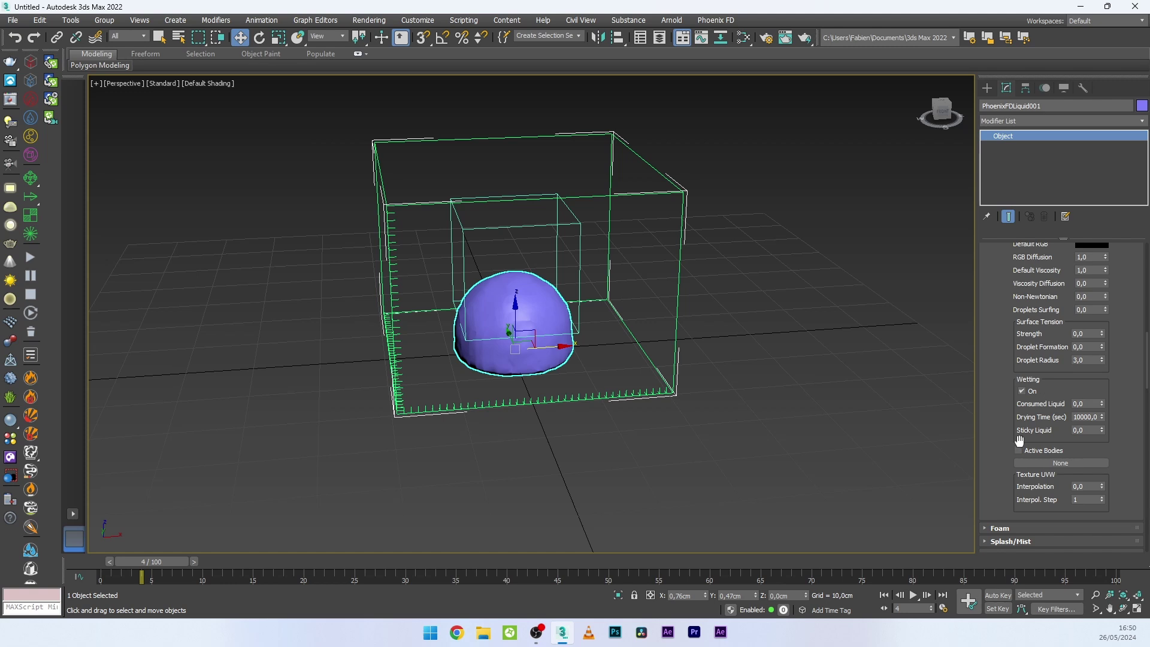
{"action": "left_click", "coordinate": [1089, 430]}
{"action": "type", "text": "1"}
{"action": "scroll", "coordinate": [1008, 362], "scroll_direction": "up", "scroll_amount": 2}
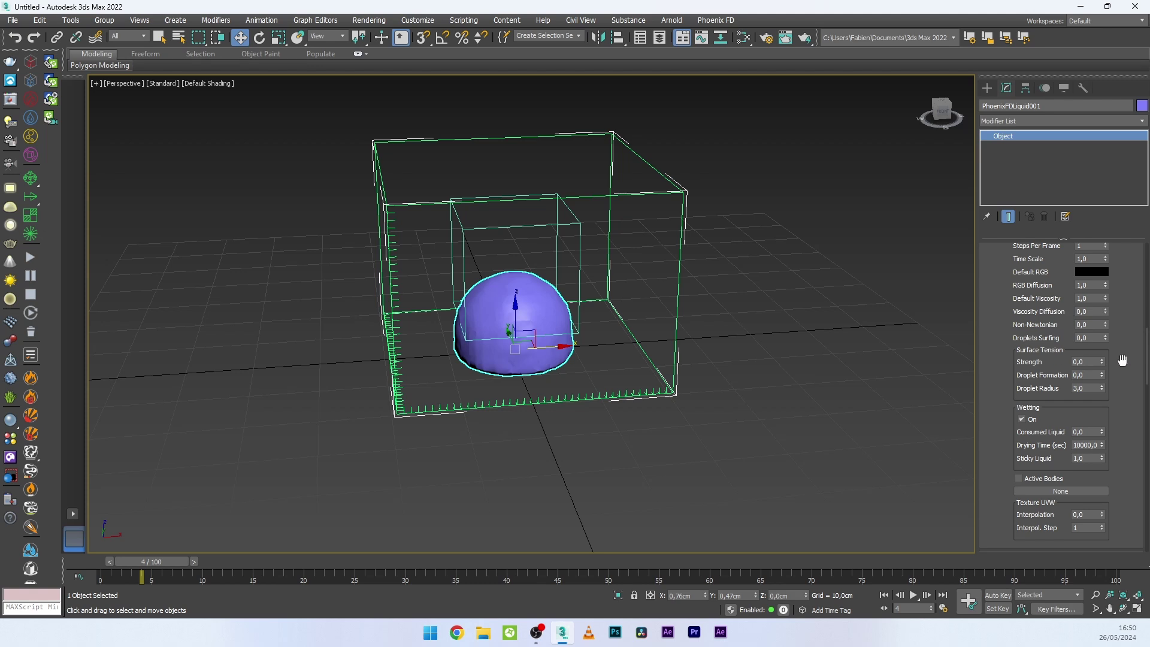
Set the liquid's Surface Tension Strength to 0.05
{"action": "left_click", "coordinate": [1091, 363]}
{"action": "middle_click_drag", "start_coordinate": [537, 350], "coordinate": [520, 331]}
{"action": "scroll", "coordinate": [513, 287], "scroll_direction": "down", "scroll_amount": 1}
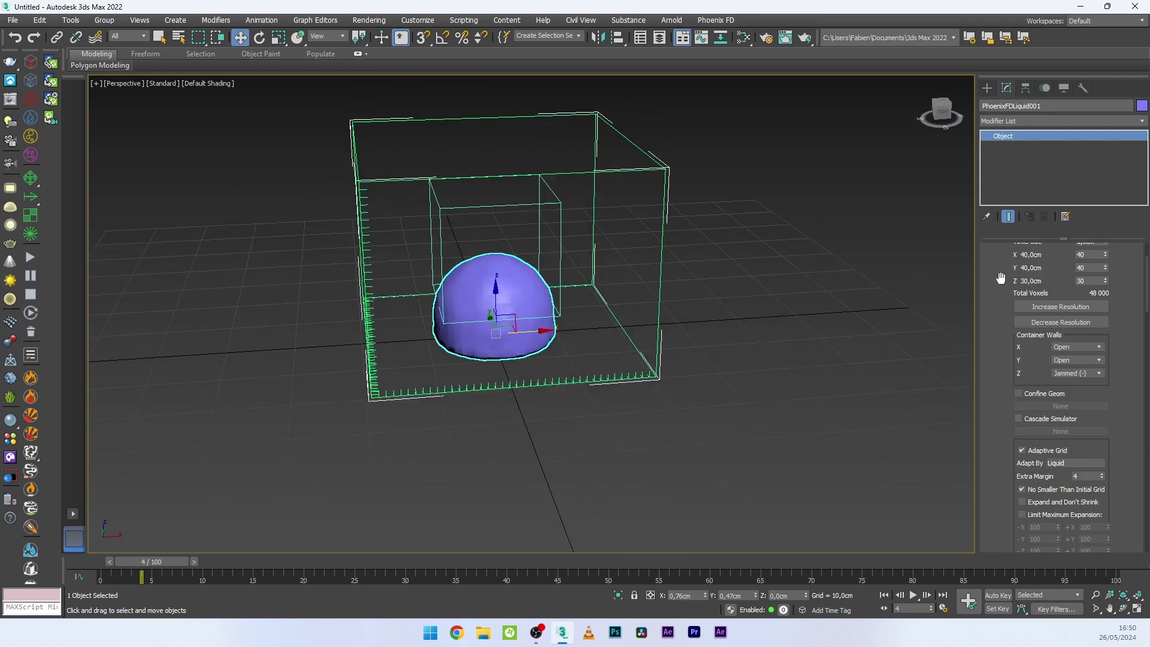
Refine the simulator grid to a Voxel Size of 0.35 cm and run the liquid simulation
{"action": "left_click_drag", "start_coordinate": [1002, 279], "coordinate": [1001, 379]}
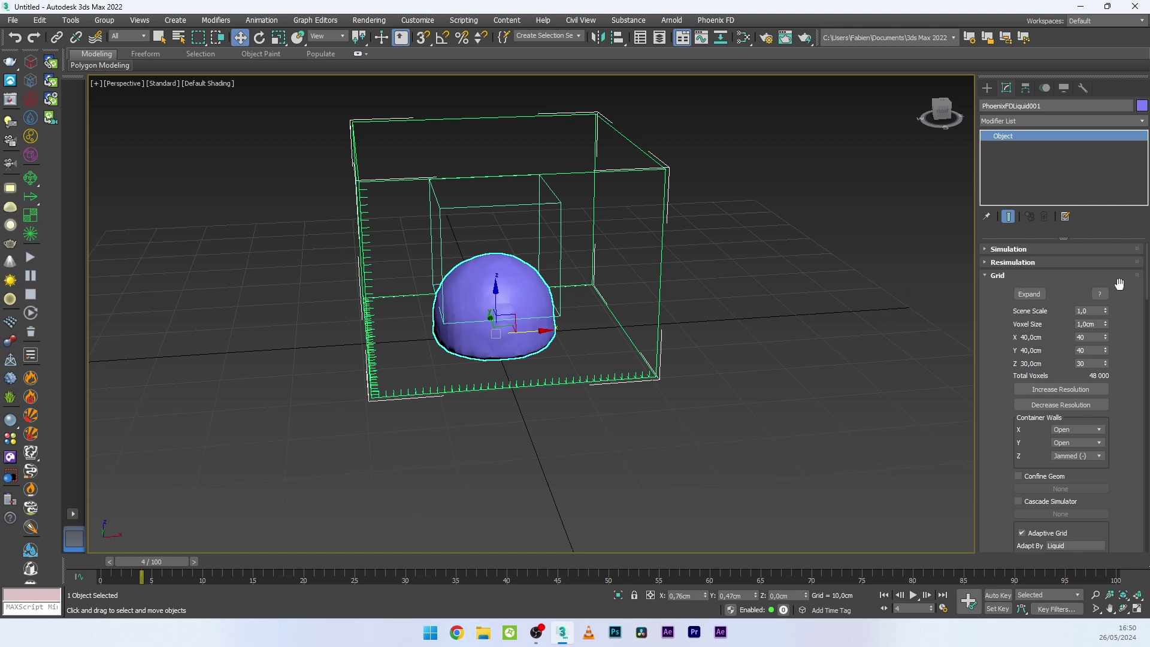
{"action": "left_click", "coordinate": [1064, 388]}
{"action": "left_click", "coordinate": [1064, 387]}
{"action": "left_click", "coordinate": [1064, 386]}
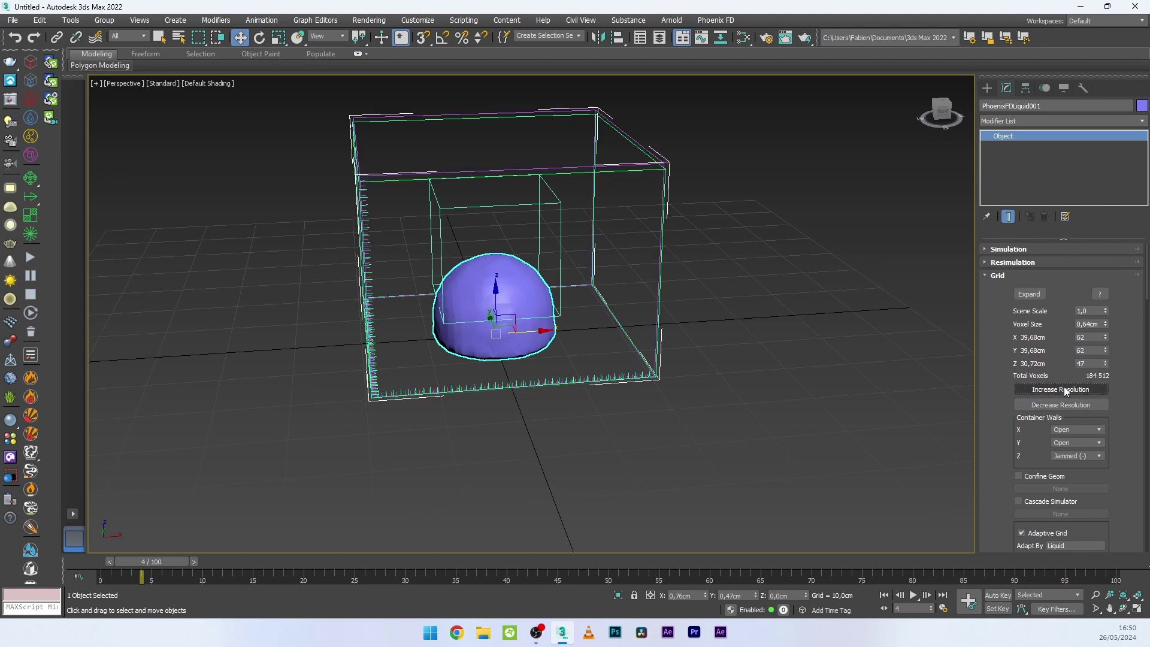
{"action": "left_click", "coordinate": [1104, 324]}
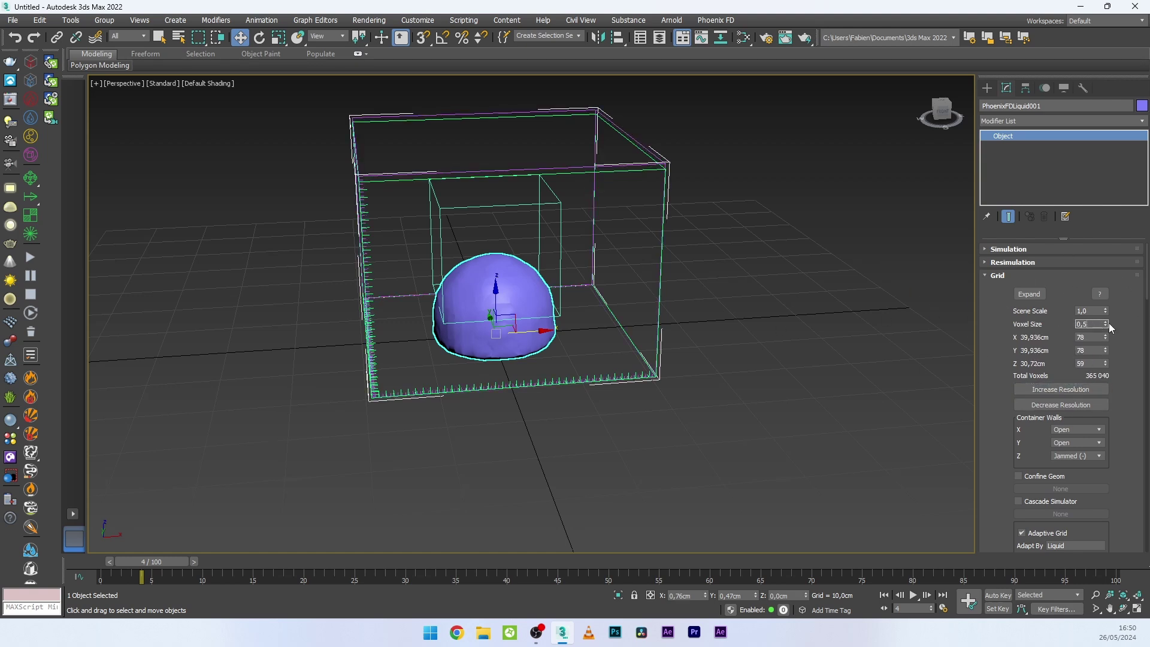
{"action": "key", "text": "Return"}
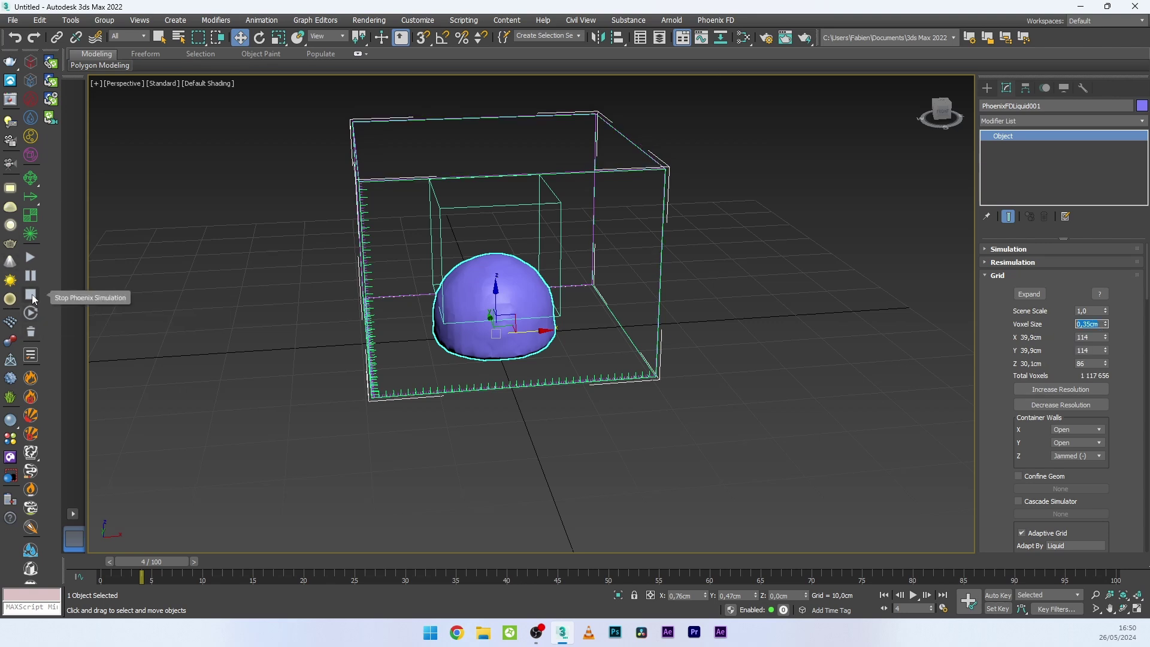
{"action": "left_click", "coordinate": [31, 257]}
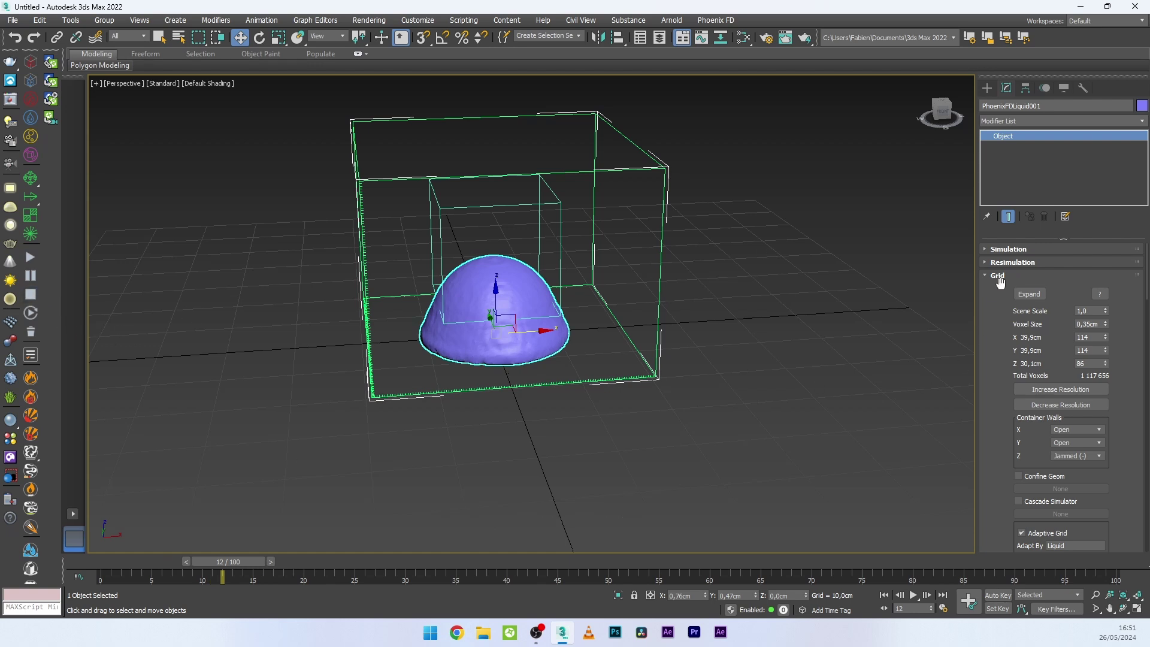
Lower the liquid's Default Viscosity to 0.5 and rerun the simulation
{"action": "left_click", "coordinate": [999, 278]}
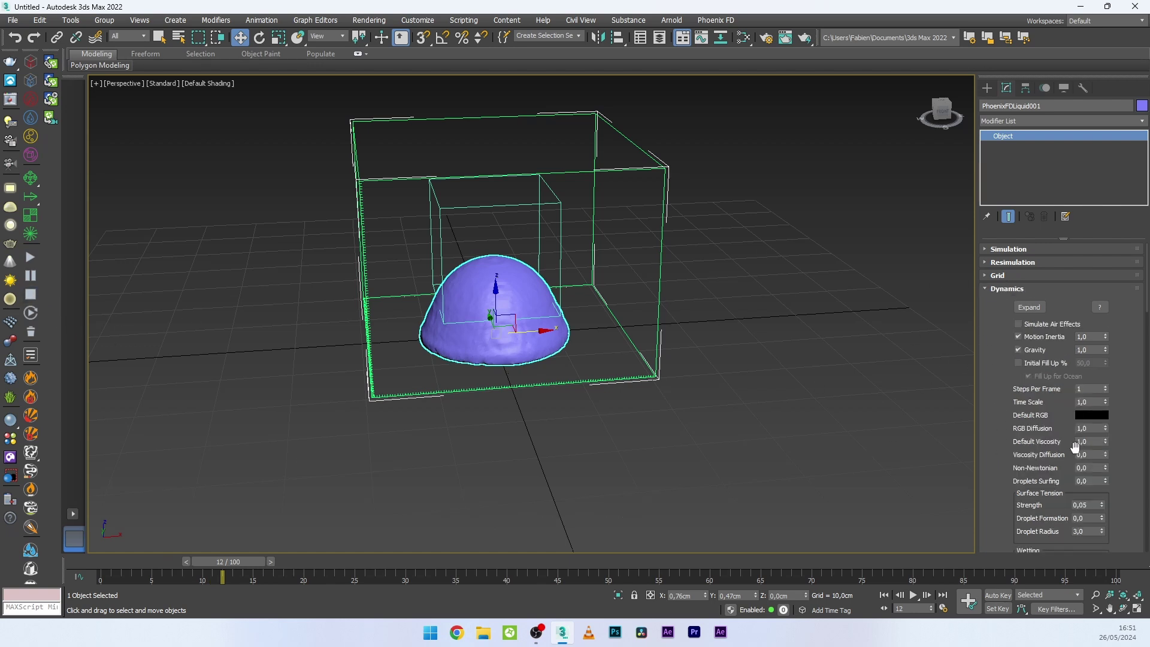
{"action": "left_click", "coordinate": [1088, 442]}
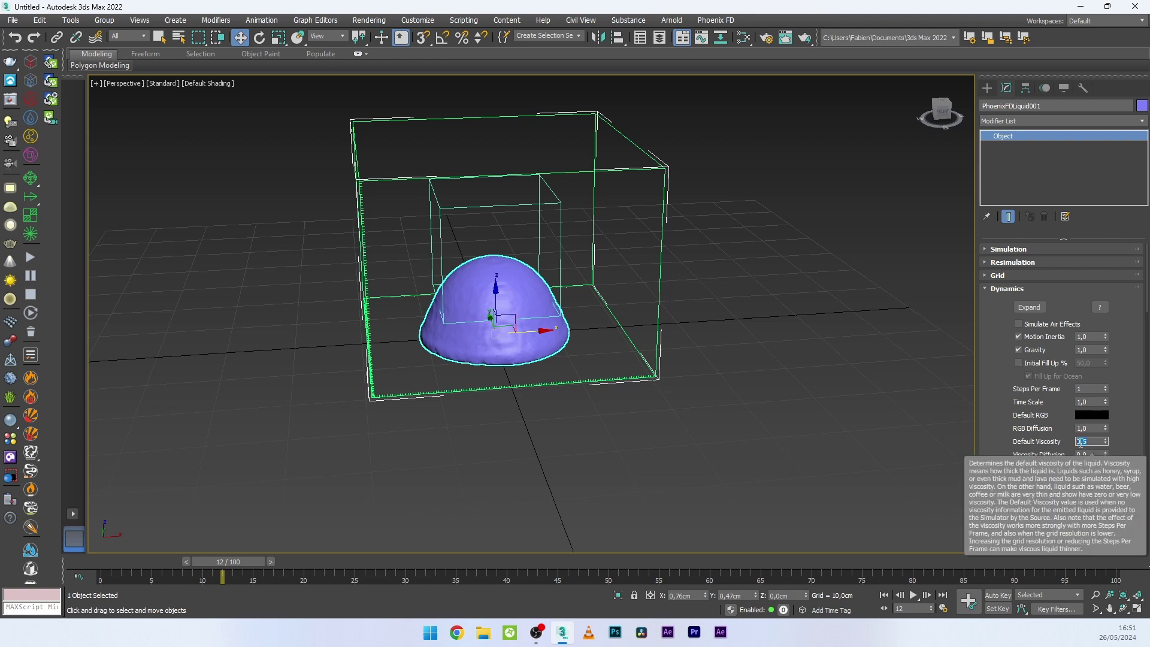
{"action": "left_click", "coordinate": [33, 264]}
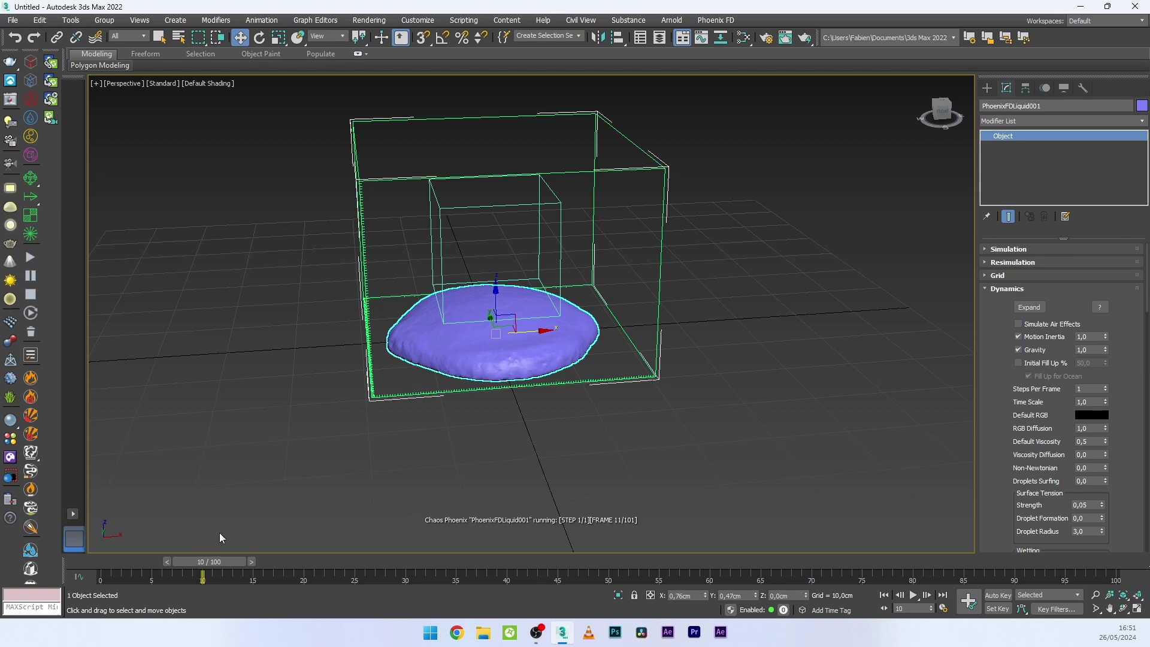
Stop the running simulation and go to frame 4 to examine the liquid's shape
{"action": "left_click_drag", "start_coordinate": [209, 561], "coordinate": [142, 565]}
{"action": "left_click", "coordinate": [30, 295]}
{"action": "left_click", "coordinate": [109, 559]}
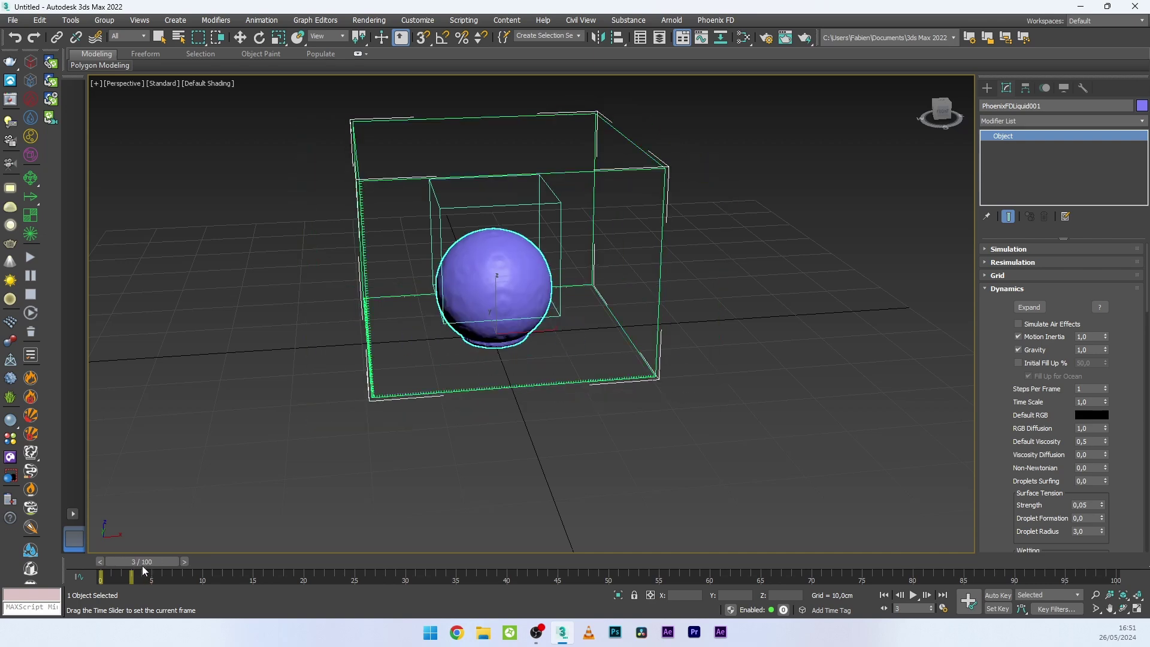
{"action": "key", "text": "w"}
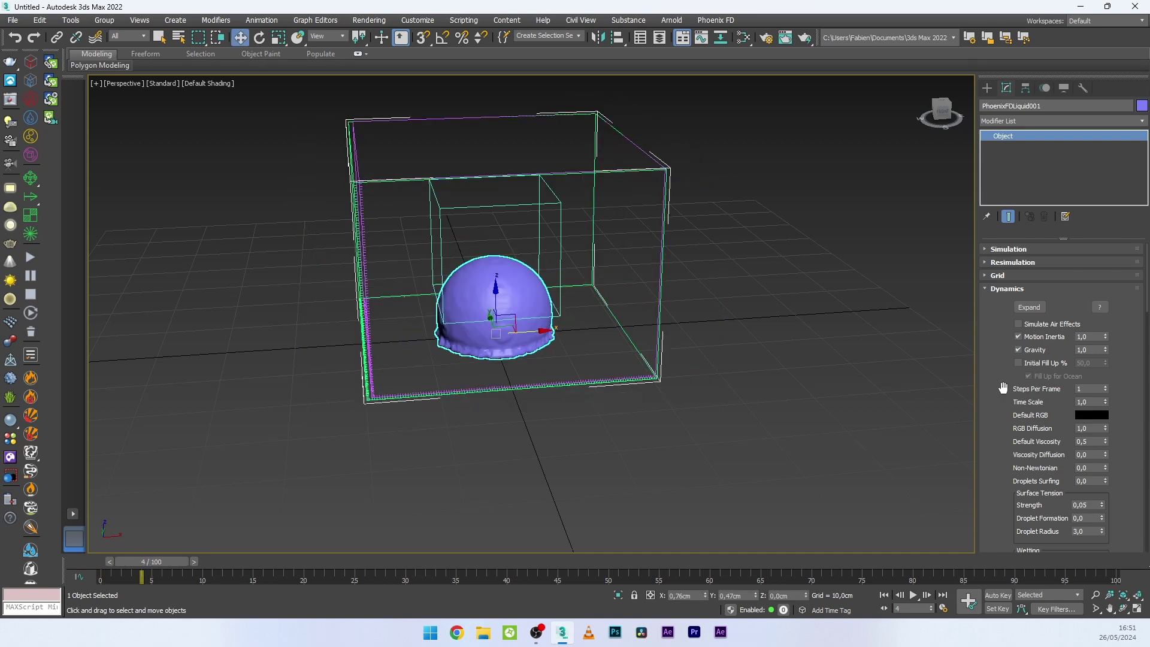
Set Steps Per Frame to 3 and run the liquid simulation again
{"action": "left_click", "coordinate": [1079, 388]}
{"action": "left_click", "coordinate": [28, 299]}
{"action": "left_click", "coordinate": [32, 257]}
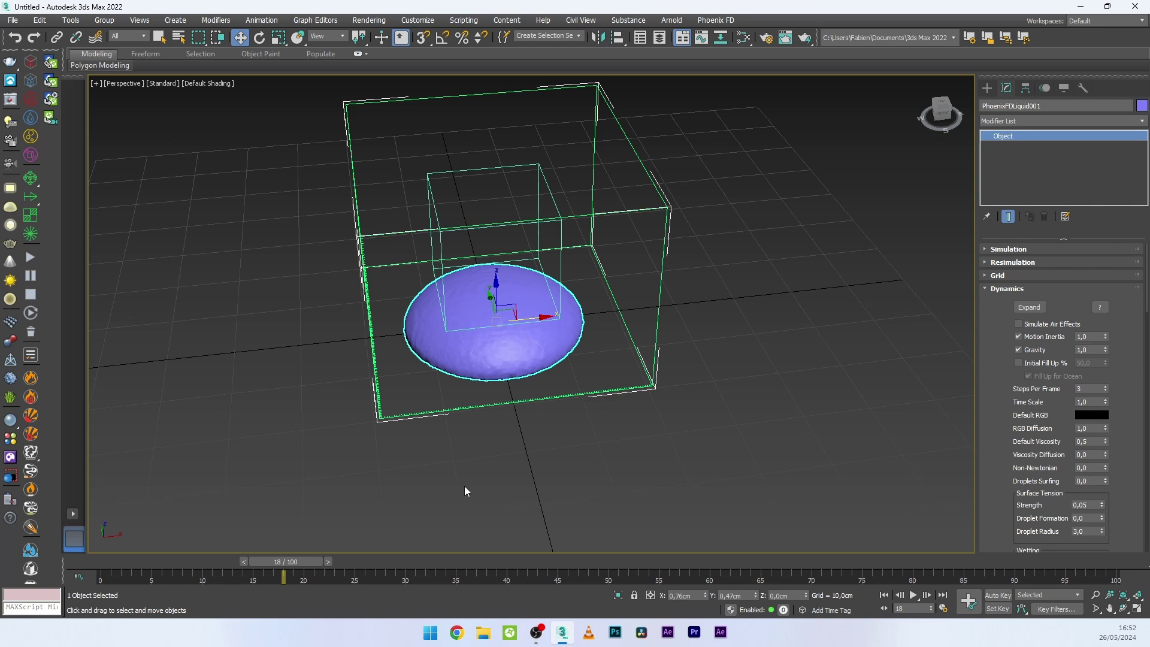
Create a thin upright standard box beside the liquid at the simulator's edge, about 13.3 cm long, 1.8 cm wide and 16.9 cm high
{"action": "left_click", "coordinate": [987, 88]}
{"action": "left_click", "coordinate": [1063, 123]}
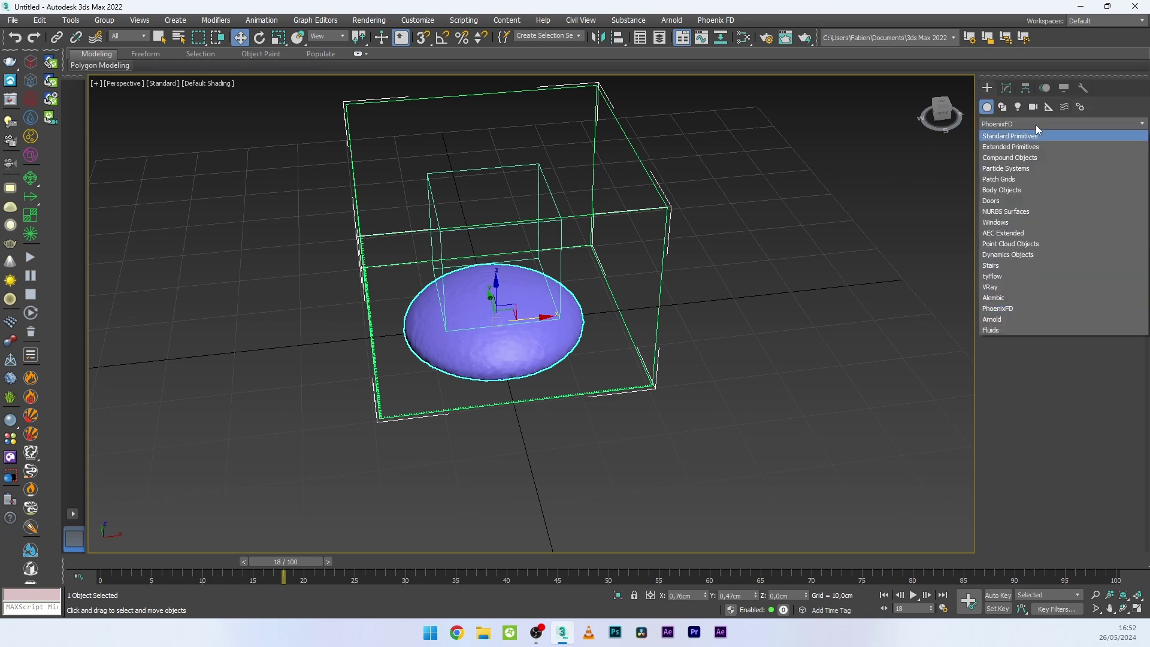
{"action": "left_click", "coordinate": [1025, 134]}
{"action": "left_click", "coordinate": [1021, 169]}
{"action": "middle_click_drag", "start_coordinate": [420, 319], "coordinate": [472, 305]}
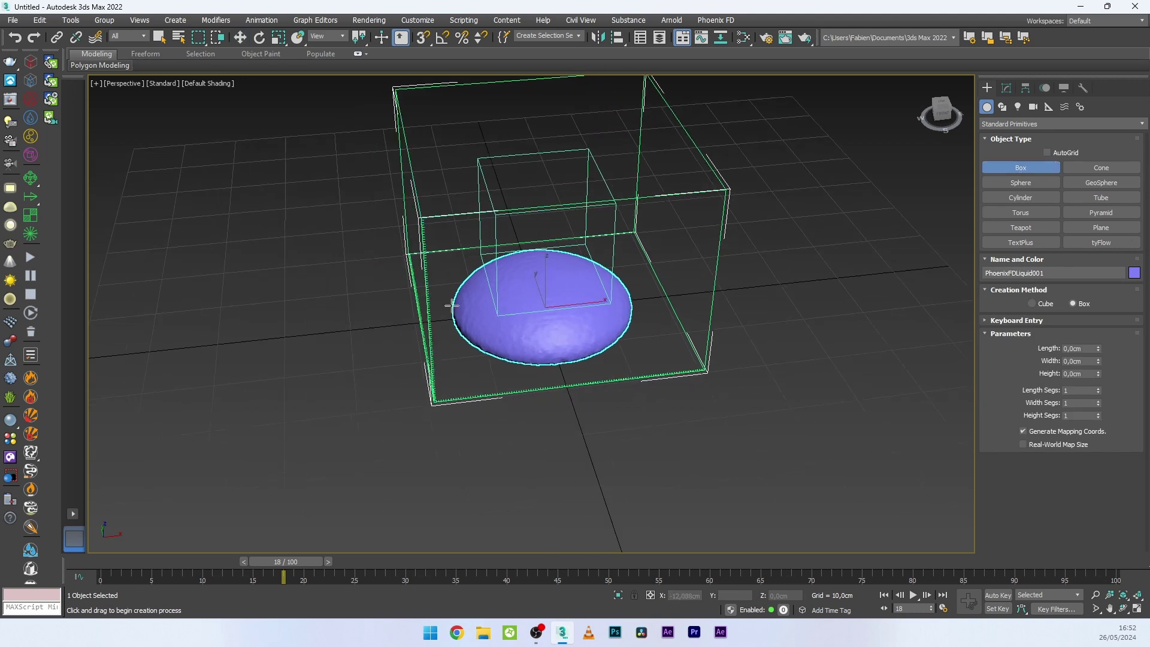
{"action": "mouse_move", "coordinate": [400, 302]}
{"action": "left_mouse_down"}
{"action": "mouse_move", "coordinate": [435, 359]}
{"action": "mouse_move", "coordinate": [431, 348]}
{"action": "left_mouse_up"}
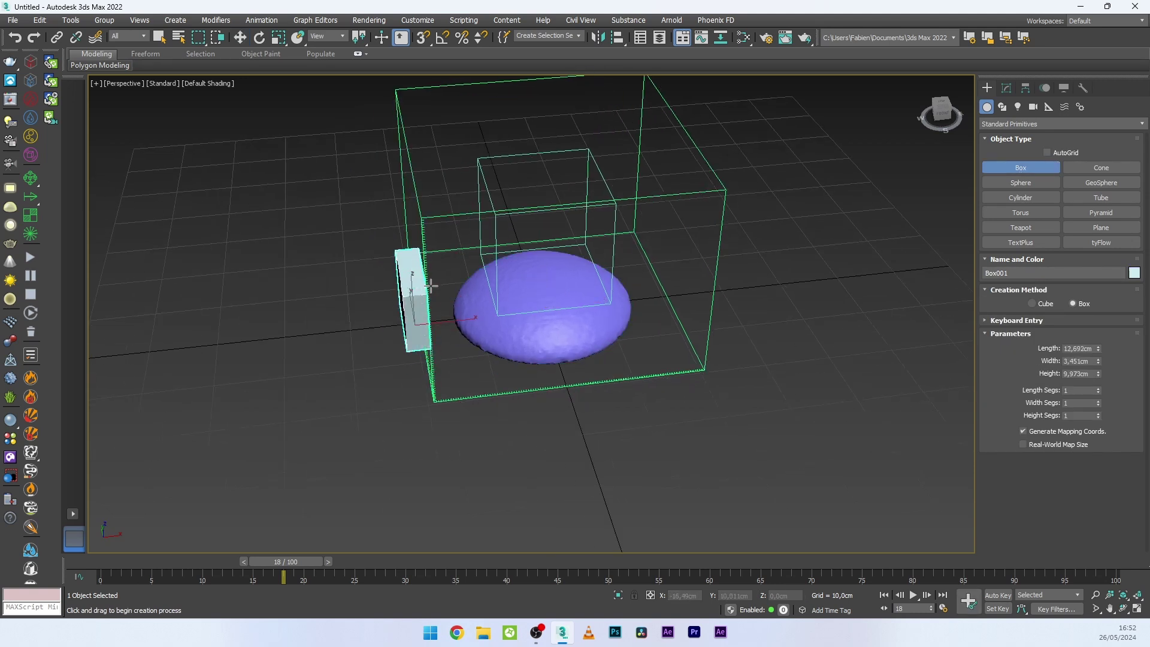
{"action": "left_click", "coordinate": [423, 244]}
{"action": "left_click_drag", "start_coordinate": [1099, 349], "coordinate": [1091, 395]}
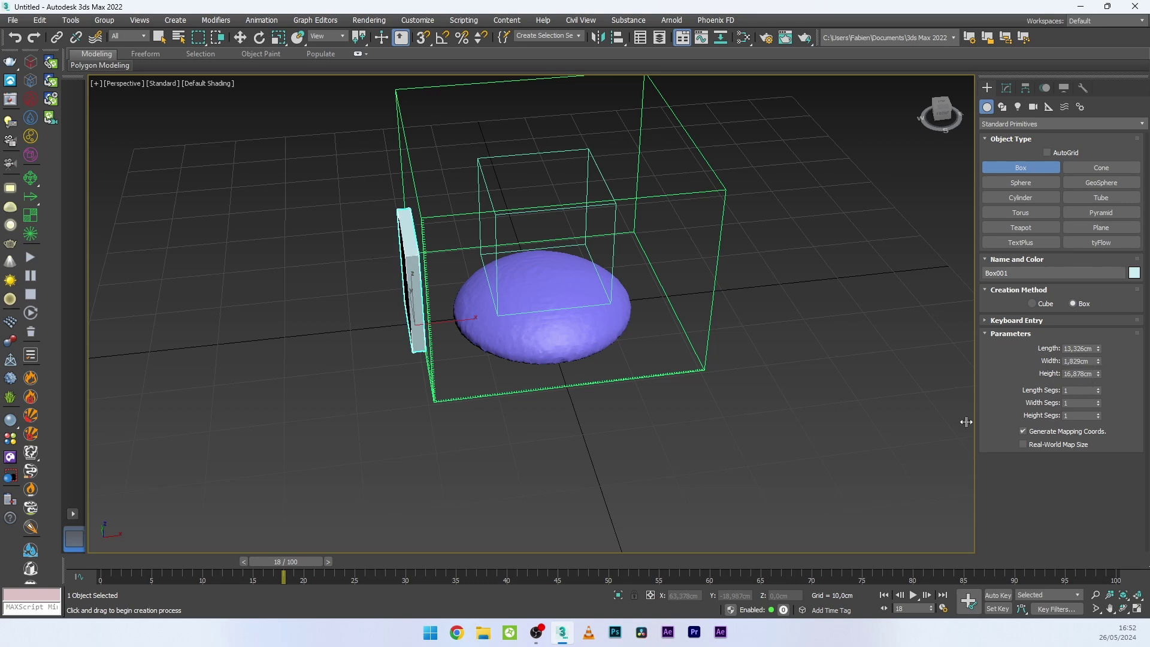
{"action": "middle_click_drag", "start_coordinate": [432, 421], "coordinate": [435, 396], "text": "alt"}
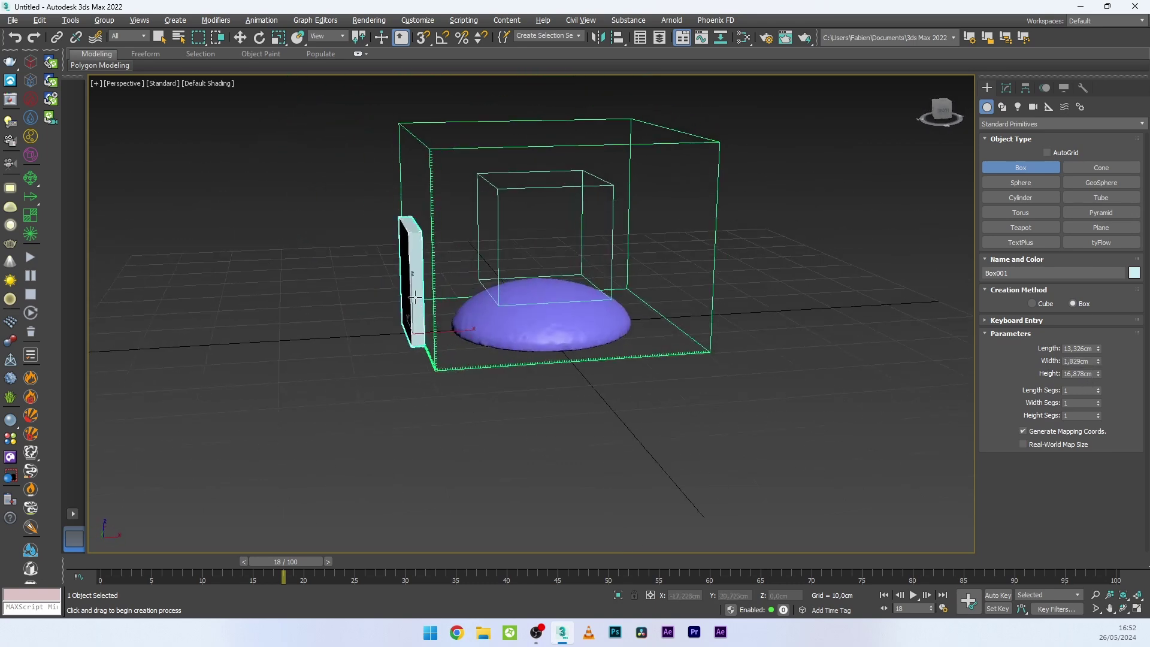
Set the thin box's length, width and height segments to 50 each
{"action": "key", "text": "w"}
{"action": "scroll", "coordinate": [415, 292], "scroll_direction": "up", "scroll_amount": 3}
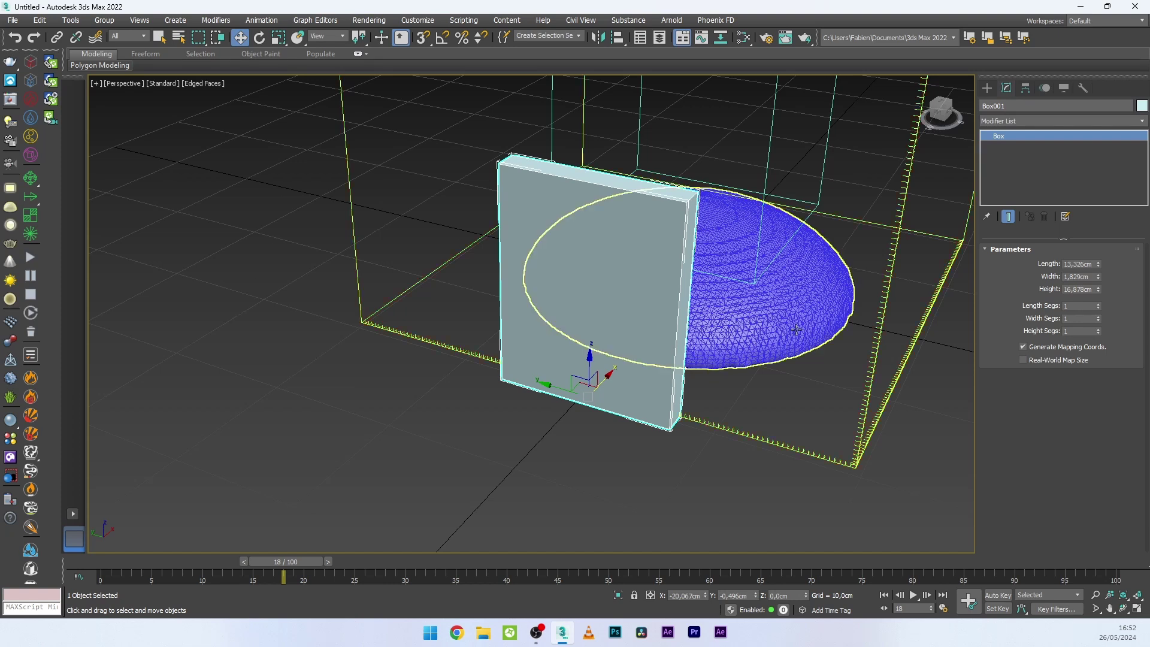
{"action": "double_click", "coordinate": [1080, 306]}
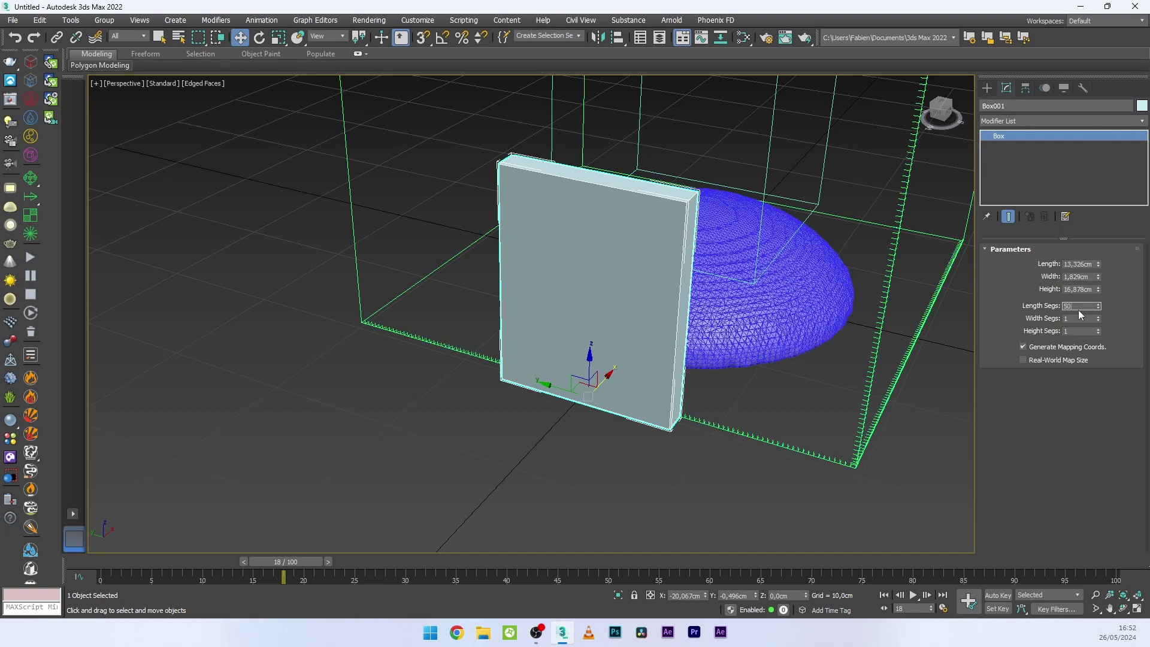
{"action": "type", "text": "50"}
{"action": "key", "text": "Return"}
{"action": "double_click", "coordinate": [1075, 318]}
{"action": "type", "text": "5"}
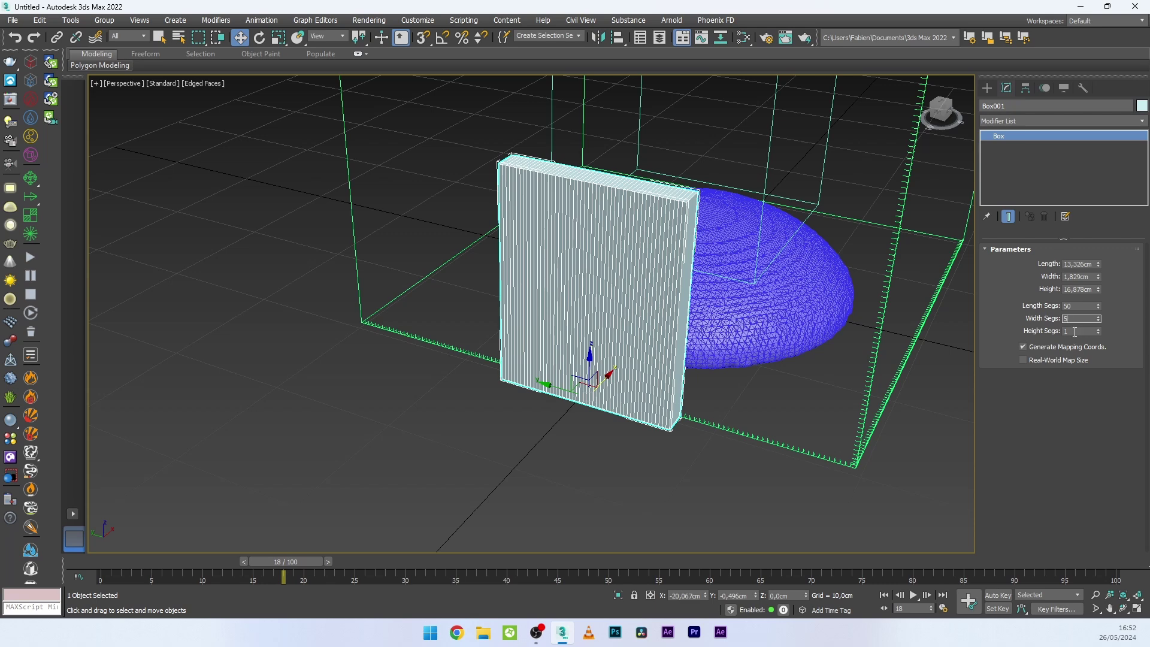
{"action": "type", "text": "0"}
{"action": "key", "text": "Return"}
{"action": "double_click", "coordinate": [1077, 331]}
{"action": "key", "text": "Return"}
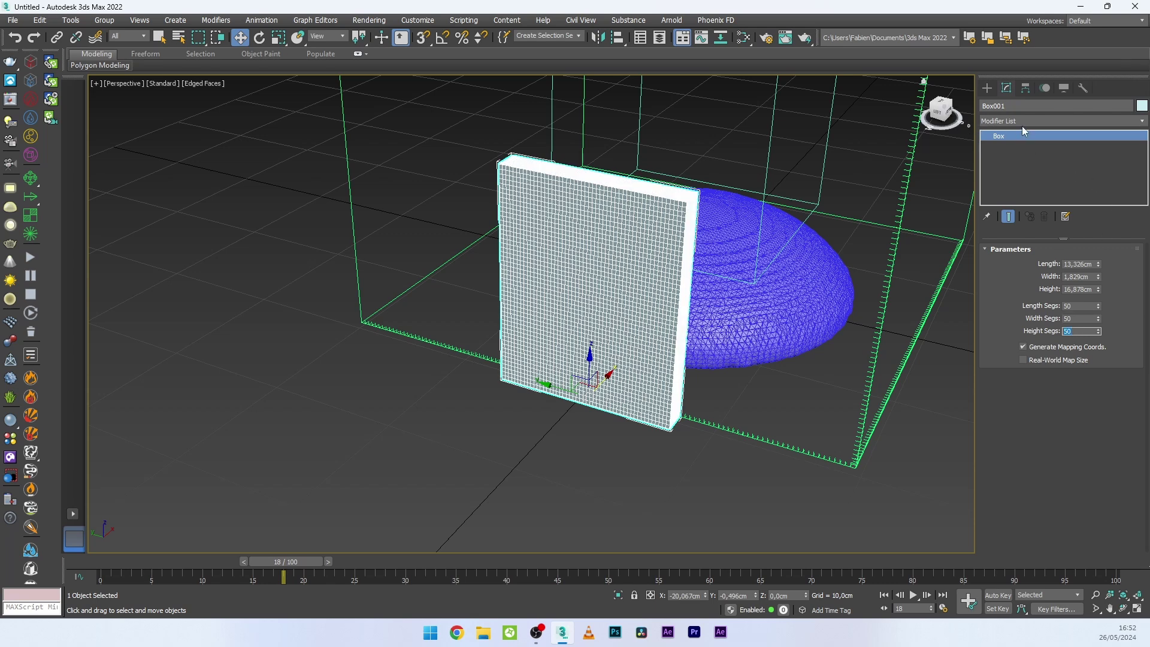
Add a Noise modifier to the box with a Z strength of 3 cm
{"action": "left_click", "coordinate": [1026, 123]}
{"action": "left_click", "coordinate": [1024, 114]}
{"action": "left_click", "coordinate": [1004, 122]}
{"action": "key", "text": "n"}
{"action": "left_click", "coordinate": [1004, 129]}
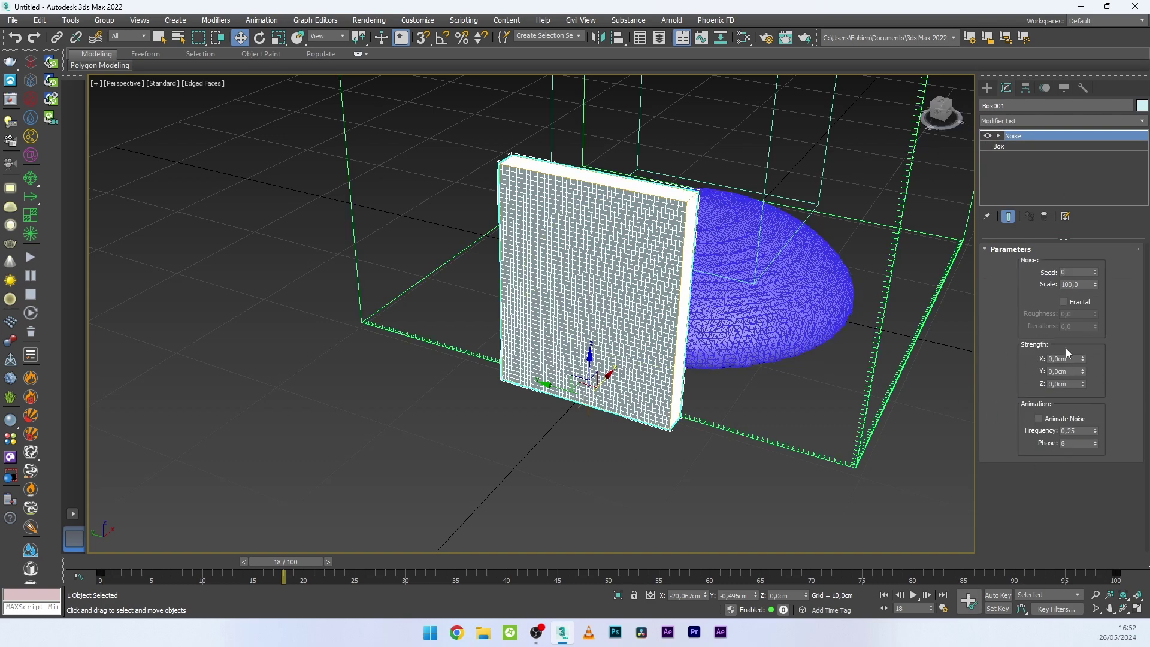
{"action": "left_click", "coordinate": [1070, 383]}
{"action": "type", "text": "3"}
{"action": "key", "text": "Return"}
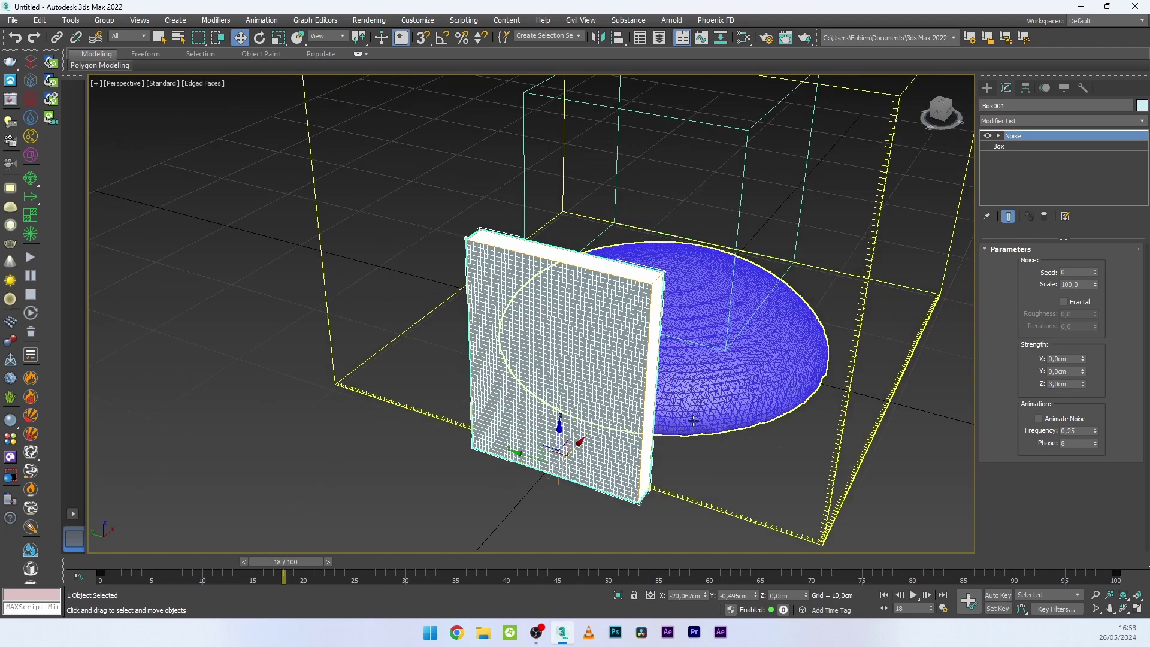
Enable Fractal on the box's Noise modifier and reduce the noise scale to 0.87 for jagged ends
{"action": "left_click", "coordinate": [1064, 302]}
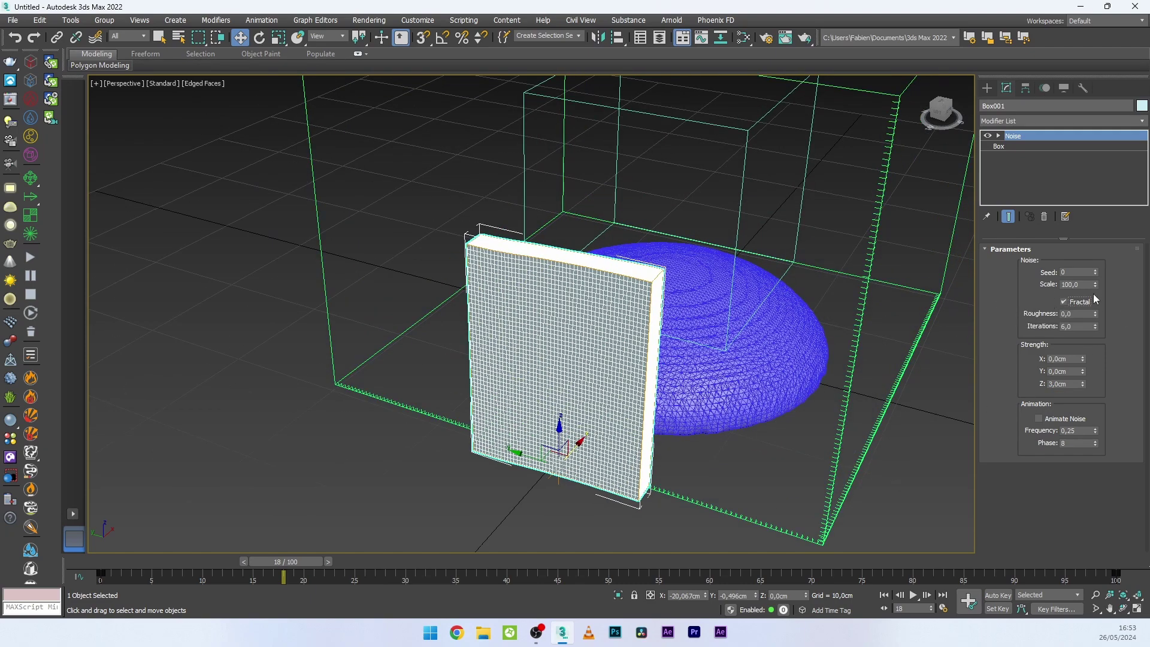
{"action": "left_click_drag", "start_coordinate": [1094, 285], "coordinate": [1091, 346]}
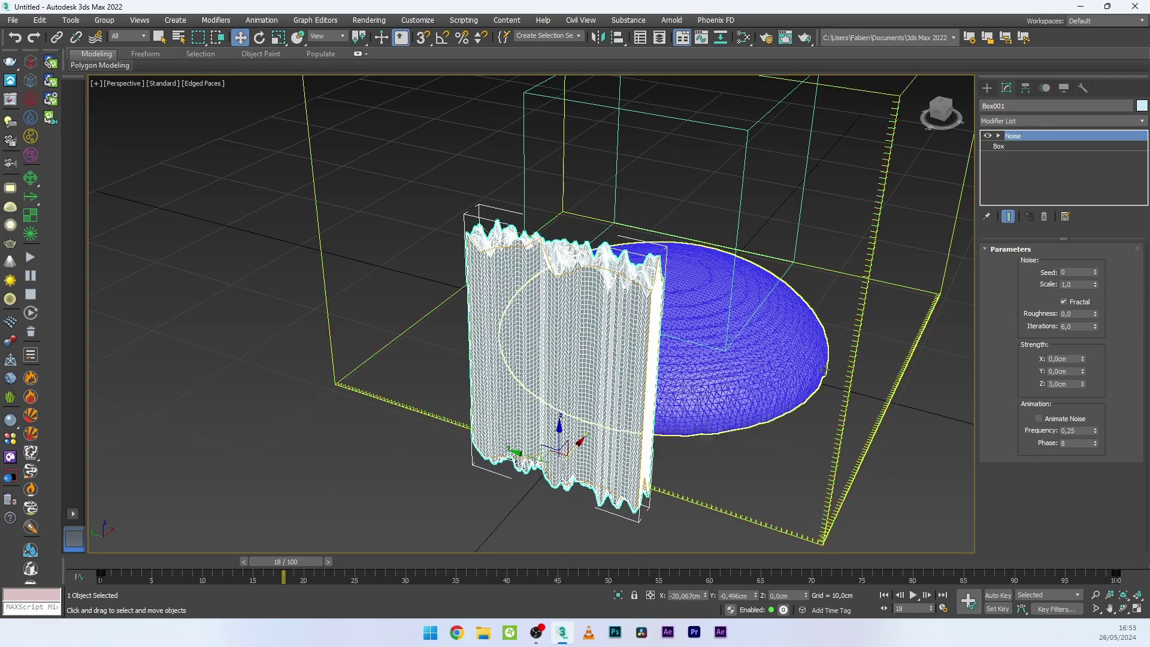
{"action": "left_click", "coordinate": [872, 315]}
{"action": "left_click", "coordinate": [638, 335]}
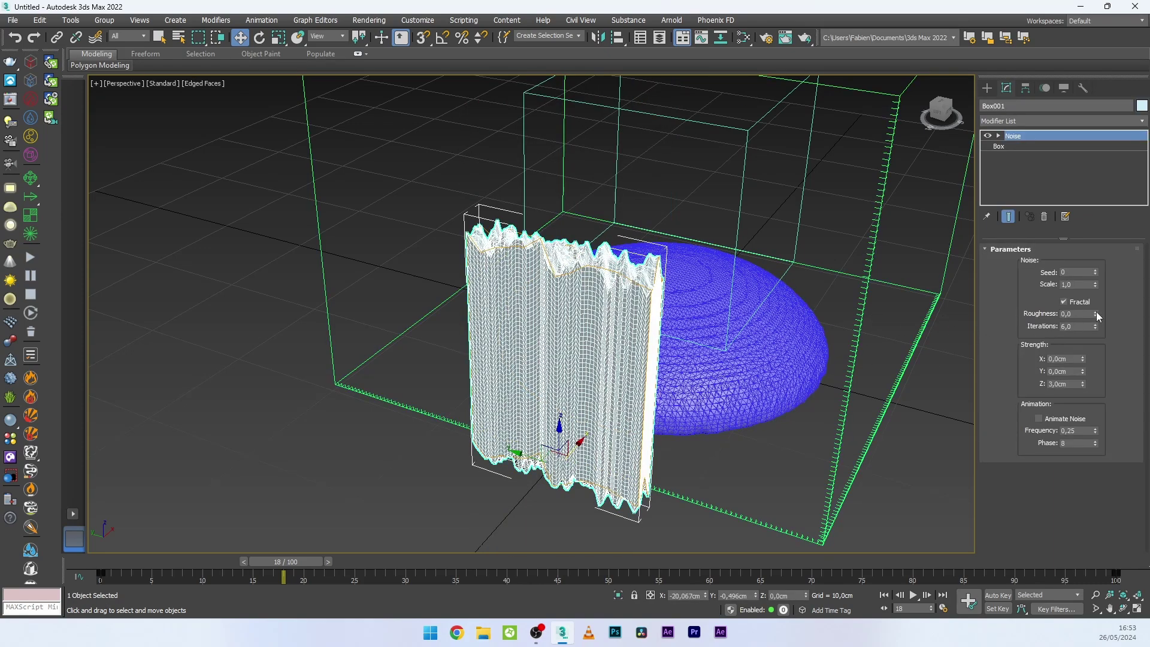
{"action": "left_click_drag", "start_coordinate": [1094, 285], "coordinate": [1094, 286]}
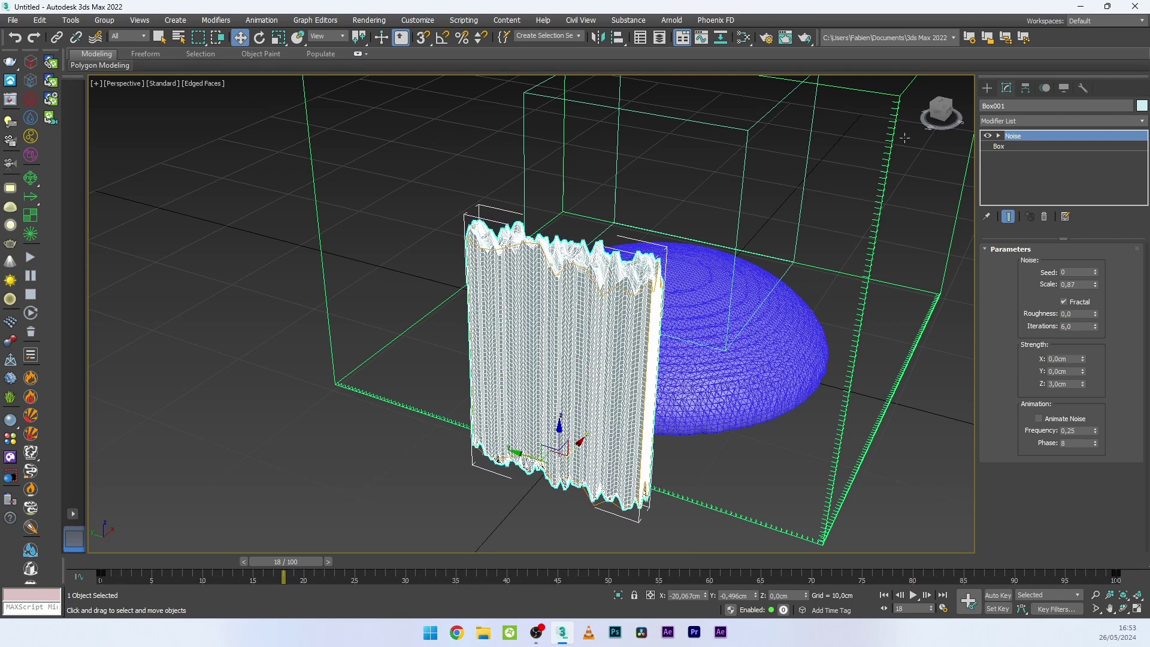
Add a TurboSmooth modifier on top of the box's noise and turn off the viewport's edged-face display
{"action": "left_click", "coordinate": [1063, 122]}
{"action": "key", "text": "t"}
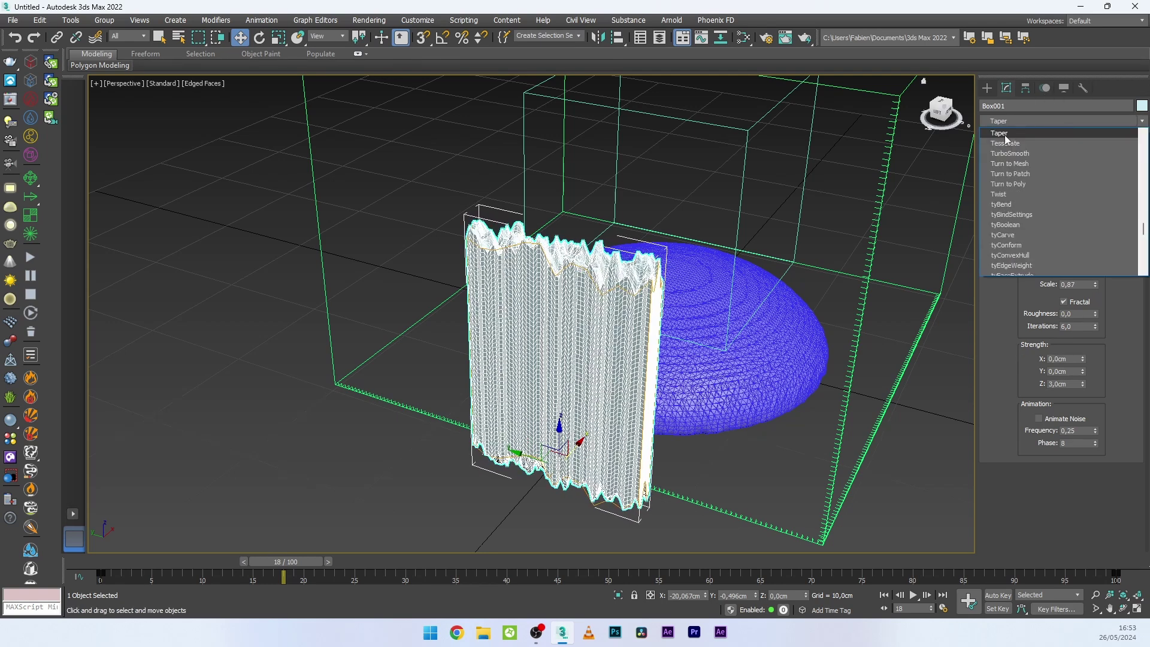
{"action": "left_click", "coordinate": [1015, 154]}
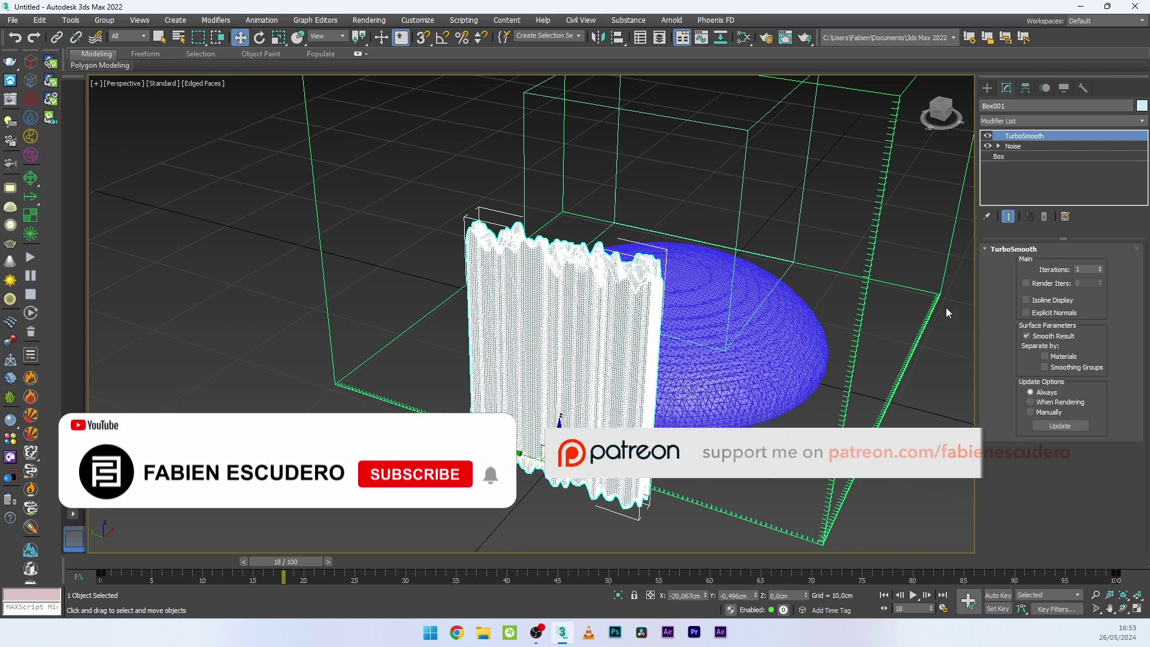
{"action": "left_click", "coordinate": [940, 326]}
{"action": "key", "text": "F4"}
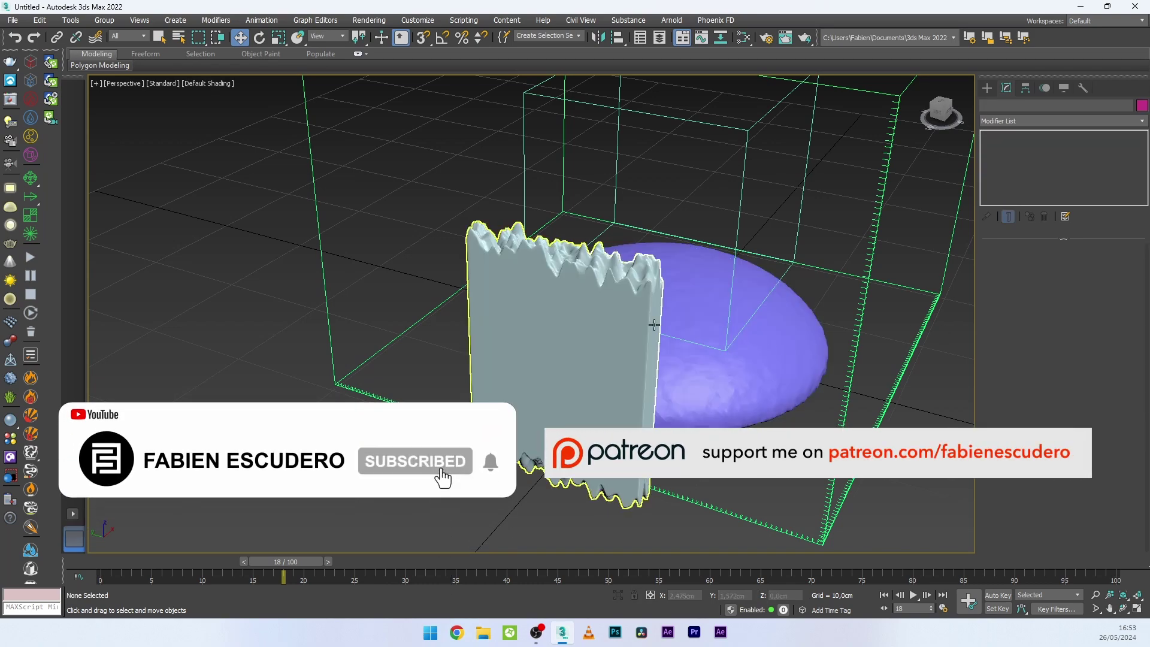
Turn on angle snap and tilt the box 20 degrees about its Y axis toward the liquid
{"action": "scroll", "coordinate": [584, 314], "scroll_direction": "up", "scroll_amount": 2}
{"action": "middle_click_drag", "start_coordinate": [584, 314], "coordinate": [526, 300], "text": "alt"}
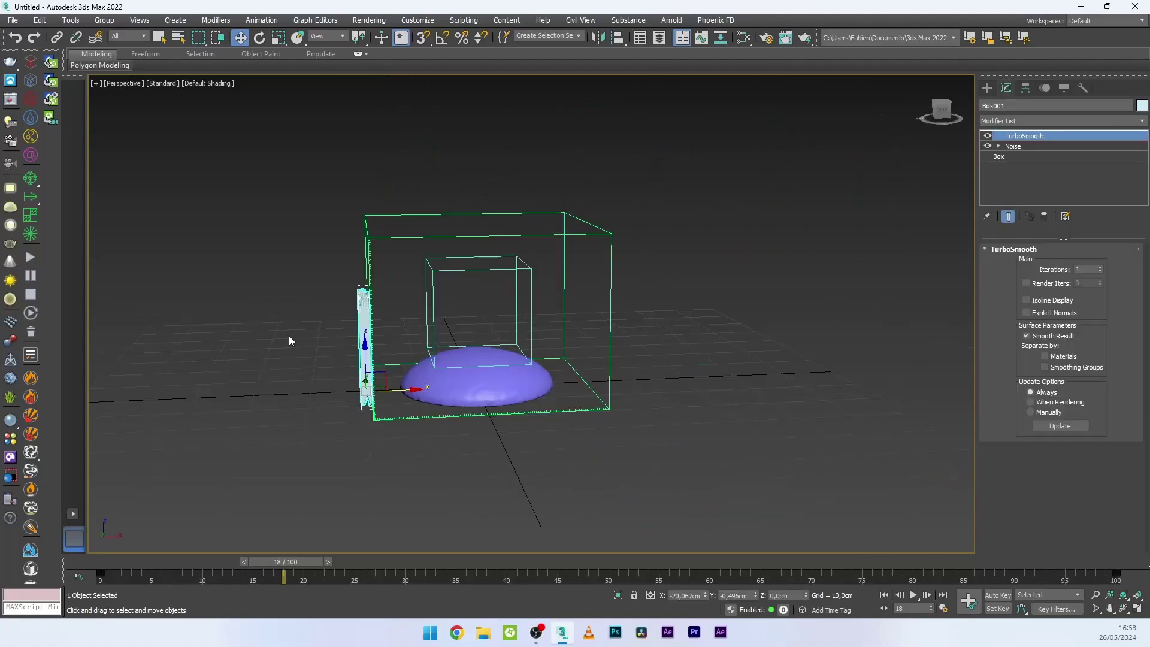
{"action": "scroll", "coordinate": [357, 366], "scroll_direction": "up", "scroll_amount": 2}
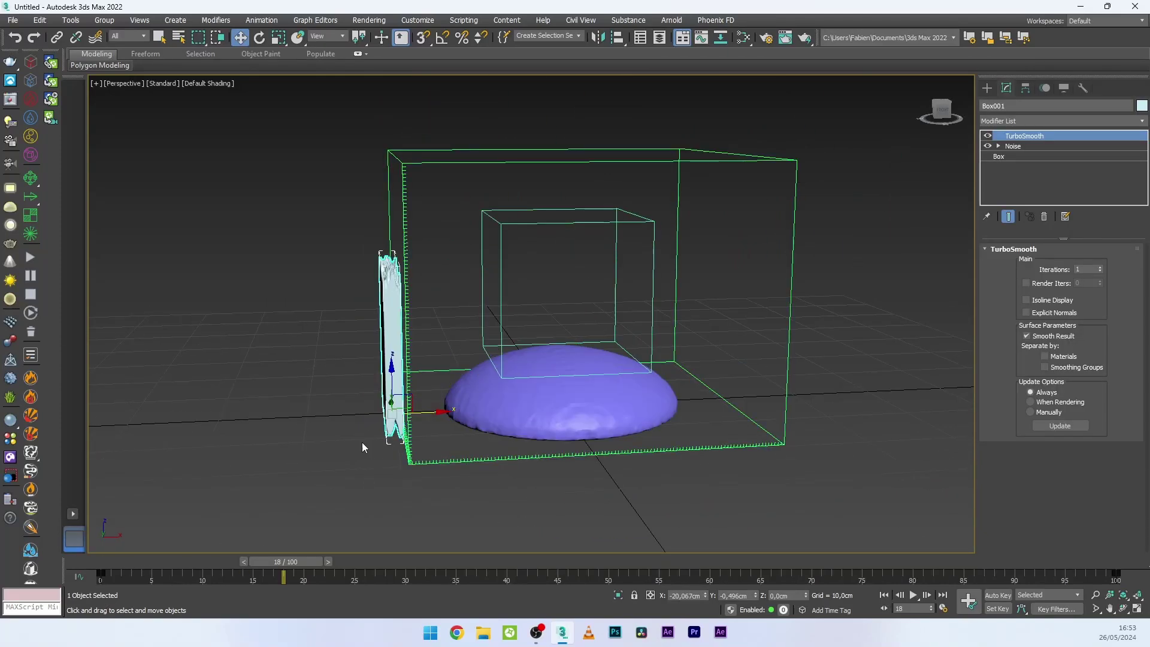
{"action": "scroll", "coordinate": [361, 442], "scroll_direction": "down", "scroll_amount": 3}
{"action": "scroll", "coordinate": [223, 380], "scroll_direction": "down", "scroll_amount": 2}
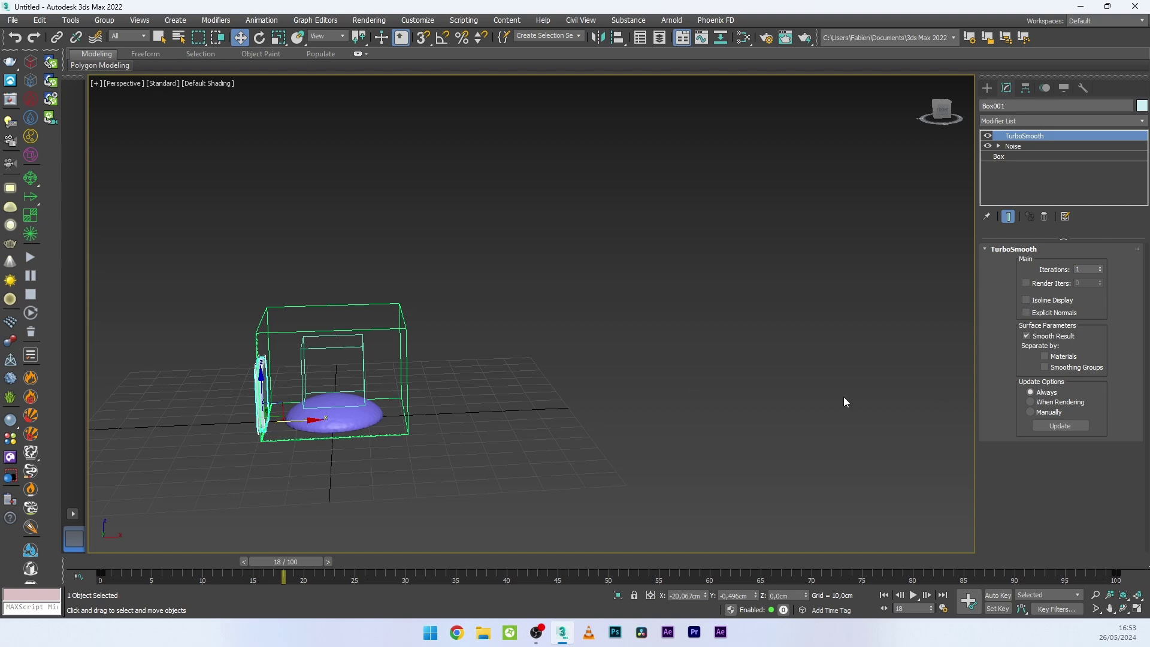
{"action": "middle_click_drag", "start_coordinate": [471, 408], "coordinate": [664, 424]}
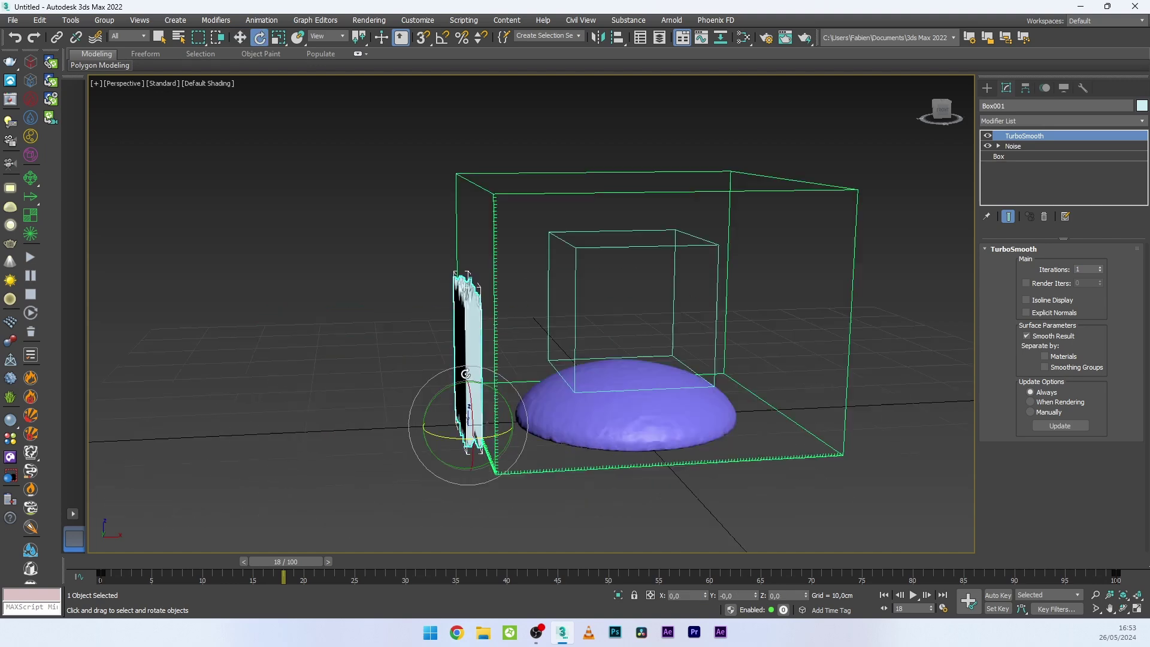
{"action": "mouse_move", "coordinate": [503, 419]}
{"action": "middle_mouse_down", "text": "alt"}
{"action": "mouse_move", "coordinate": [468, 423]}
{"action": "mouse_move", "coordinate": [493, 421]}
{"action": "middle_mouse_up", "text": "alt"}
{"action": "left_click", "coordinate": [443, 37]}
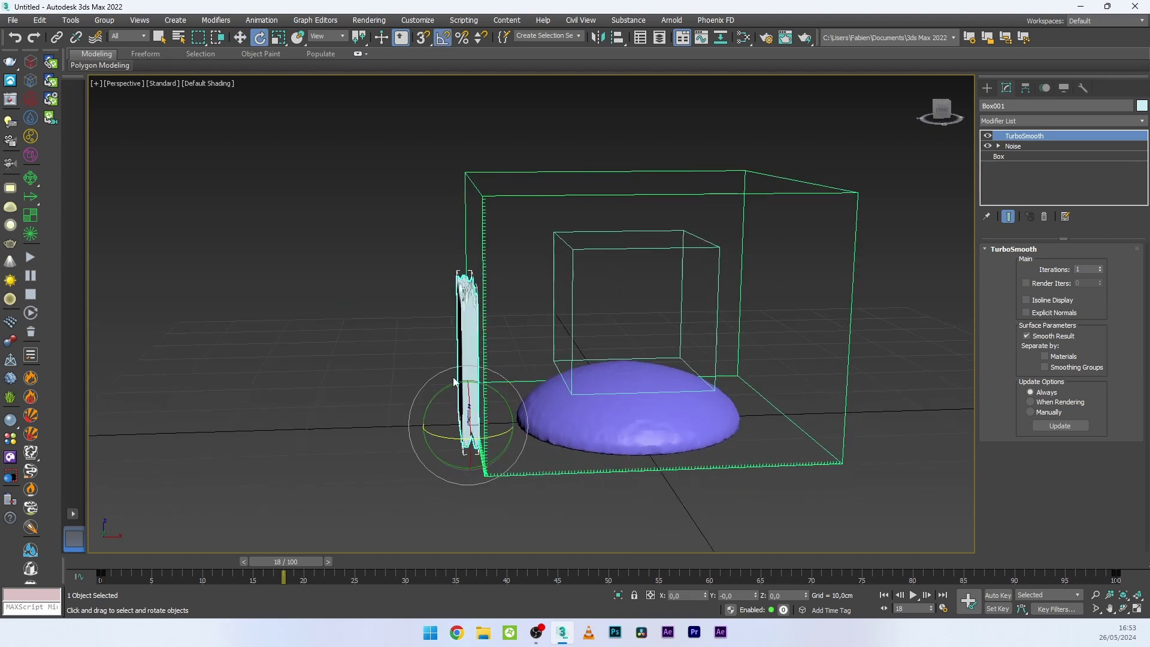
{"action": "left_click_drag", "start_coordinate": [445, 387], "coordinate": [454, 388]}
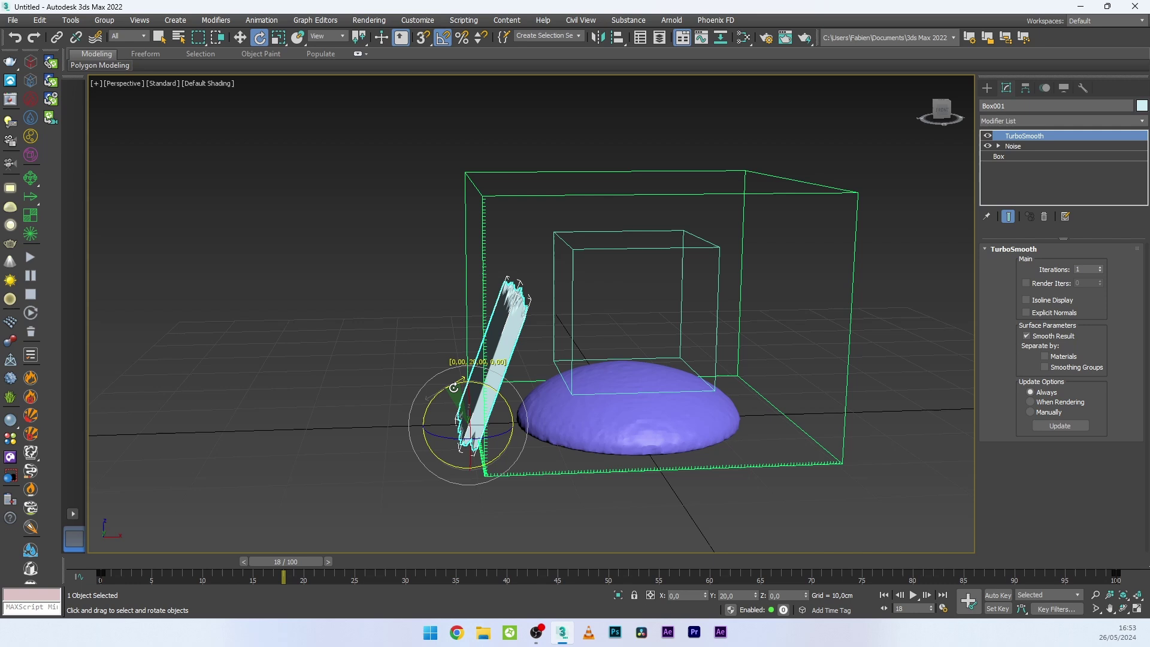
{"action": "right_click", "coordinate": [656, 377]}
{"action": "left_click", "coordinate": [677, 388]}
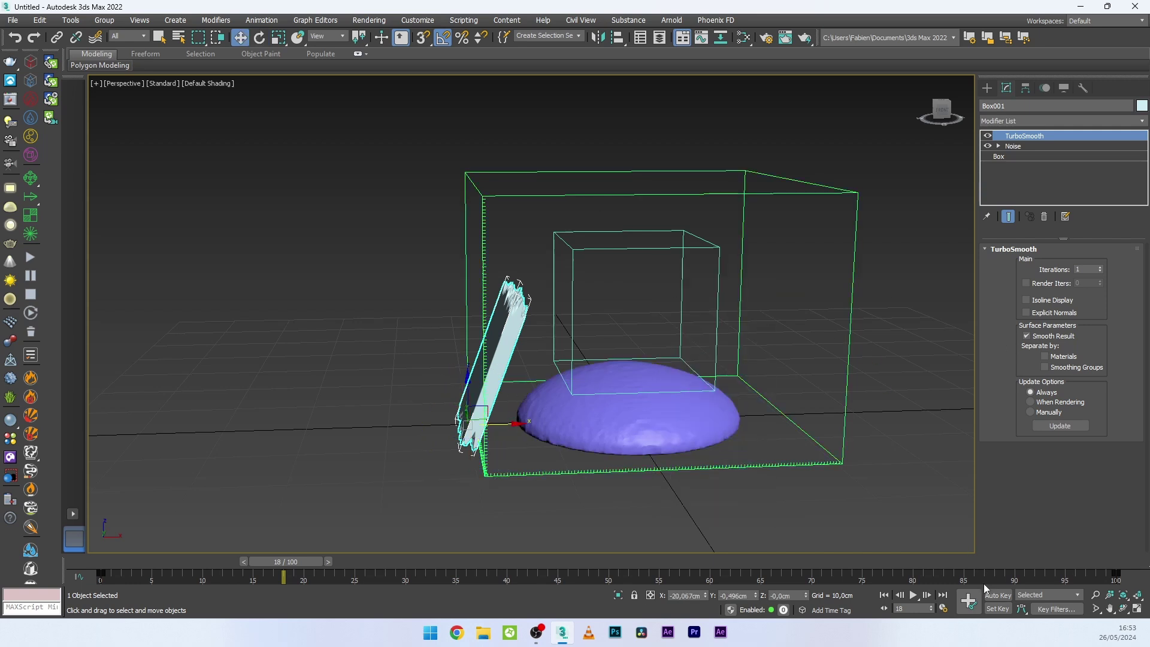
With Auto Key on, animate the box along X through the simulator to about 134.7 cm at frame 80
{"action": "left_click", "coordinate": [995, 595]}
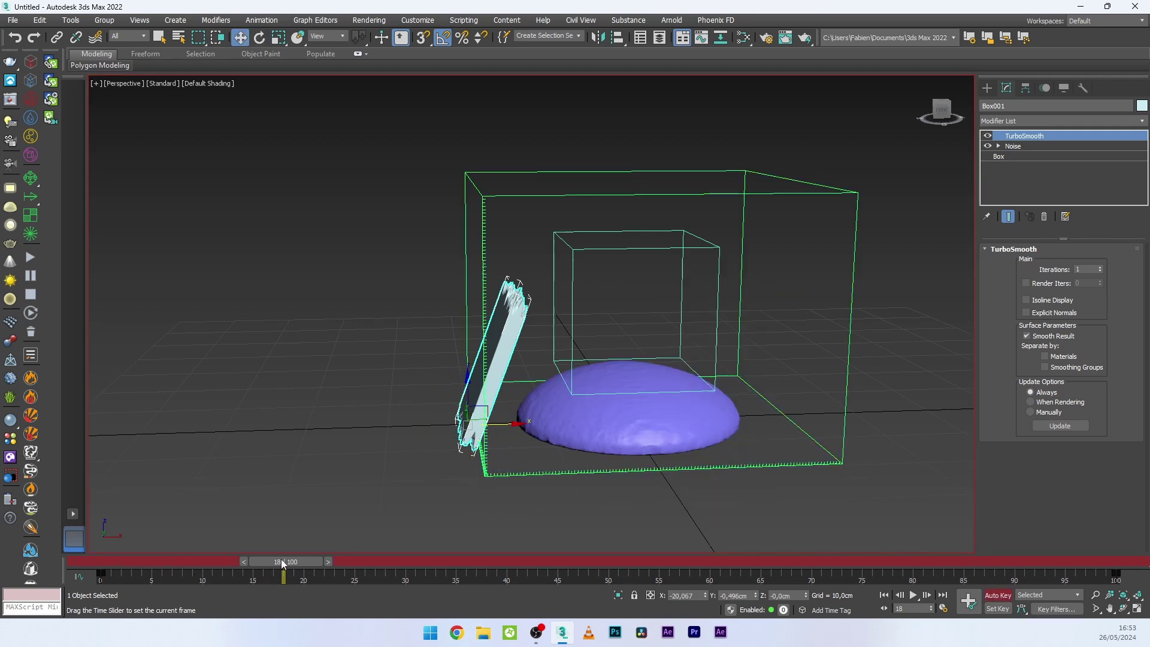
{"action": "left_click_drag", "start_coordinate": [281, 560], "coordinate": [901, 577]}
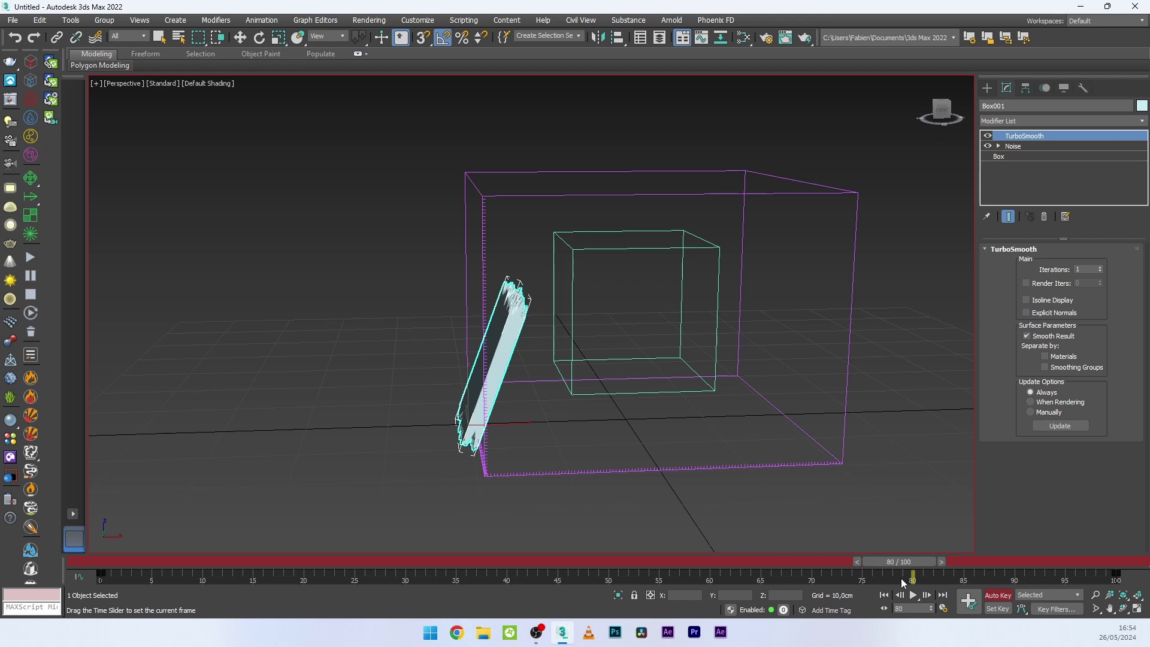
{"action": "scroll", "coordinate": [511, 347], "scroll_direction": "down", "scroll_amount": 6}
{"action": "middle_click_drag", "start_coordinate": [595, 427], "coordinate": [348, 357]}
{"action": "scroll", "coordinate": [496, 356], "scroll_direction": "up", "scroll_amount": 3}
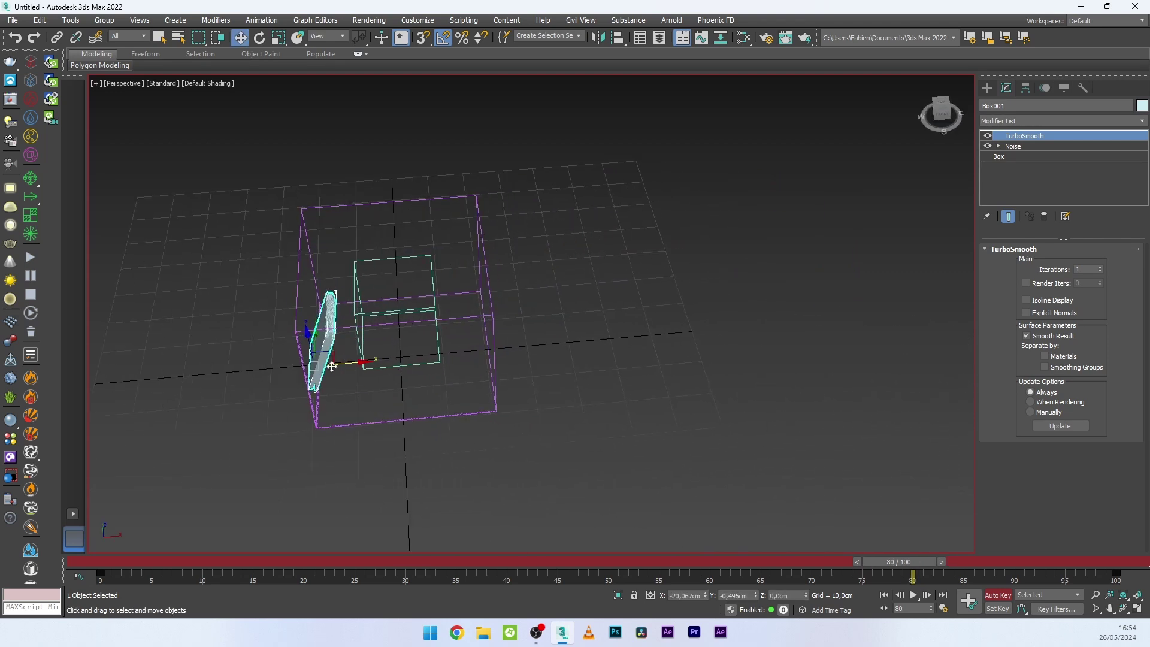
{"action": "left_click_drag", "start_coordinate": [332, 365], "coordinate": [973, 337]}
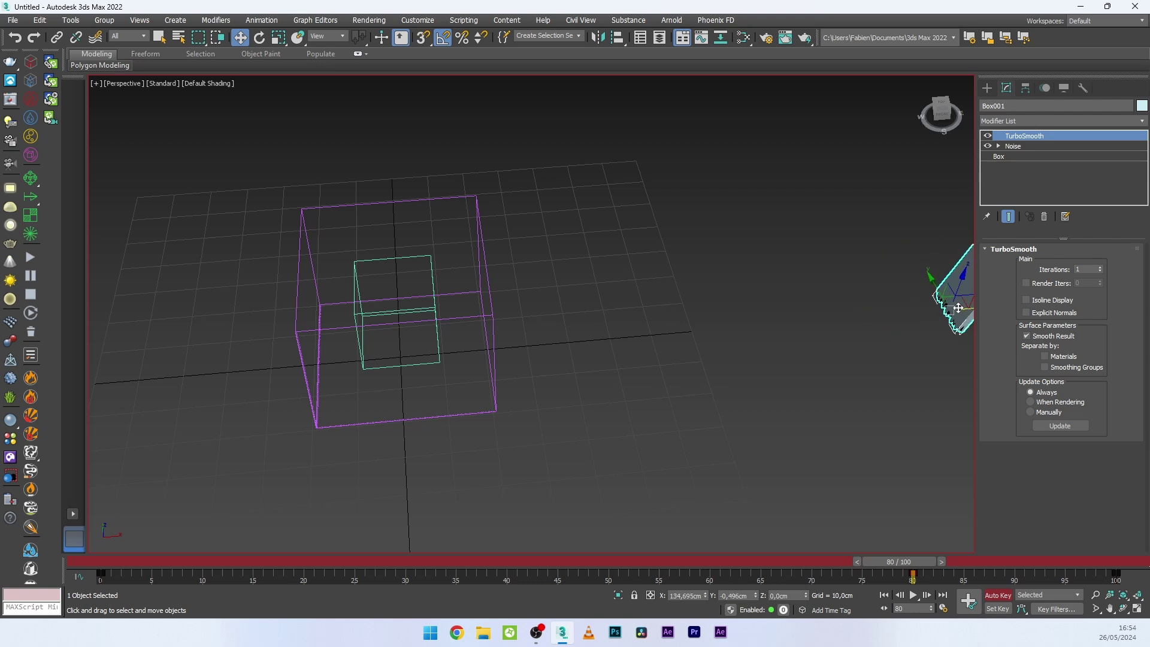
{"action": "middle_click_drag", "start_coordinate": [957, 312], "coordinate": [901, 311]}
{"action": "key", "text": "f"}
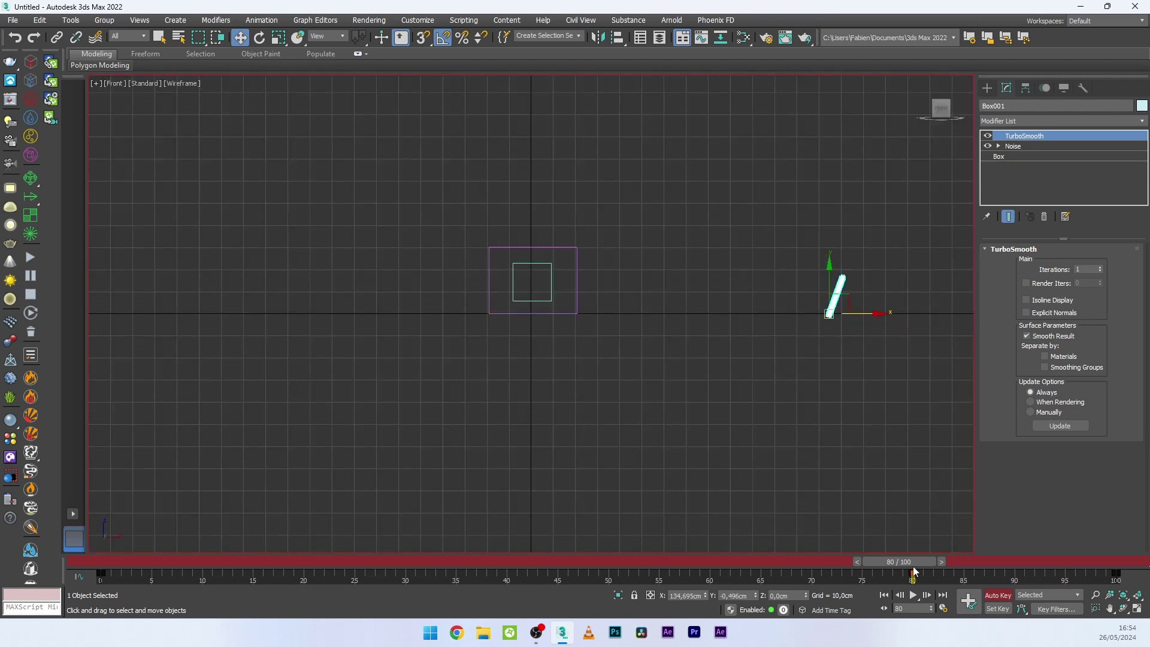
Key a further 60-degree clockwise rotation of the box at frame 80, as seen from the front
{"action": "mouse_move", "coordinate": [915, 565]}
{"action": "left_mouse_down"}
{"action": "mouse_move", "coordinate": [102, 562]}
{"action": "mouse_move", "coordinate": [351, 575]}
{"action": "mouse_move", "coordinate": [925, 566]}
{"action": "left_mouse_up"}
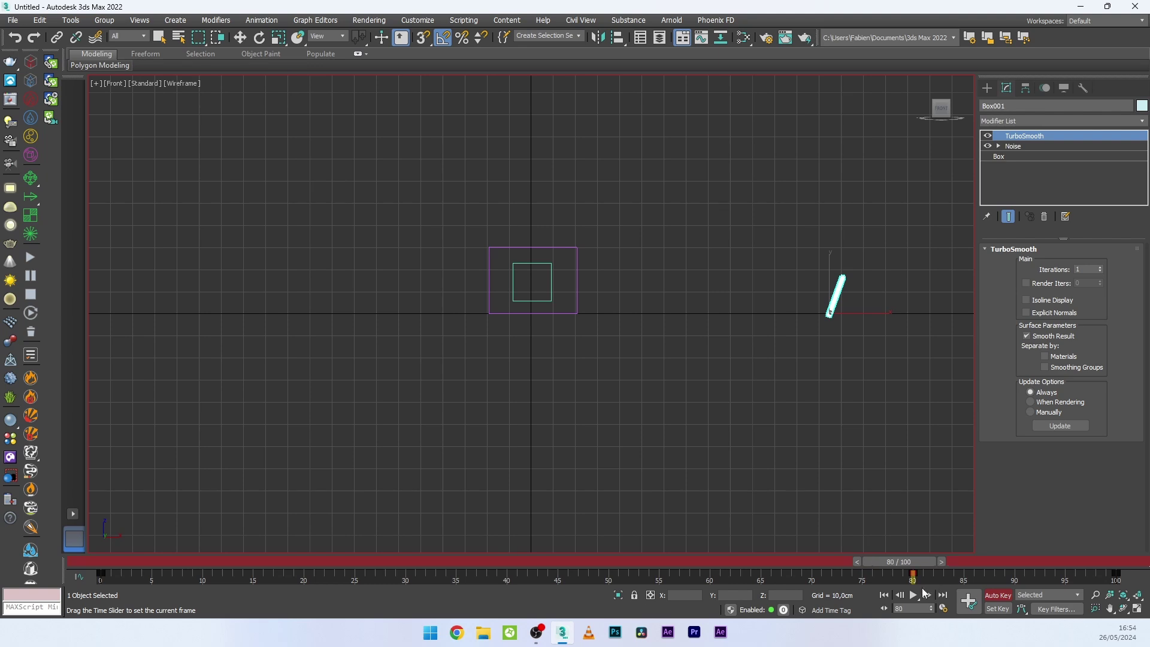
{"action": "key", "text": "w"}
{"action": "scroll", "coordinate": [851, 305], "scroll_direction": "up", "scroll_amount": 2}
{"action": "scroll", "coordinate": [850, 306], "scroll_direction": "up", "scroll_amount": 1}
{"action": "right_click", "coordinate": [826, 280]}
{"action": "left_click", "coordinate": [837, 295]}
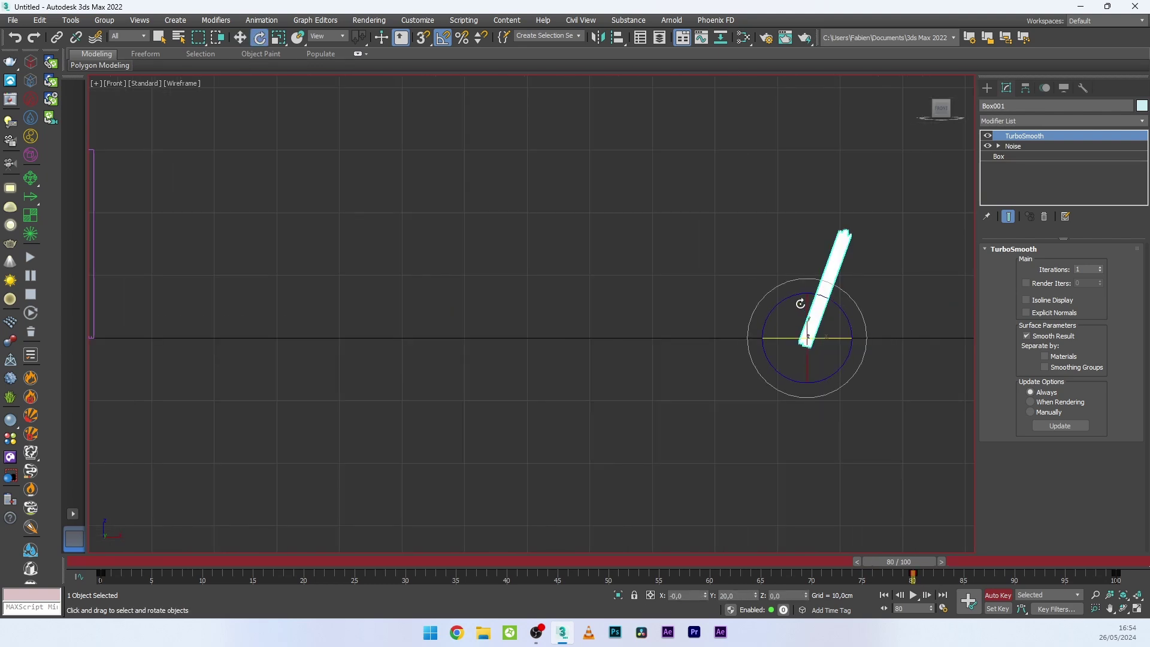
{"action": "left_click_drag", "start_coordinate": [832, 297], "coordinate": [850, 333]}
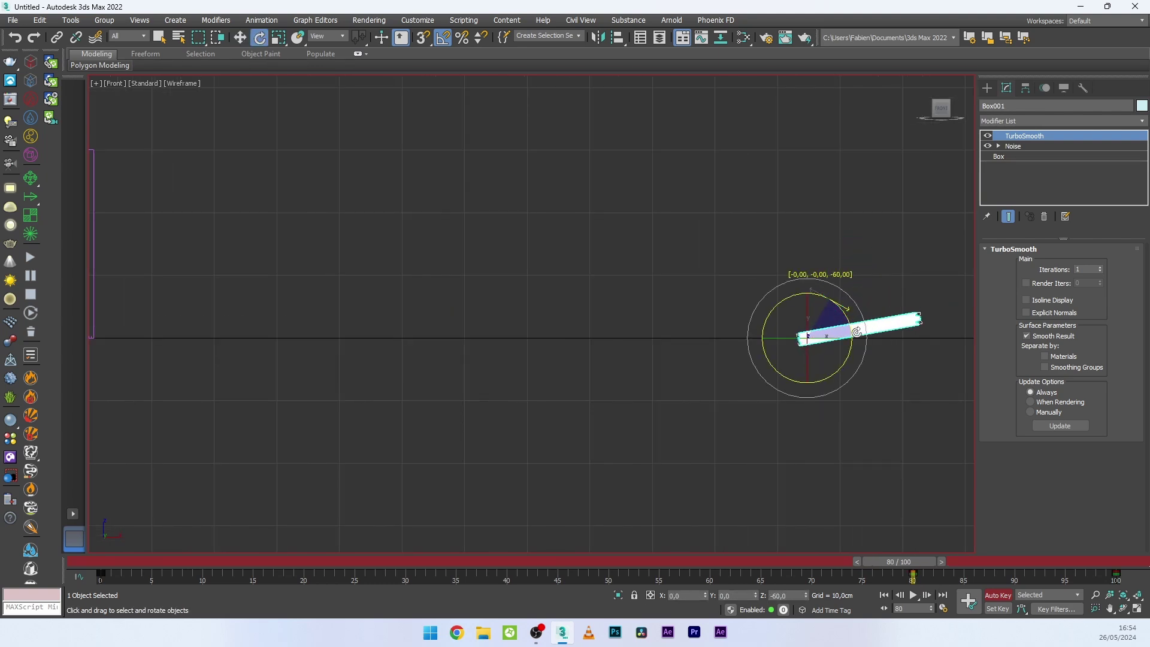
Return the animation to frame 0 and turn off Auto Key
{"action": "scroll", "coordinate": [854, 334], "scroll_direction": "down", "scroll_amount": 1}
{"action": "middle_click_drag", "start_coordinate": [834, 501], "coordinate": [910, 458]}
{"action": "left_click_drag", "start_coordinate": [906, 562], "coordinate": [103, 506]}
{"action": "key", "text": "e"}
{"action": "middle_click_drag", "start_coordinate": [236, 330], "coordinate": [444, 383]}
{"action": "scroll", "coordinate": [383, 317], "scroll_direction": "up", "scroll_amount": 5}
{"action": "left_click", "coordinate": [1001, 597]}
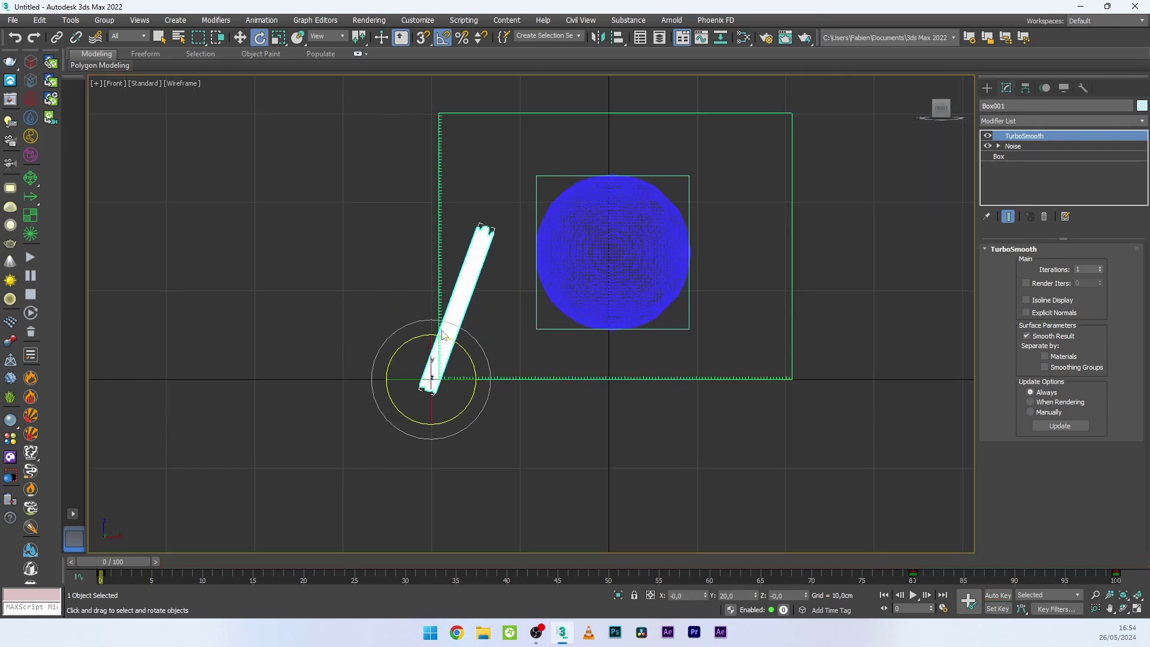
Raise the tilted box vertically to a Z position of about 3.8 cm at frame 0
{"action": "right_click", "coordinate": [441, 329]}
{"action": "left_click", "coordinate": [455, 340]}
{"action": "scroll", "coordinate": [445, 348], "scroll_direction": "up", "scroll_amount": 5}
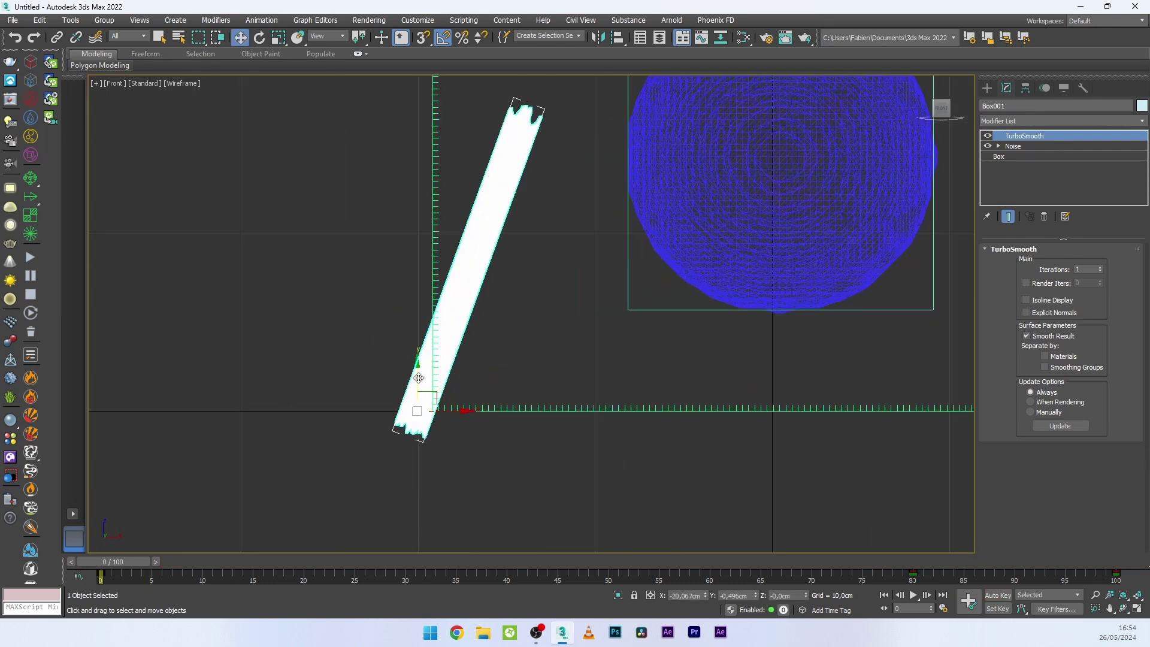
{"action": "left_click_drag", "start_coordinate": [418, 377], "coordinate": [418, 310]}
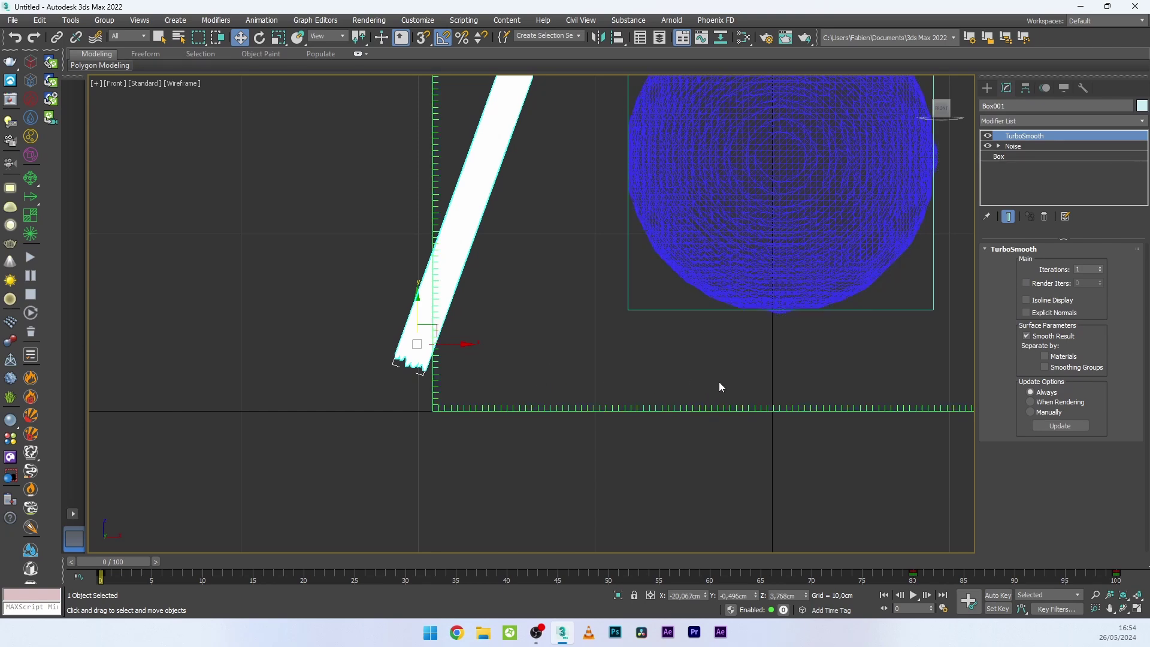
In the box's object properties, enable Display as Box and disable Renderable
{"action": "scroll", "coordinate": [742, 386], "scroll_direction": "down", "scroll_amount": 5}
{"action": "middle_click_drag", "start_coordinate": [743, 386], "coordinate": [638, 415]}
{"action": "key", "text": "p"}
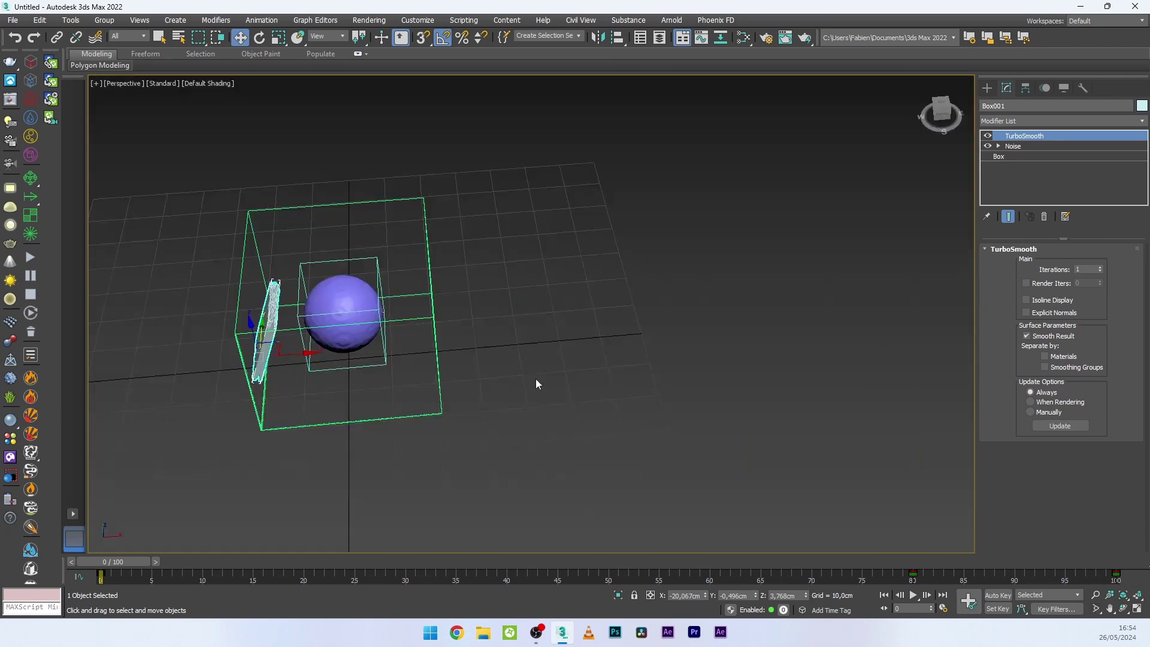
{"action": "middle_click_drag", "start_coordinate": [387, 347], "coordinate": [482, 353]}
{"action": "scroll", "coordinate": [482, 352], "scroll_direction": "up", "scroll_amount": 5}
{"action": "right_click", "coordinate": [479, 311]}
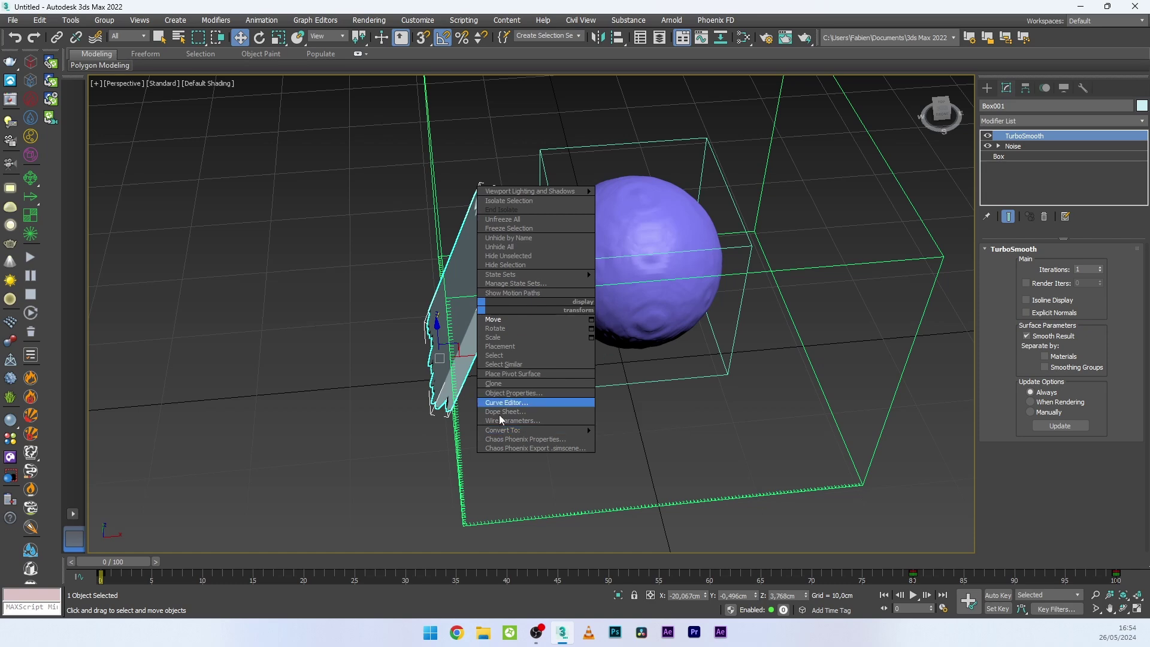
{"action": "left_click", "coordinate": [502, 394]}
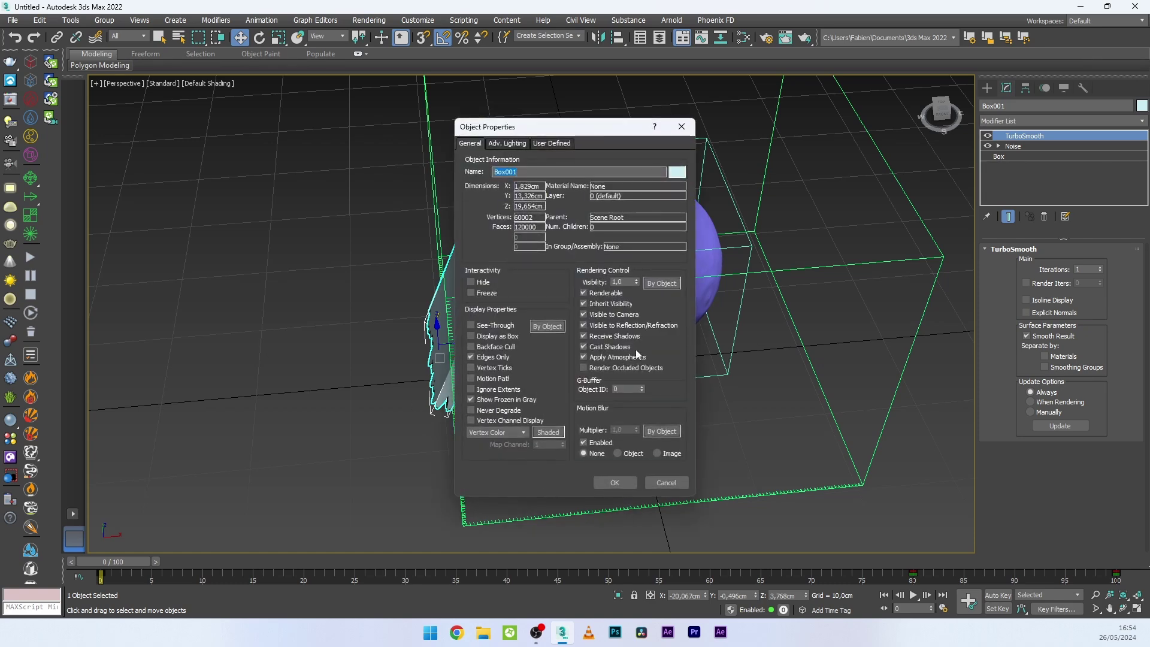
{"action": "left_click", "coordinate": [471, 336]}
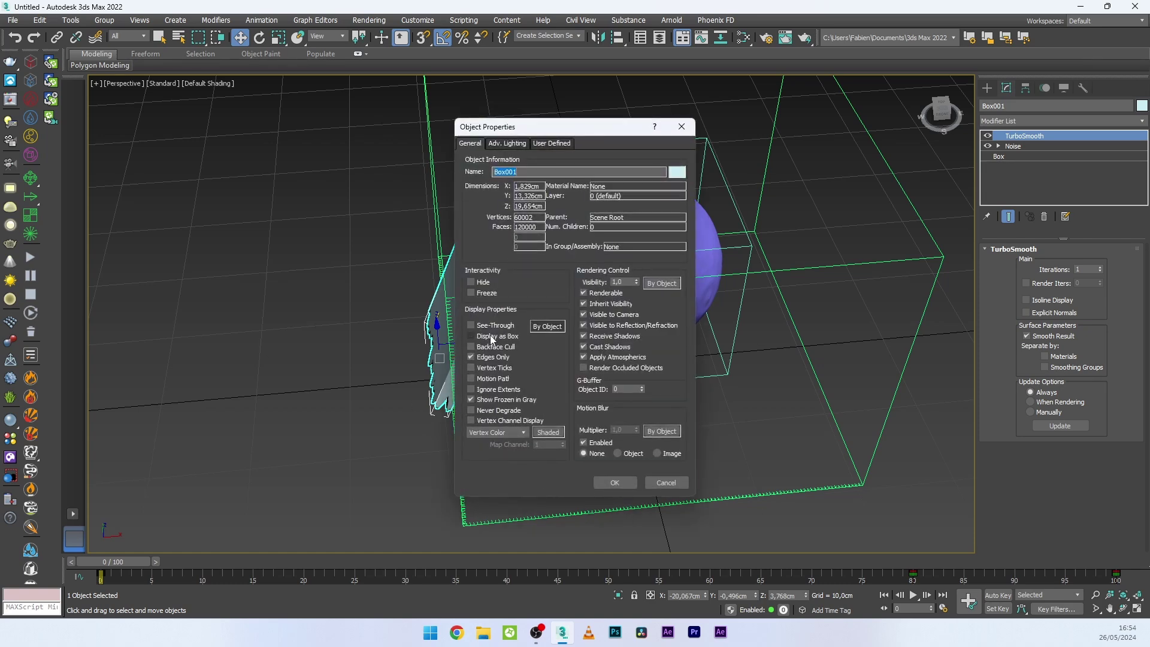
{"action": "left_click", "coordinate": [607, 293]}
{"action": "left_click", "coordinate": [583, 293]}
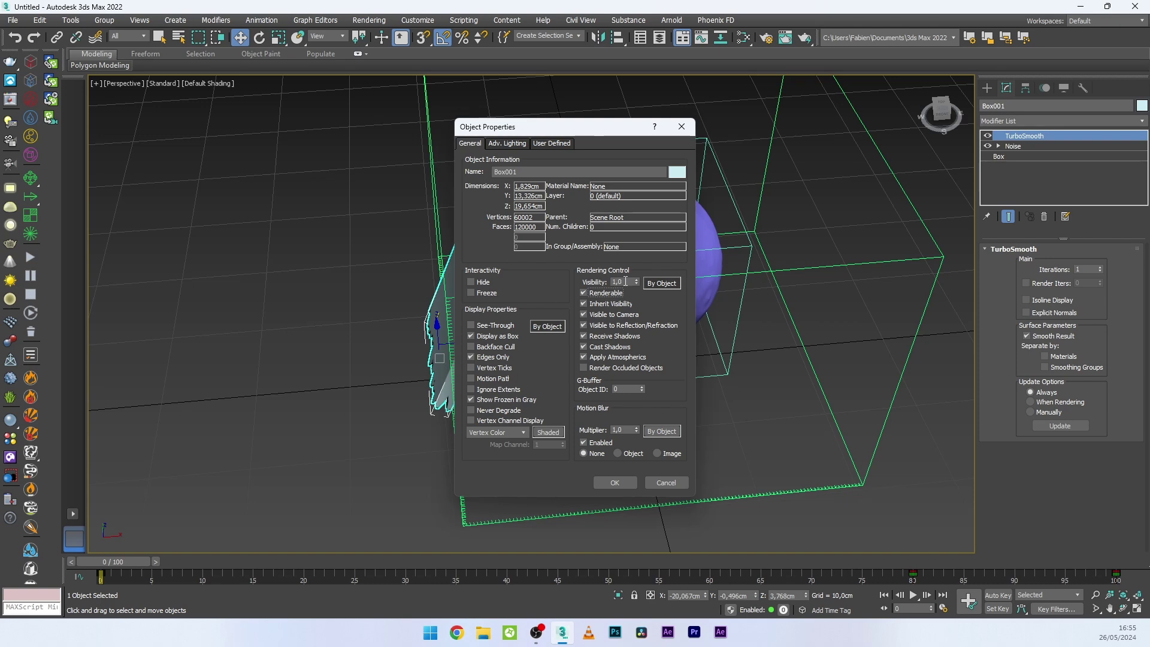
{"action": "left_click", "coordinate": [606, 293]}
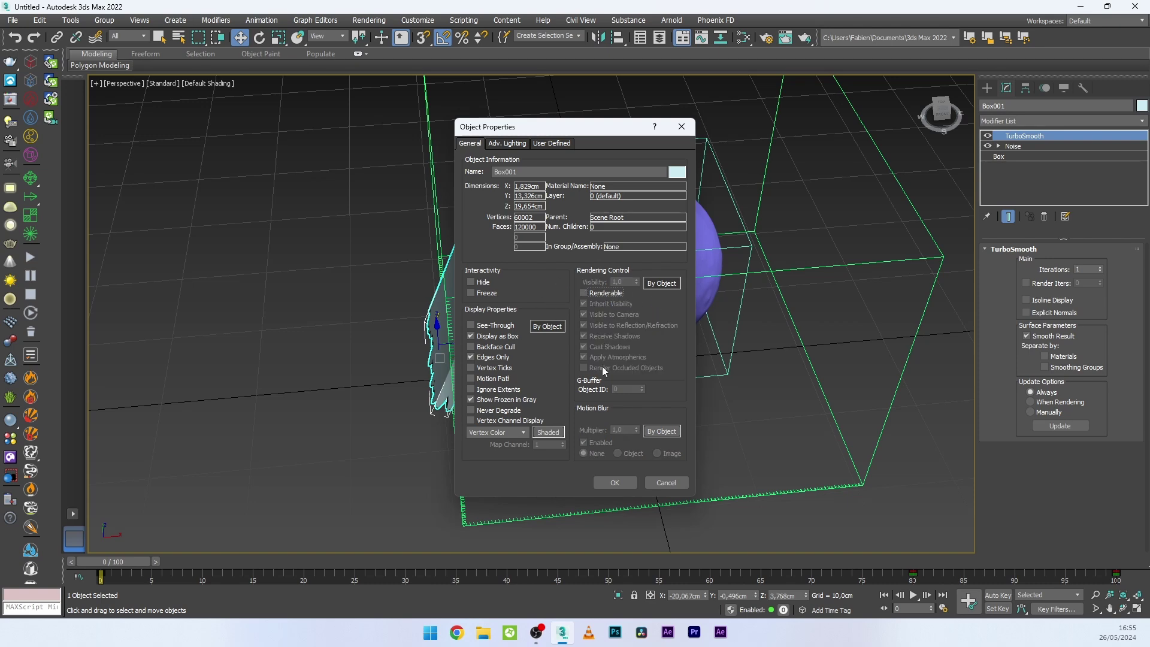
{"action": "left_click", "coordinate": [617, 484]}
Deselect the box and start the liquid simulation with the animated box
{"action": "scroll", "coordinate": [607, 413], "scroll_direction": "down", "scroll_amount": 3}
{"action": "left_click", "coordinate": [599, 434]}
{"action": "middle_click_drag", "start_coordinate": [599, 434], "coordinate": [510, 466], "text": "alt"}
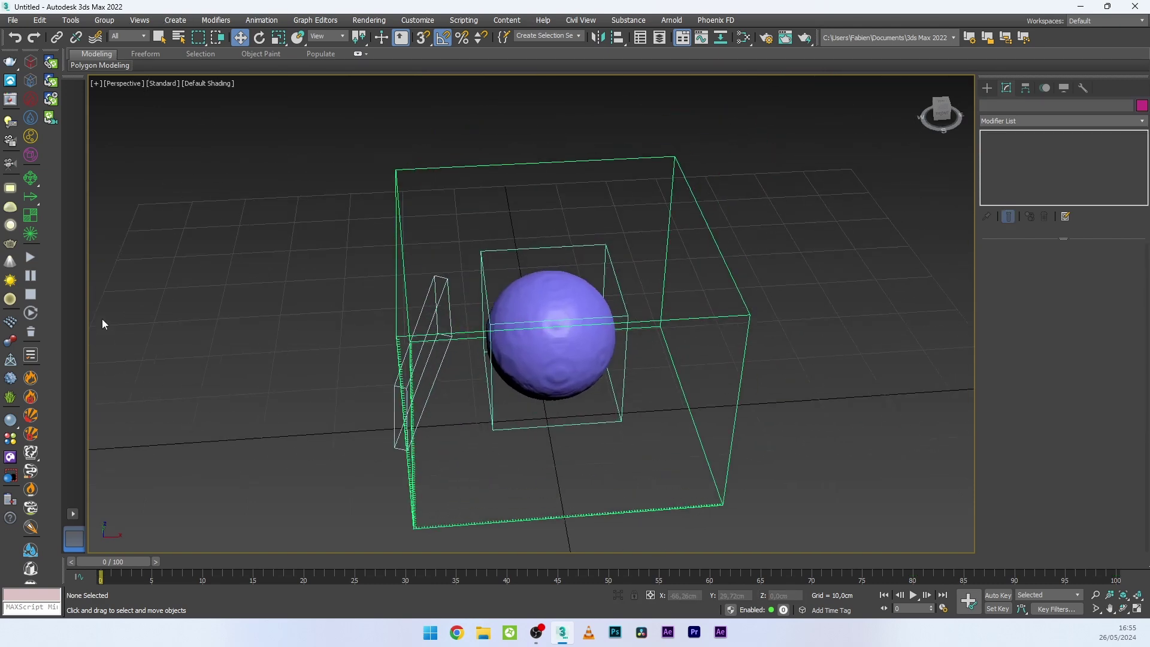
{"action": "left_click", "coordinate": [31, 257]}
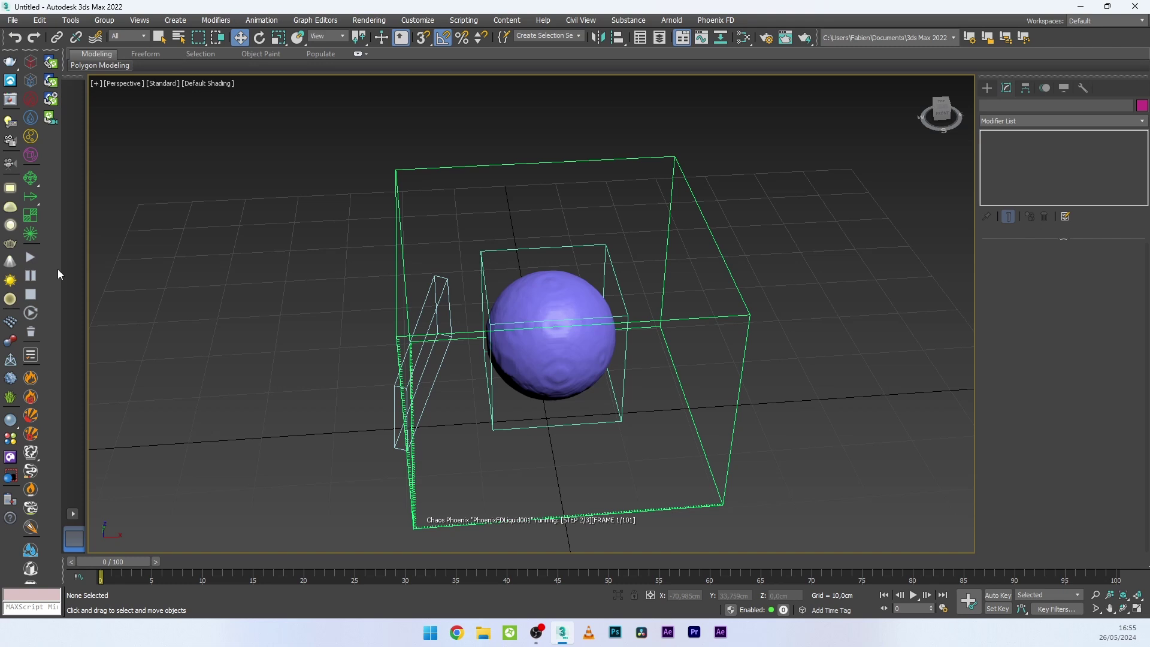
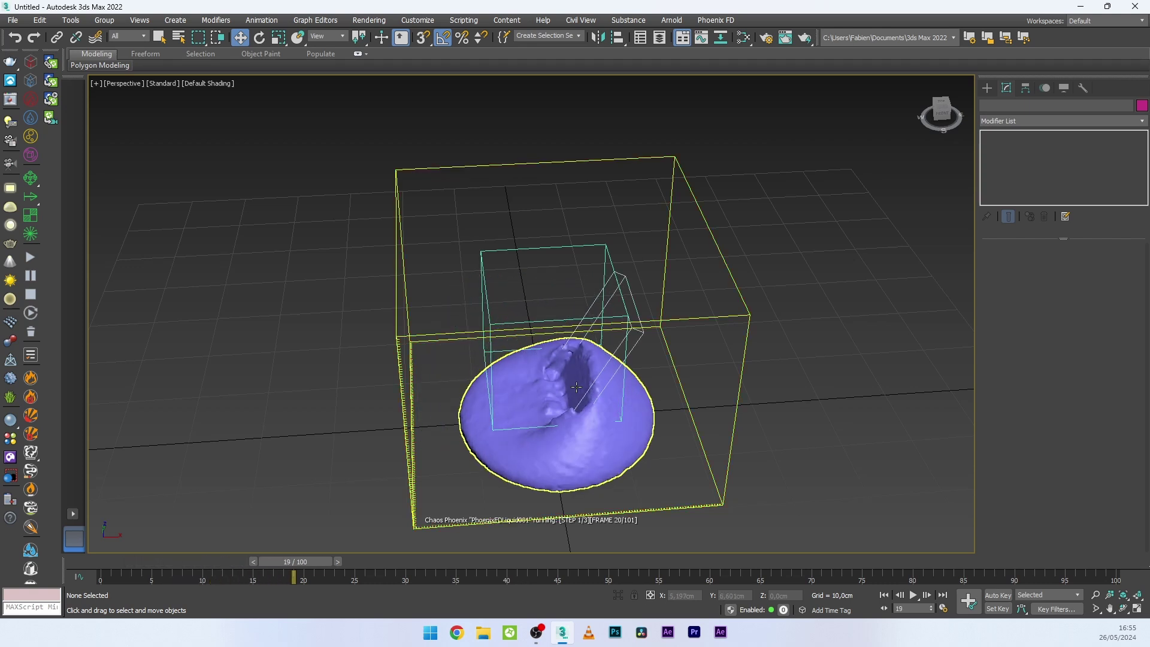
Examine how the liquid breaks up behind the moving box during the simulation, and stop the simulation around frame 50
{"action": "middle_click_drag", "start_coordinate": [501, 234], "coordinate": [586, 339], "text": "alt"}
{"action": "scroll", "coordinate": [586, 339], "scroll_direction": "down", "scroll_amount": 3}
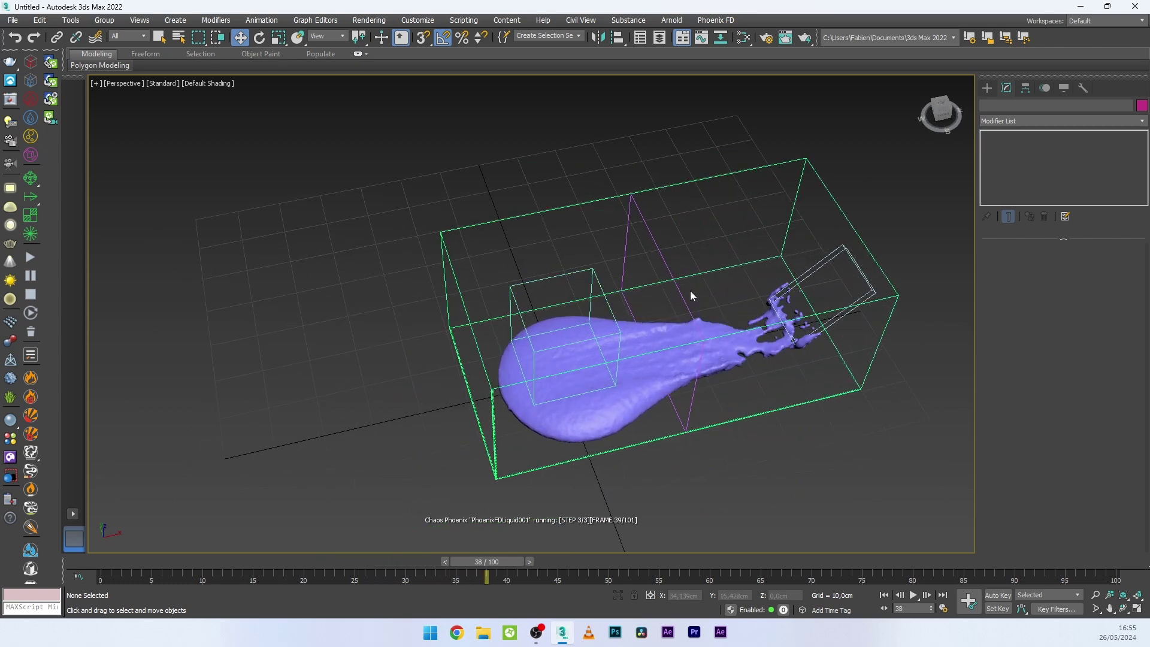
{"action": "middle_click_drag", "start_coordinate": [690, 290], "coordinate": [635, 316], "text": "alt"}
{"action": "middle_click_drag", "start_coordinate": [473, 363], "coordinate": [458, 266]}
{"action": "middle_click_drag", "start_coordinate": [459, 267], "coordinate": [452, 303], "text": "alt"}
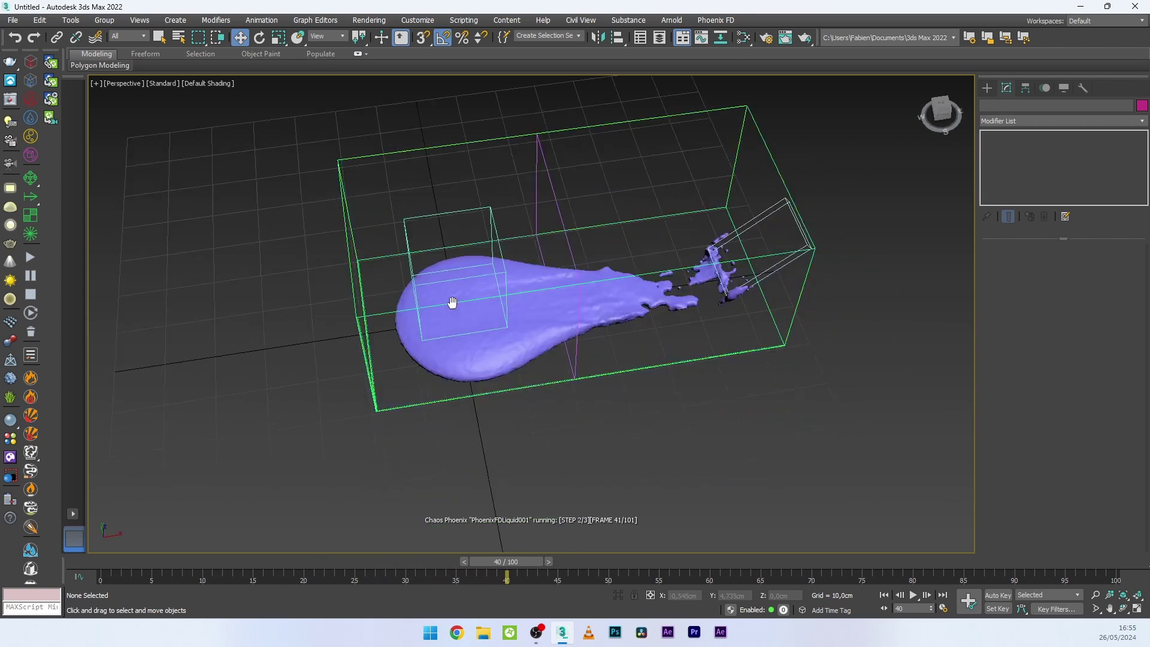
{"action": "scroll", "coordinate": [452, 308], "scroll_direction": "up", "scroll_amount": 3}
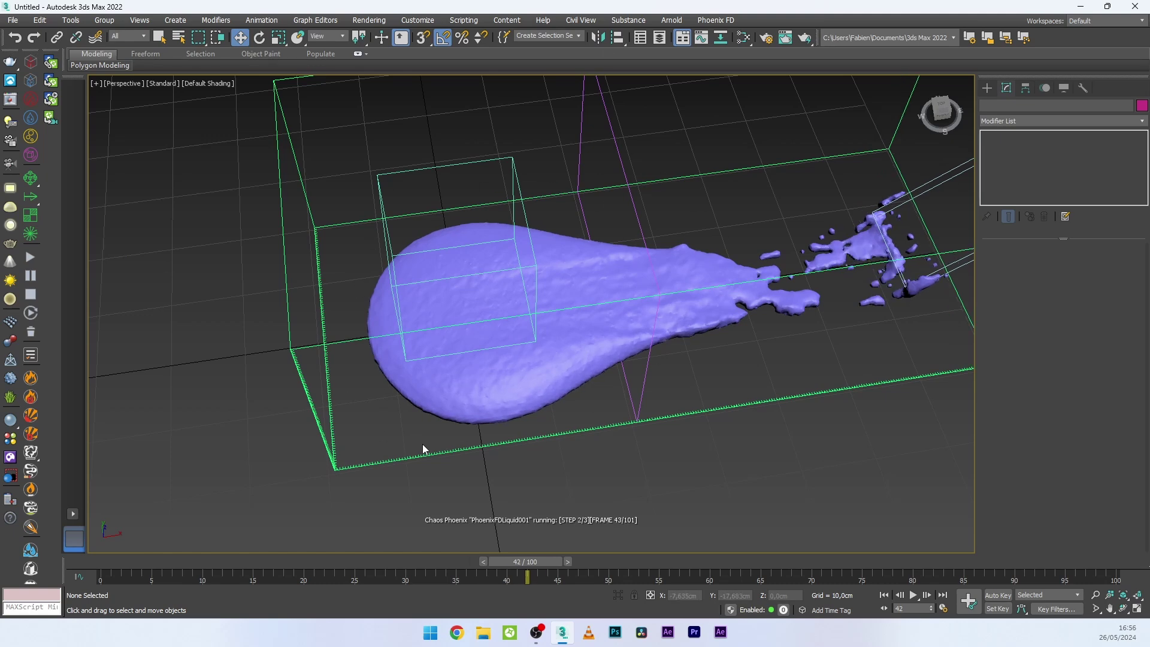
{"action": "scroll", "coordinate": [372, 396], "scroll_direction": "down", "scroll_amount": 4}
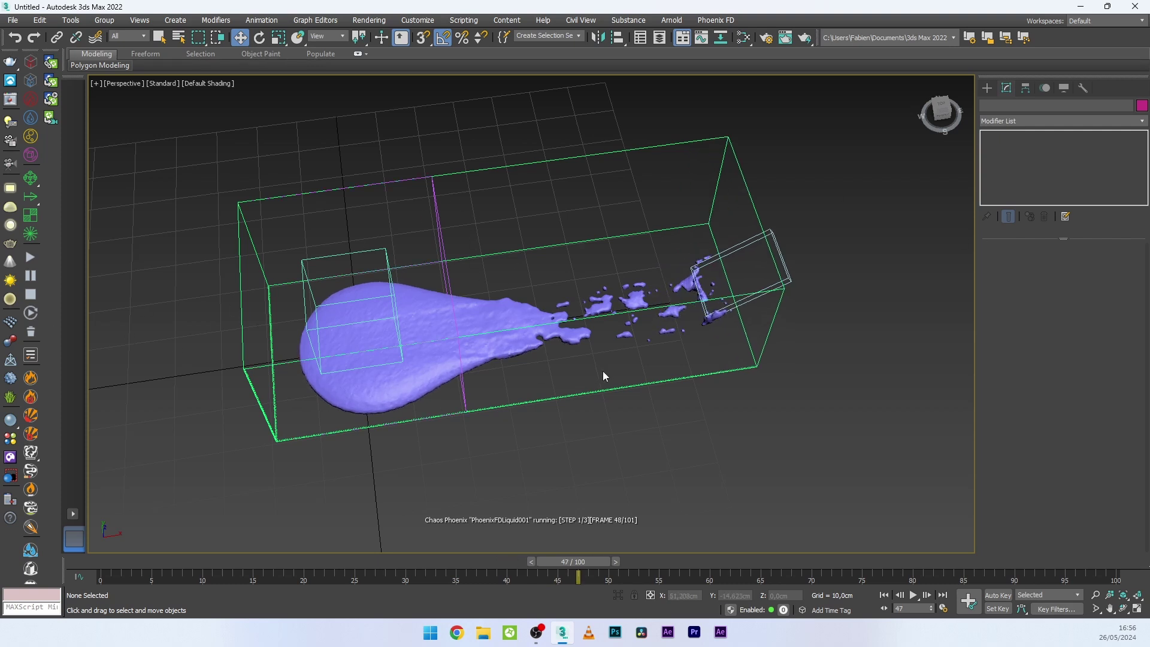
{"action": "left_click", "coordinate": [30, 296]}
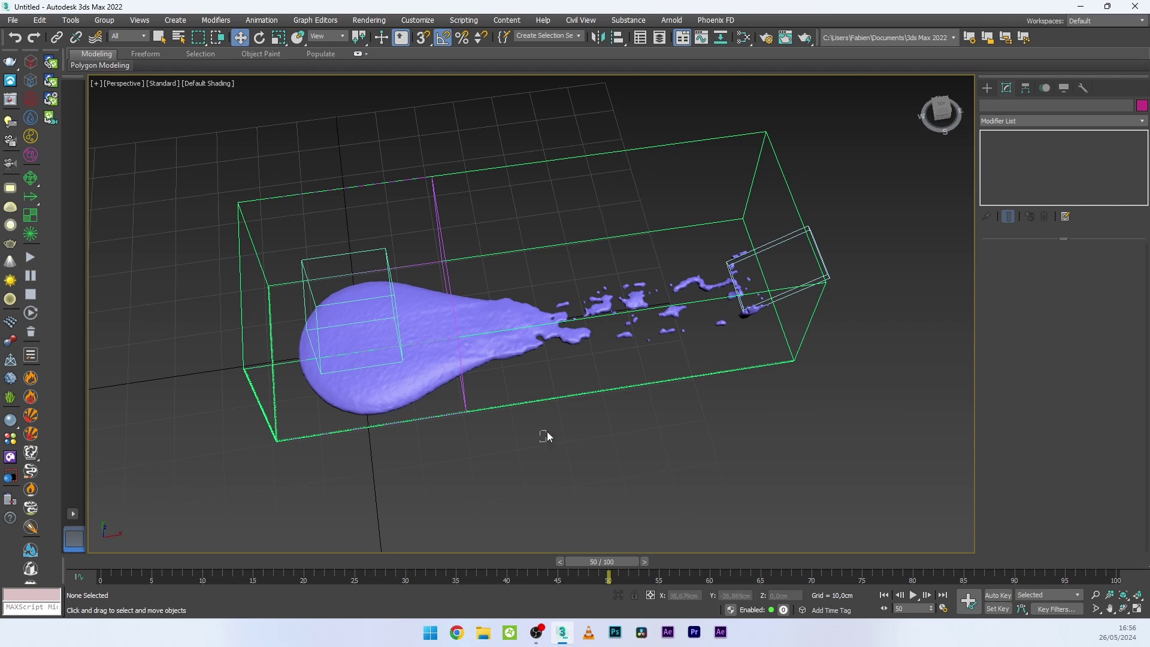
Select the liquid simulator, return the timeline to frame 1 and delete the cached simulation
{"action": "middle_click_drag", "start_coordinate": [548, 432], "coordinate": [434, 386], "text": "alt"}
{"action": "left_click", "coordinate": [433, 386]}
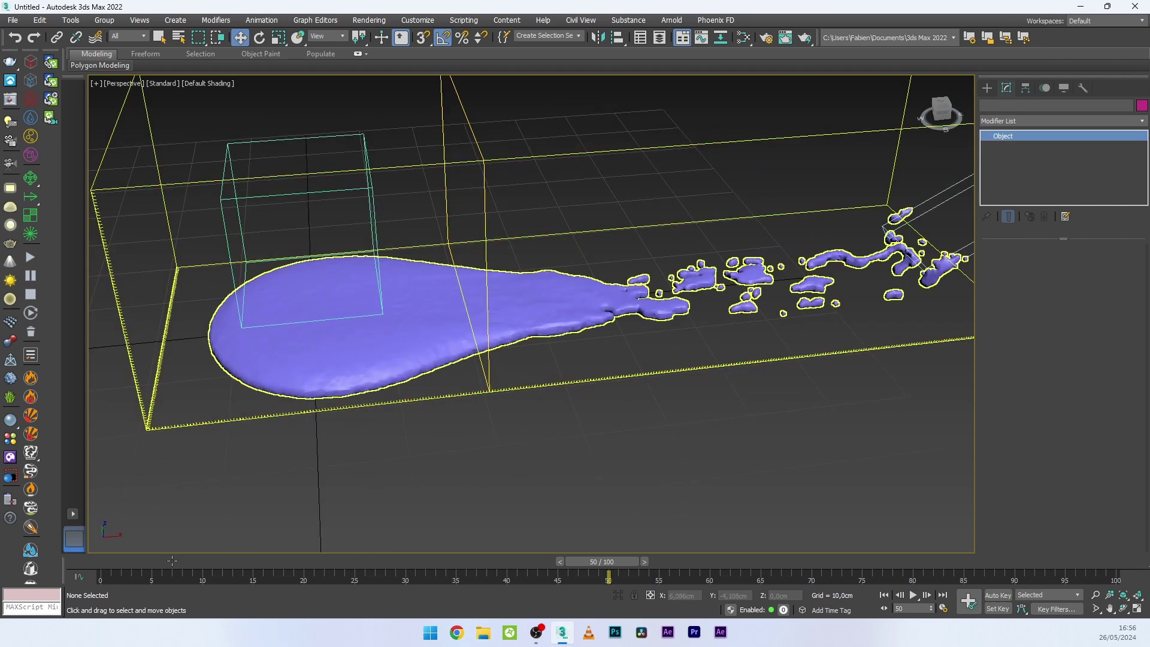
{"action": "left_click_drag", "start_coordinate": [173, 561], "coordinate": [126, 564]}
{"action": "key", "text": "w"}
{"action": "key", "text": "z"}
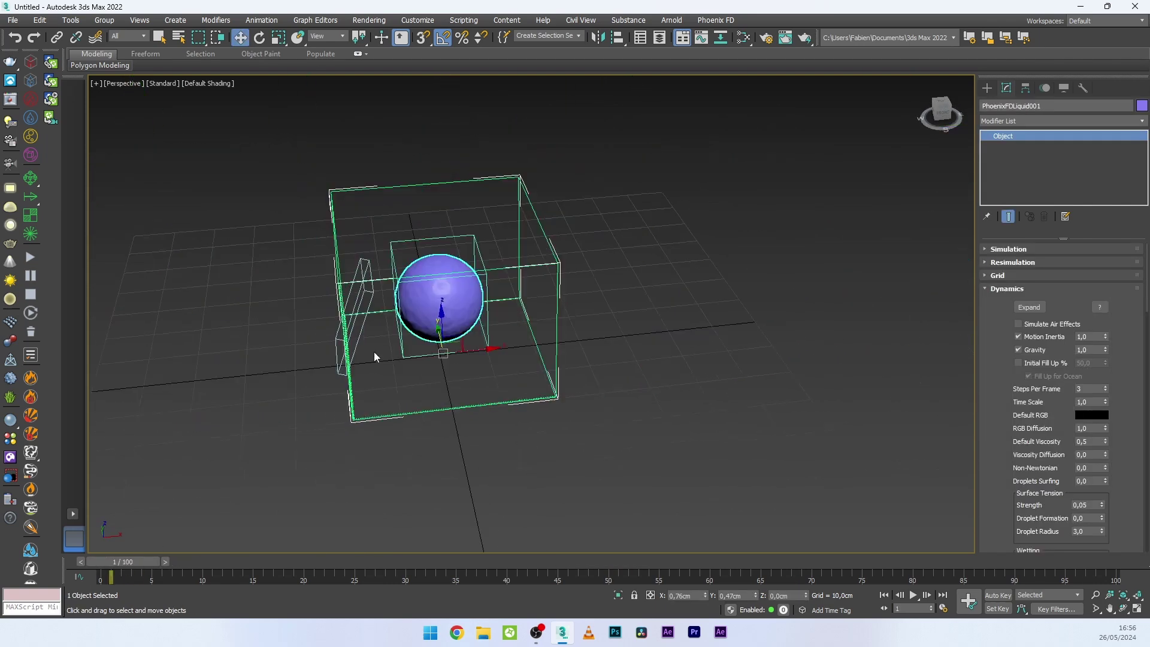
{"action": "left_click", "coordinate": [30, 332]}
{"action": "left_click", "coordinate": [673, 352]}
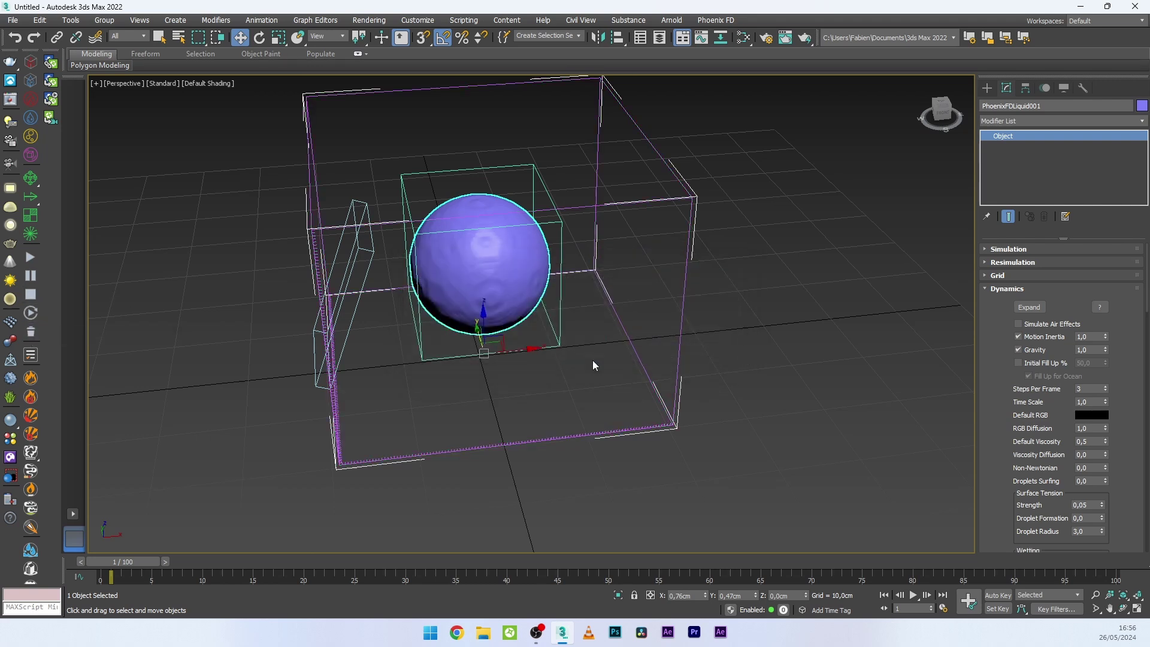
Turn on Auto Key at frame 10 and keyframe the liquid simulator's Time Scale to 0.1 at frame 11
{"action": "left_click", "coordinate": [342, 319]}
{"action": "left_click_drag", "start_coordinate": [131, 562], "coordinate": [209, 515]}
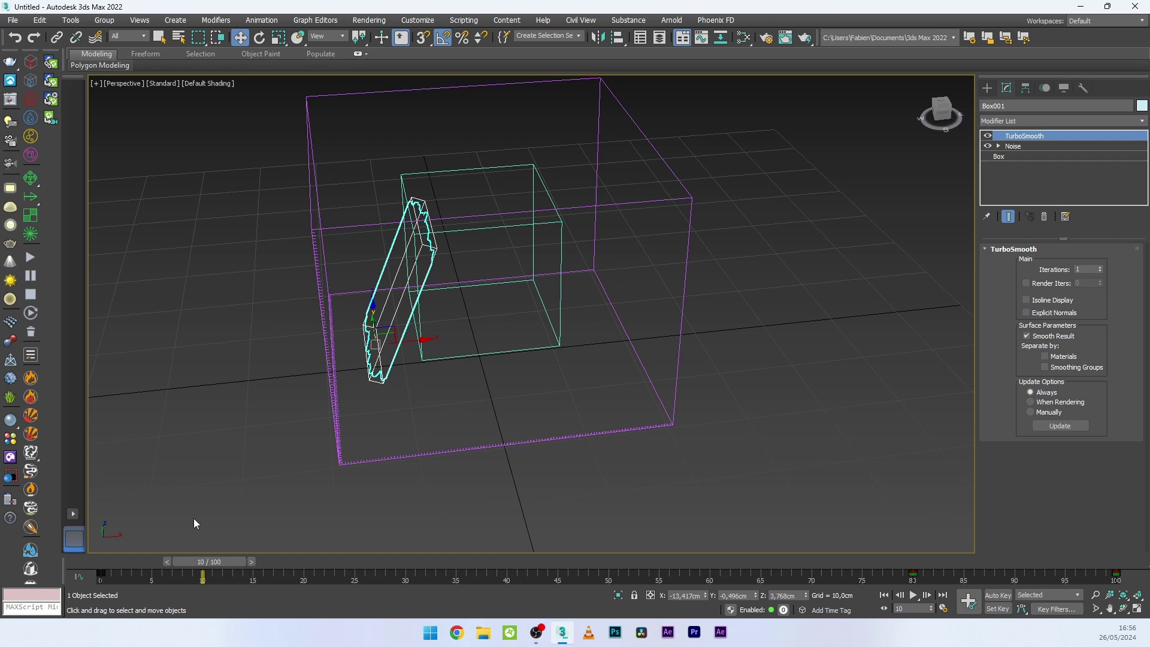
{"action": "key", "text": "n"}
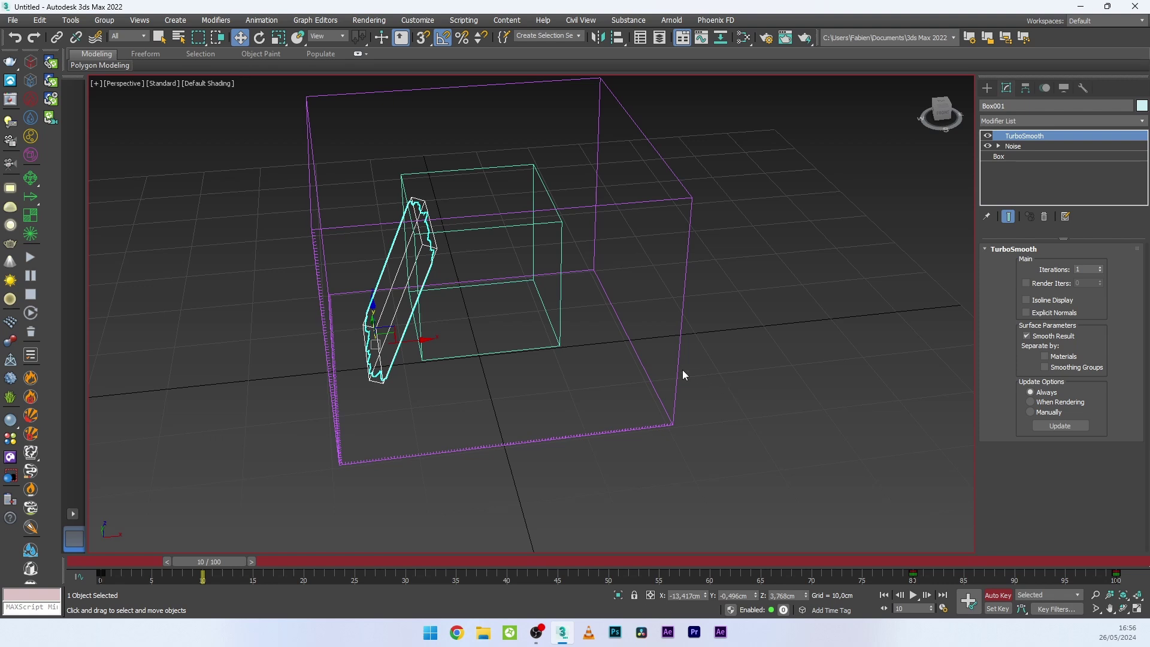
{"action": "left_click", "coordinate": [643, 350]}
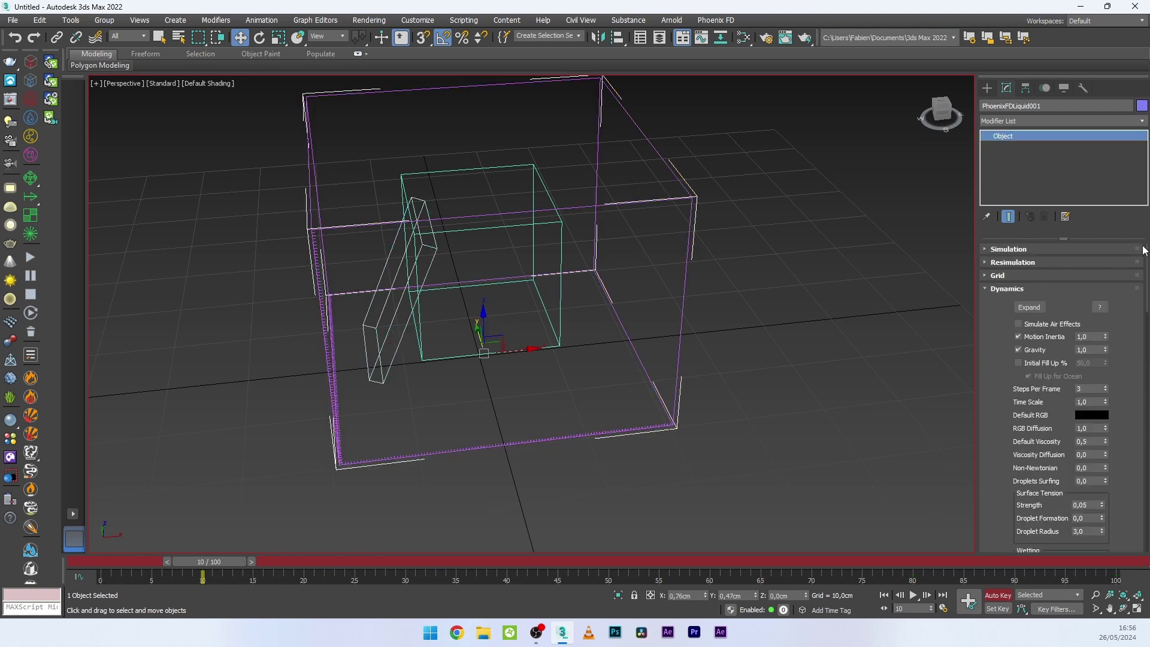
{"action": "scroll", "coordinate": [985, 407], "scroll_direction": "down", "scroll_amount": 3}
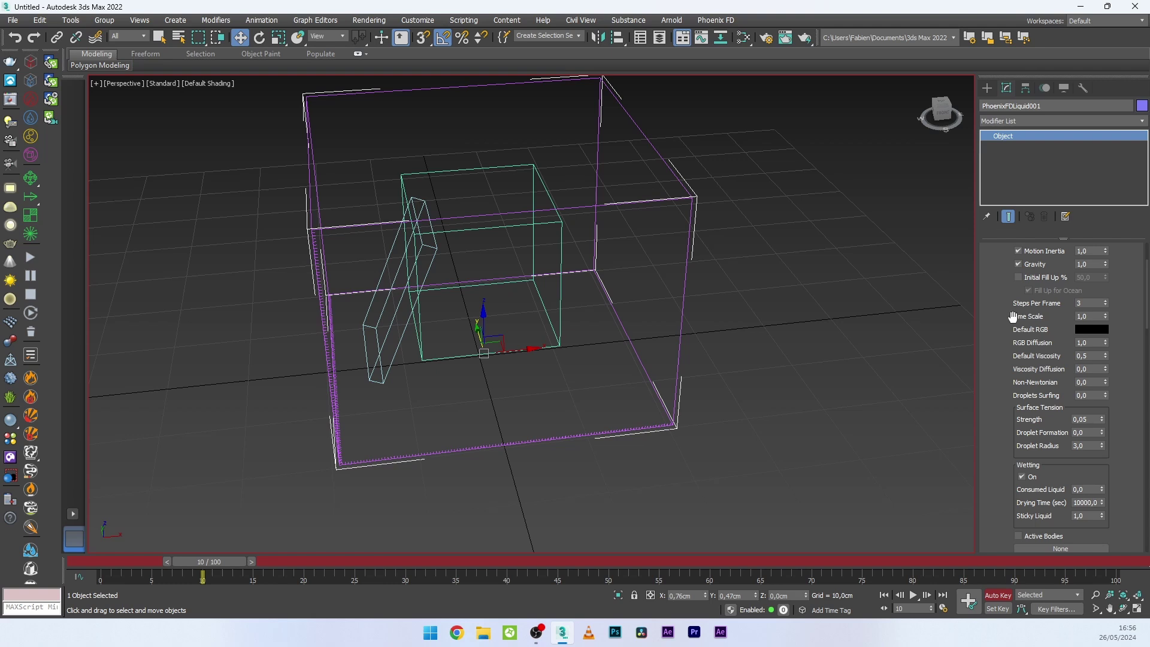
{"action": "left_click", "coordinate": [1091, 316]}
{"action": "left_click", "coordinate": [967, 602]}
{"action": "left_click", "coordinate": [253, 562]}
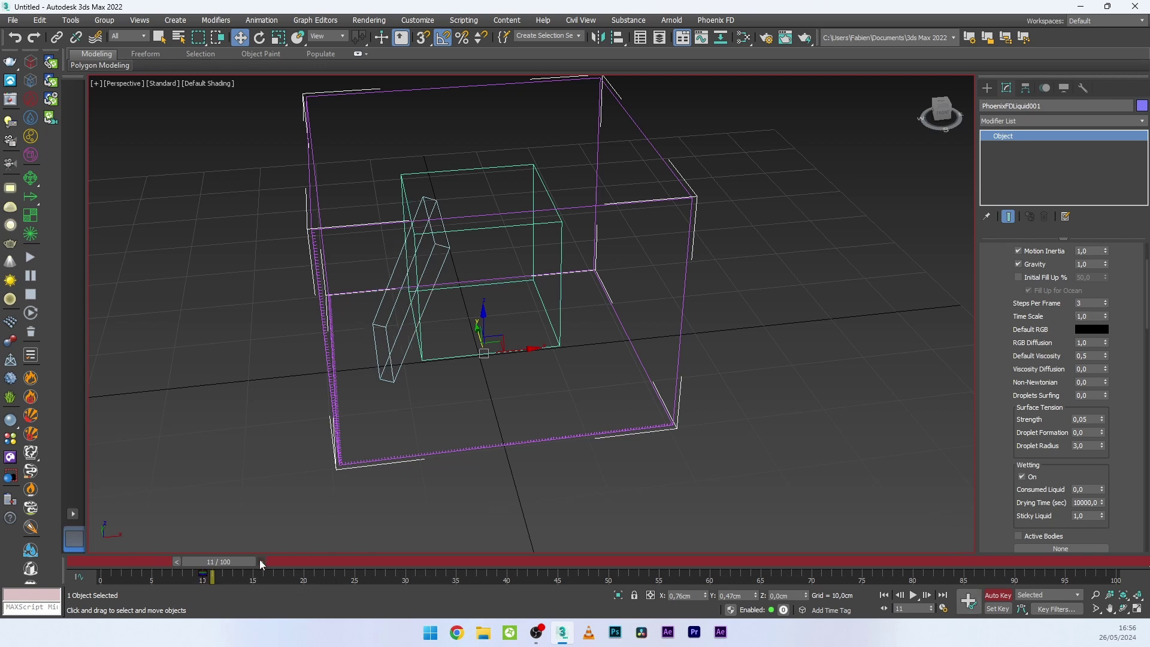
{"action": "double_click", "coordinate": [1086, 316]}
{"action": "key", "text": "Return"}
Move the Time Scale key from frame 0 to frame 10 and check the value at frames 10 and 11
{"action": "left_click_drag", "start_coordinate": [224, 560], "coordinate": [215, 565]}
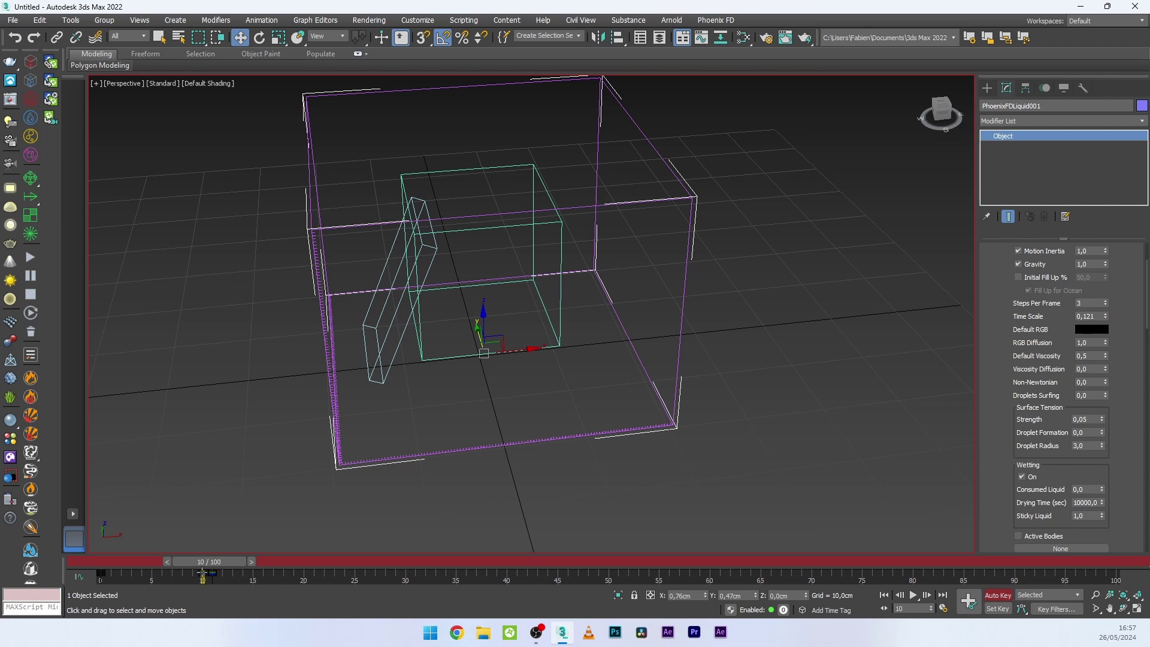
{"action": "left_click_drag", "start_coordinate": [99, 573], "coordinate": [204, 574]}
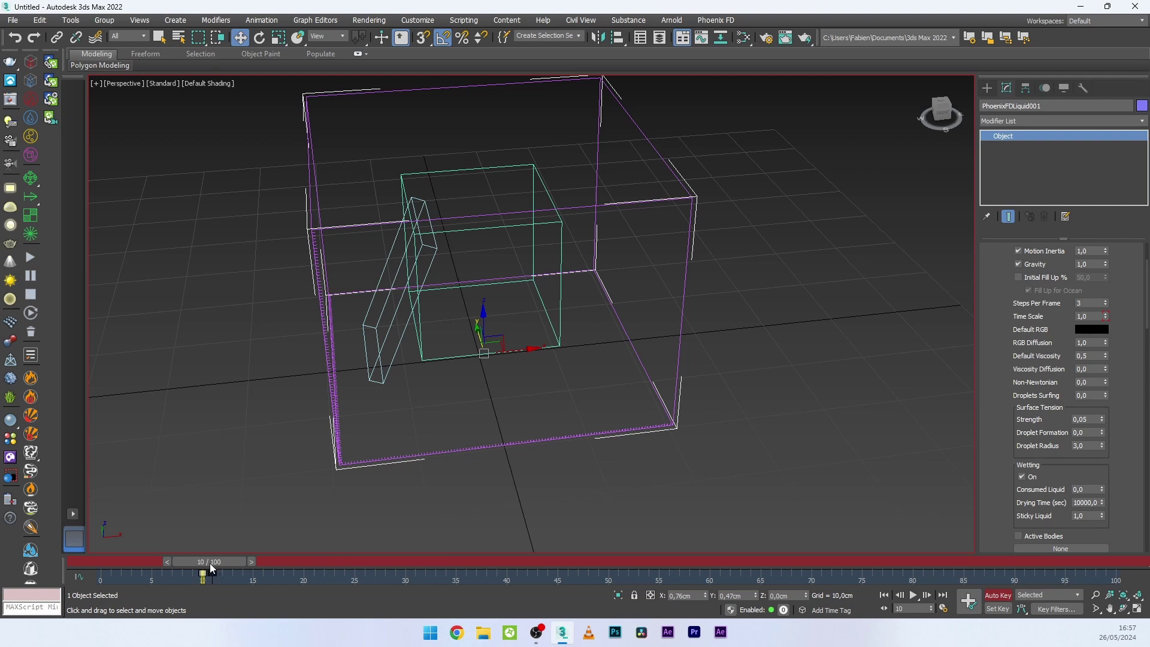
{"action": "left_click_drag", "start_coordinate": [210, 564], "coordinate": [220, 562]}
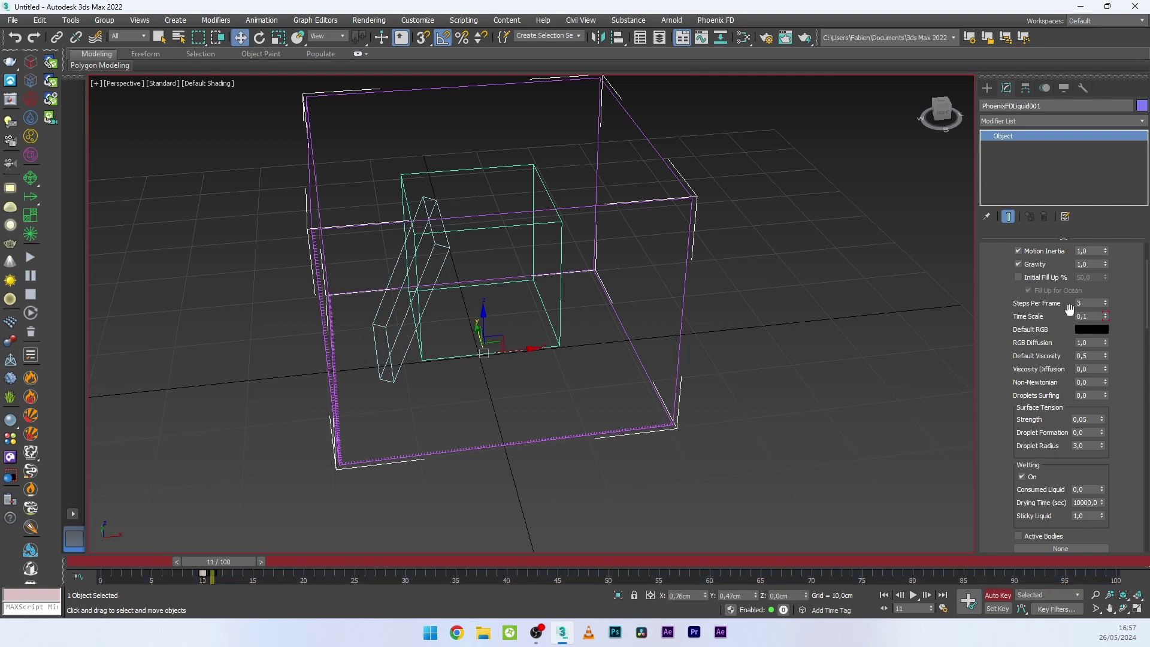
Return to frame 0, turn off Auto Key and start the simulation with the animated Time Scale
{"action": "left_click_drag", "start_coordinate": [221, 562], "coordinate": [76, 578]}
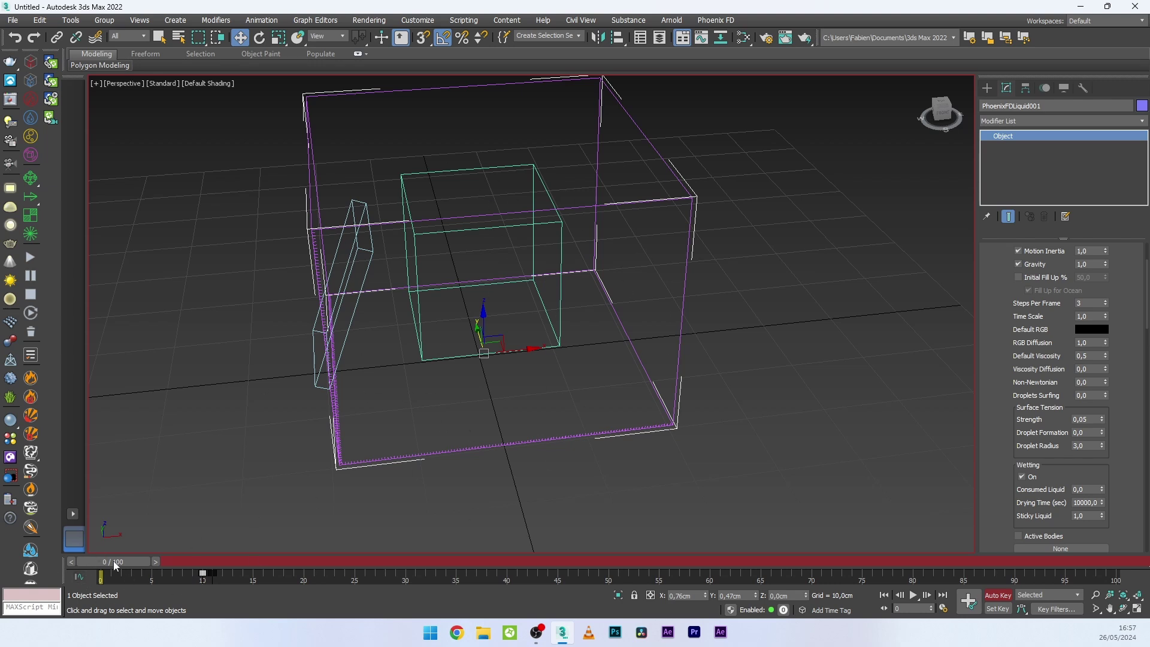
{"action": "mouse_move", "coordinate": [113, 561]}
{"action": "left_mouse_down"}
{"action": "mouse_move", "coordinate": [87, 558]}
{"action": "mouse_move", "coordinate": [217, 579]}
{"action": "mouse_move", "coordinate": [125, 562]}
{"action": "left_mouse_up"}
{"action": "left_click", "coordinate": [988, 596]}
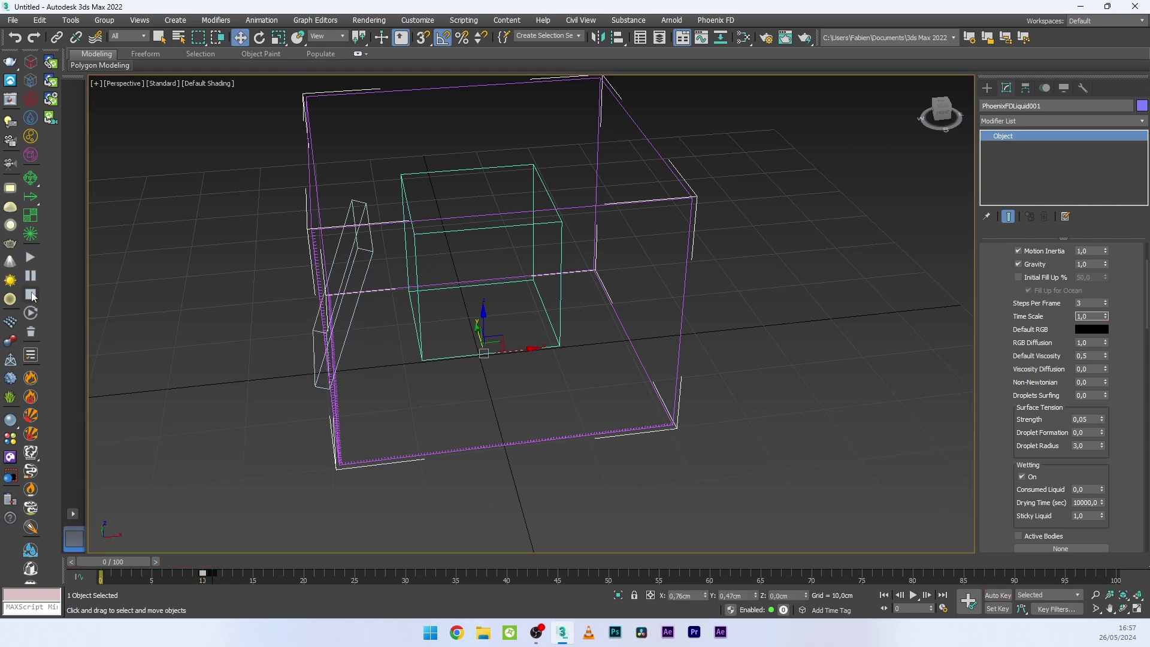
{"action": "left_click", "coordinate": [33, 258]}
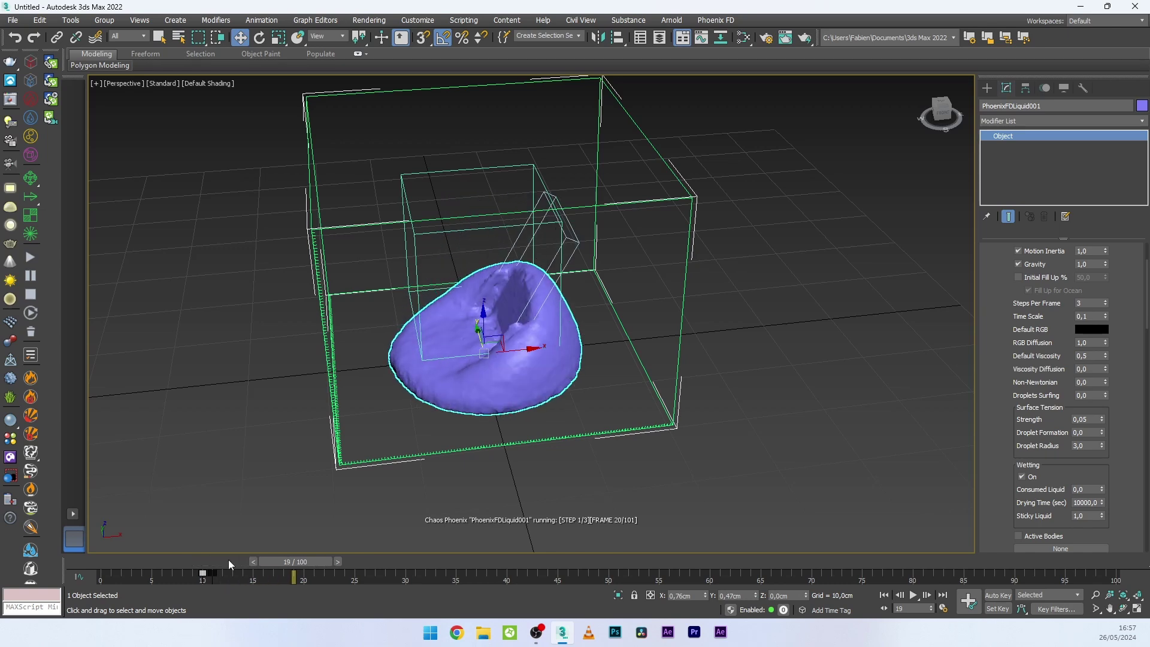
Examine the shape of the slowed-down smear during the simulation, stopping it around frame 58
{"action": "scroll", "coordinate": [557, 331], "scroll_direction": "down", "scroll_amount": 3}
{"action": "middle_click_drag", "start_coordinate": [557, 330], "coordinate": [577, 314], "text": "alt"}
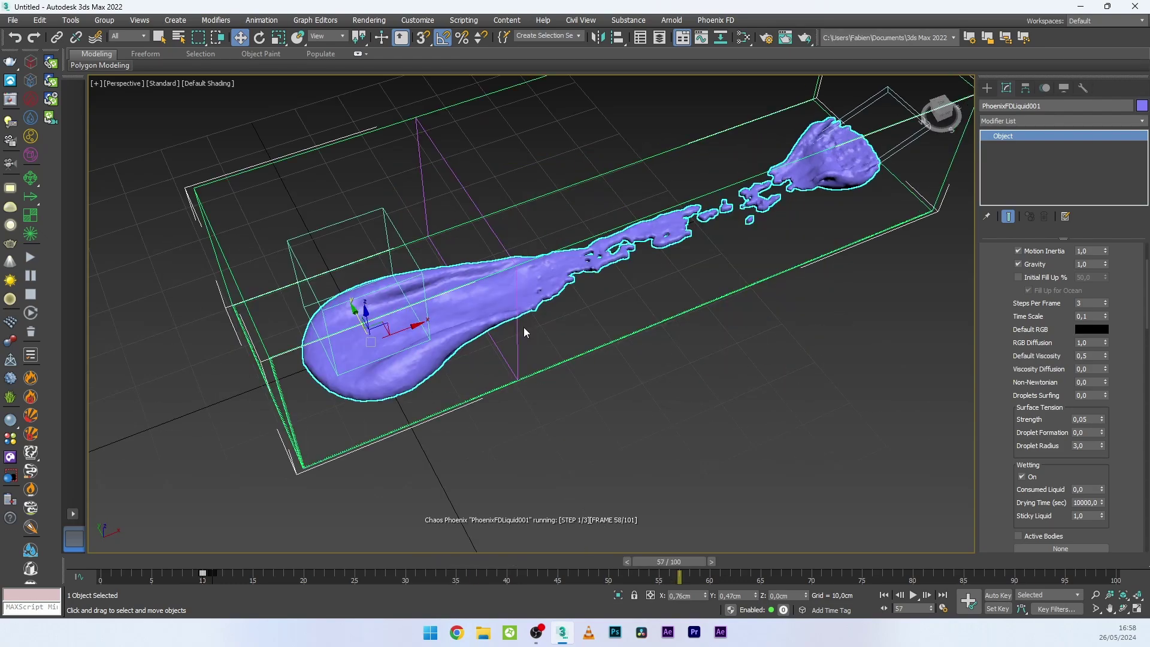
{"action": "scroll", "coordinate": [319, 137], "scroll_direction": "down", "scroll_amount": 3}
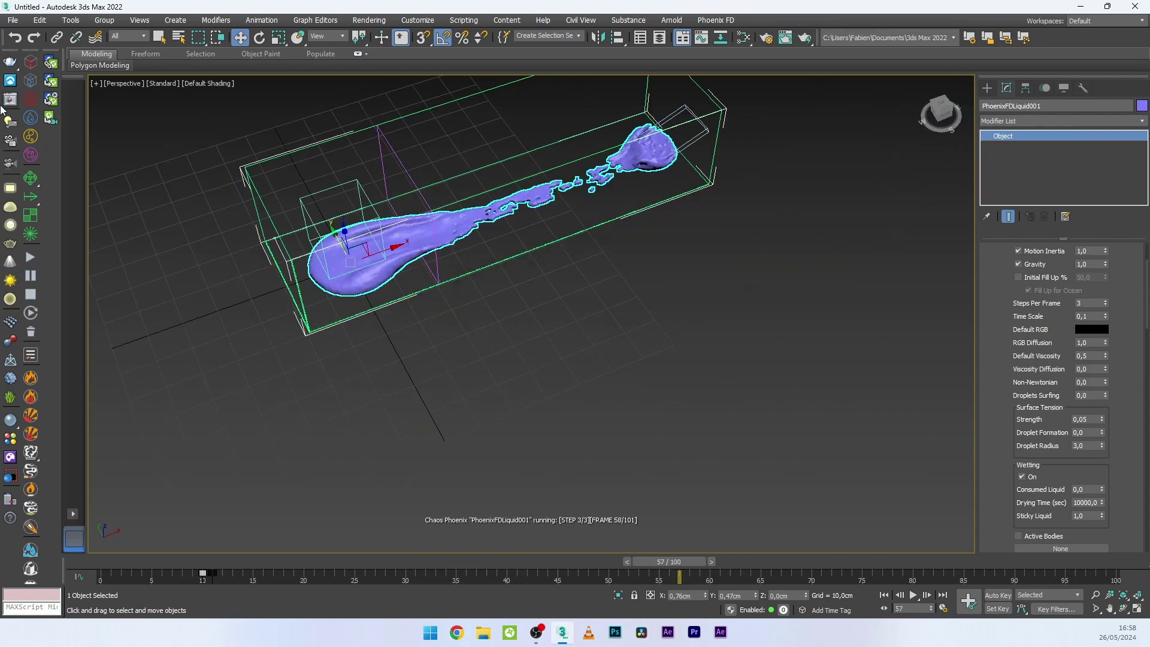
{"action": "left_click", "coordinate": [33, 290]}
{"action": "middle_click_drag", "start_coordinate": [554, 197], "coordinate": [629, 277]}
{"action": "scroll", "coordinate": [629, 277], "scroll_direction": "up", "scroll_amount": 3}
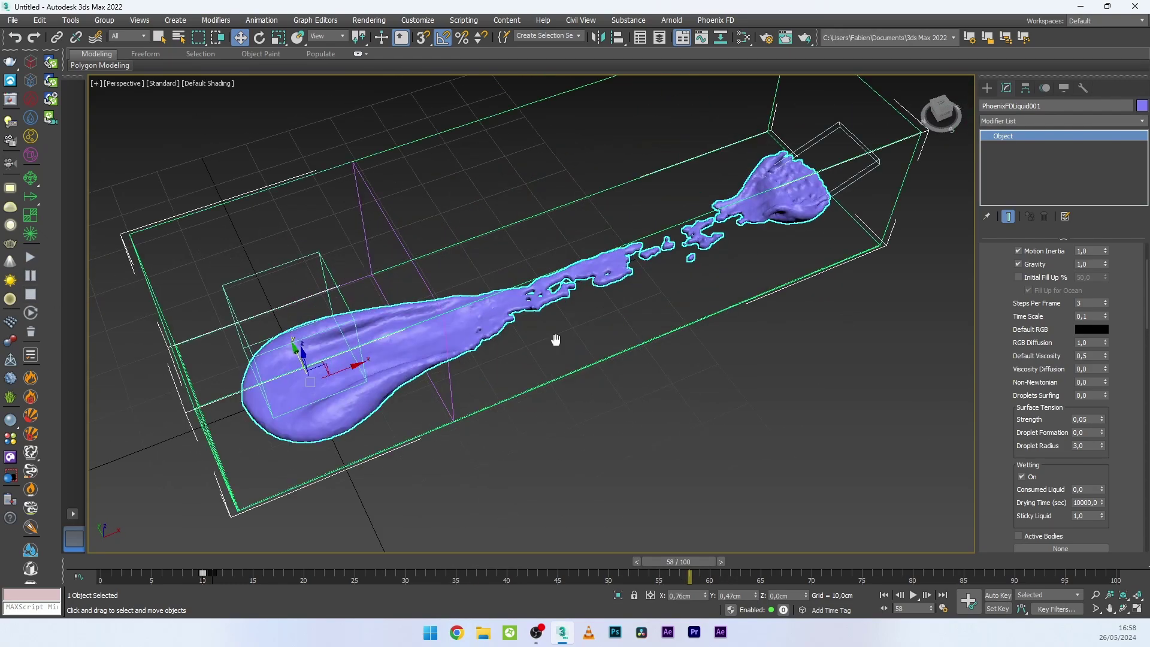
{"action": "middle_click_drag", "start_coordinate": [555, 340], "coordinate": [544, 326]}
{"action": "middle_click_drag", "start_coordinate": [544, 326], "coordinate": [544, 319], "text": "alt"}
{"action": "scroll", "coordinate": [544, 318], "scroll_direction": "down", "scroll_amount": 1}
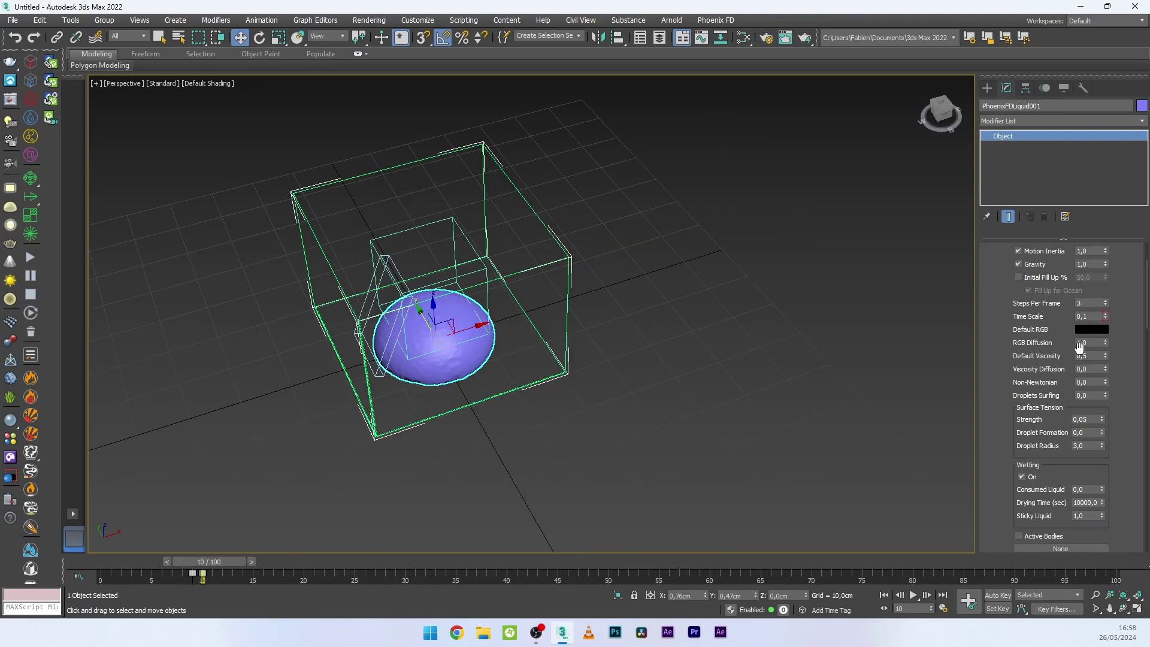
Set the liquid simulator's Default Viscosity to 0.7
{"action": "left_click", "coordinate": [1088, 354]}
{"action": "key", "text": "BackSpace"}
{"action": "left_click_drag", "start_coordinate": [994, 507], "coordinate": [992, 447]}
Increase the simulation grid's resolution by setting the Voxel Size to 0.25 cm
{"action": "scroll", "coordinate": [993, 446], "scroll_direction": "up", "scroll_amount": 5}
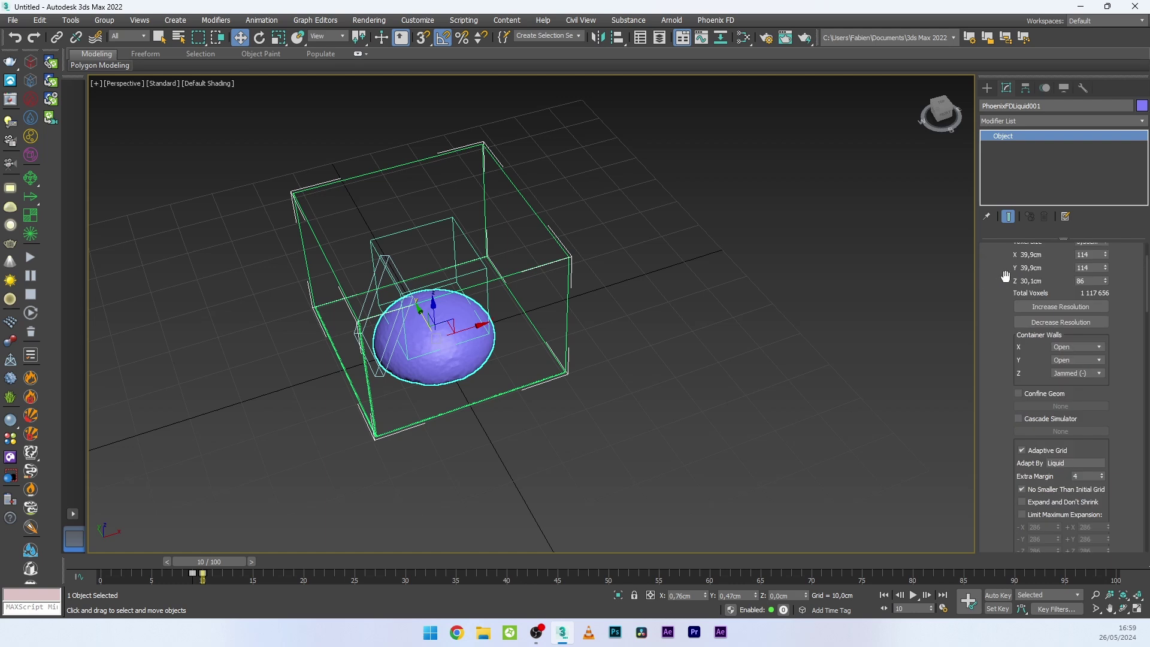
{"action": "left_click", "coordinate": [1002, 275]}
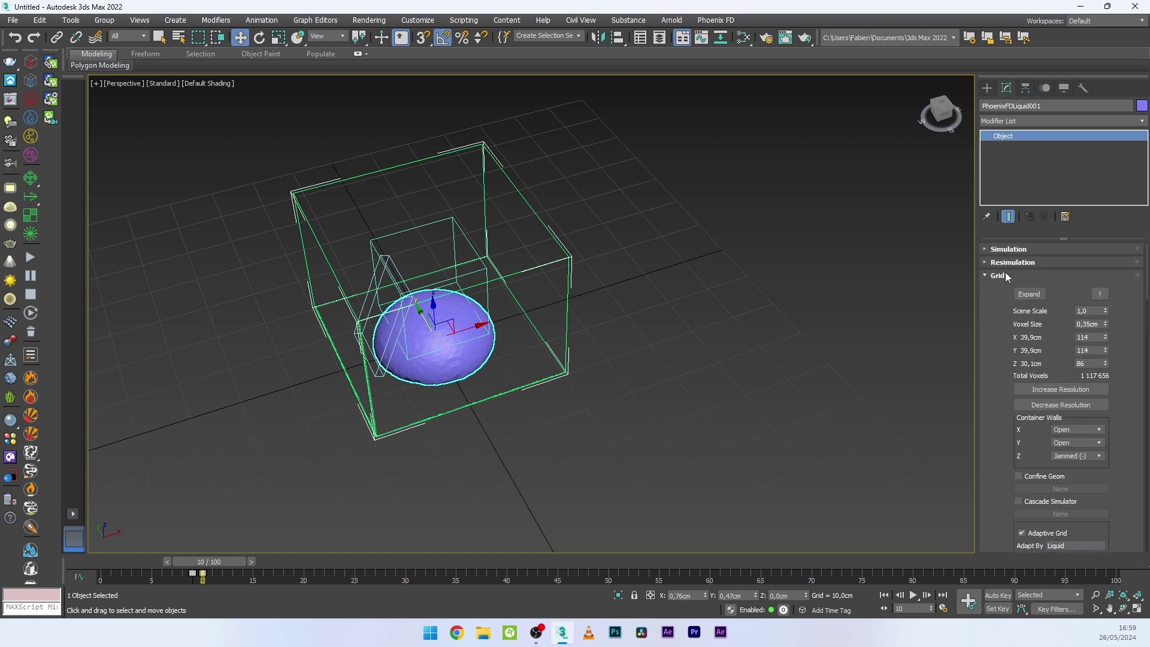
{"action": "left_click", "coordinate": [1058, 387]}
{"action": "left_click", "coordinate": [1103, 324]}
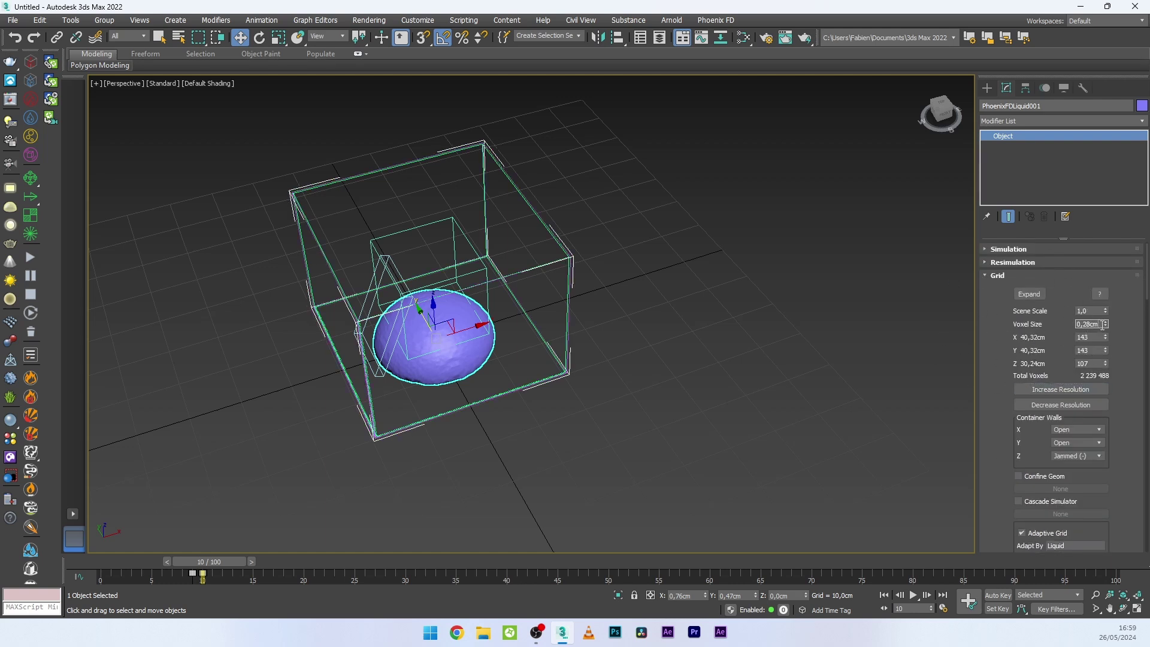
{"action": "type", "text": "0,25"}
{"action": "key", "text": "Return"}
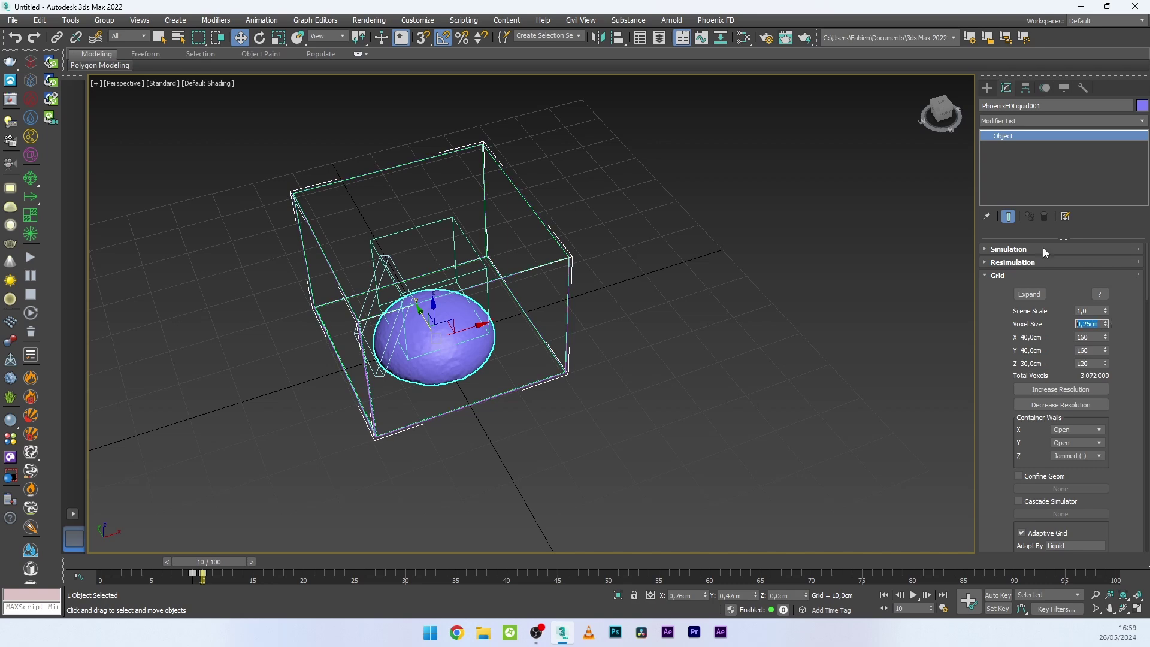
With Auto Key on at frame 80, lower the smearing box in the Front view to a Z position of about 1.2 cm
{"action": "left_click", "coordinate": [368, 389]}
{"action": "middle_click_drag", "start_coordinate": [368, 390], "coordinate": [423, 390], "text": "alt"}
{"action": "left_click", "coordinate": [297, 561]}
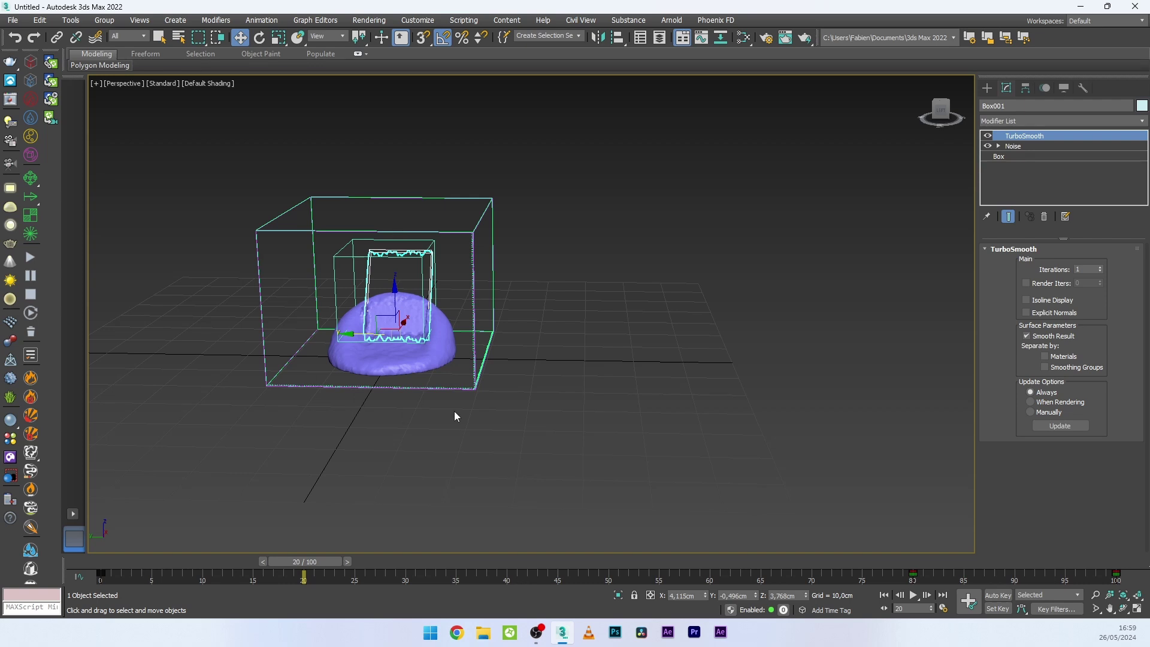
{"action": "left_click_drag", "start_coordinate": [115, 567], "coordinate": [912, 590]}
{"action": "key", "text": "w"}
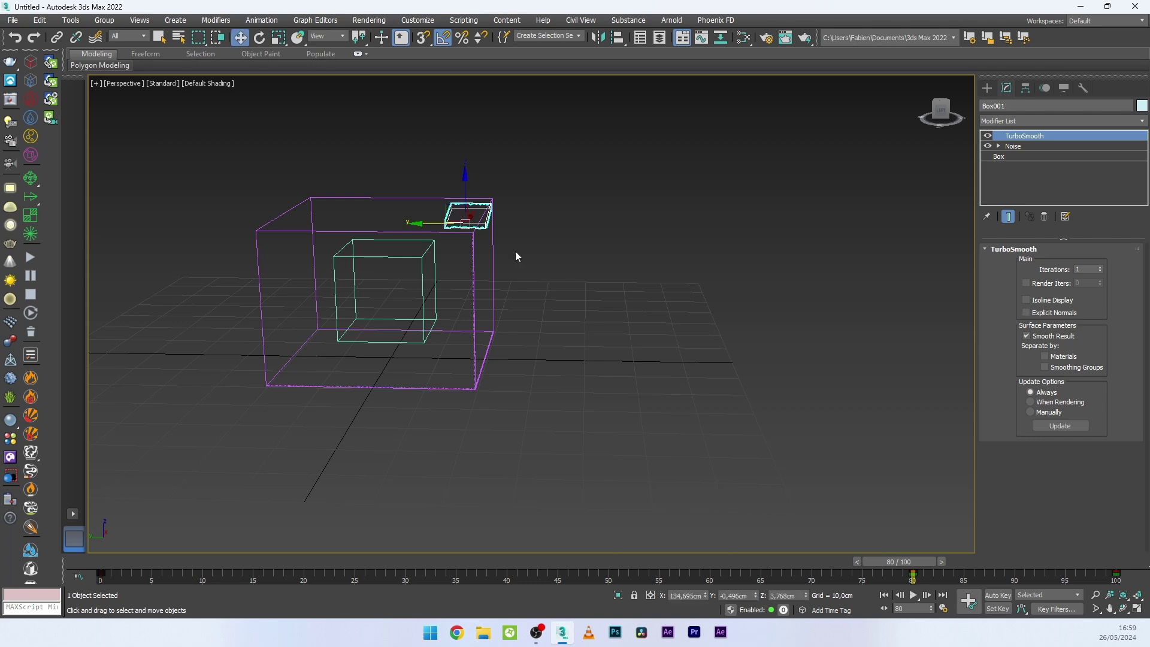
{"action": "middle_click_drag", "start_coordinate": [515, 251], "coordinate": [400, 303]}
{"action": "key", "text": "f"}
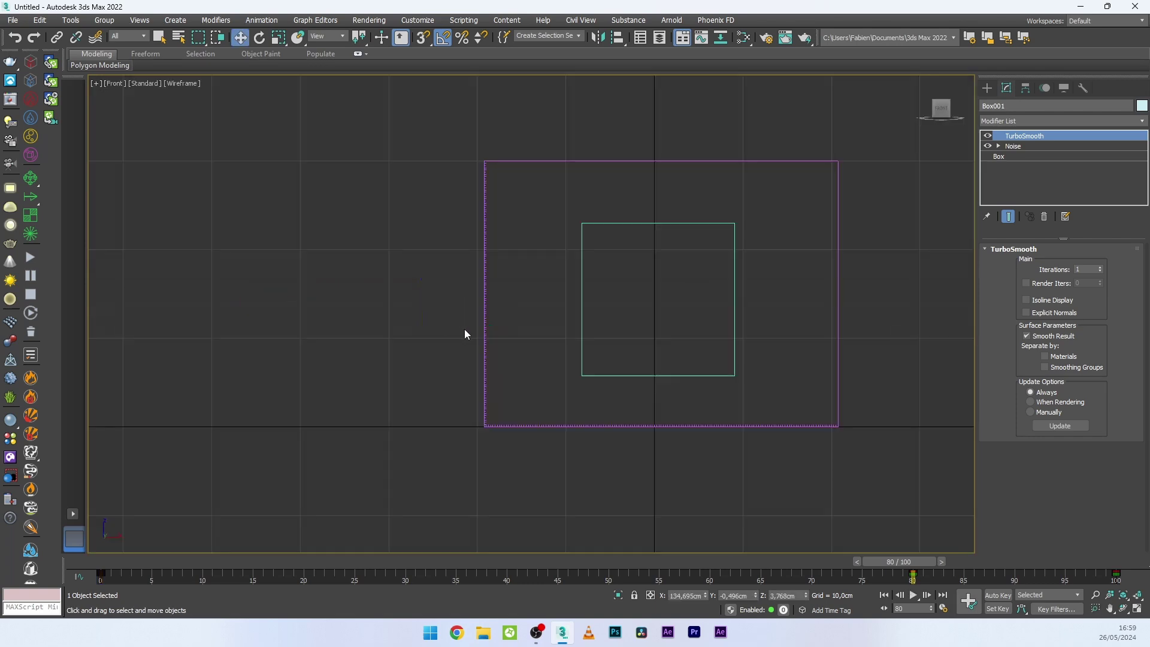
{"action": "scroll", "coordinate": [719, 361], "scroll_direction": "down", "scroll_amount": 10}
{"action": "scroll", "coordinate": [762, 378], "scroll_direction": "up", "scroll_amount": 5}
{"action": "scroll", "coordinate": [562, 387], "scroll_direction": "up", "scroll_amount": 6}
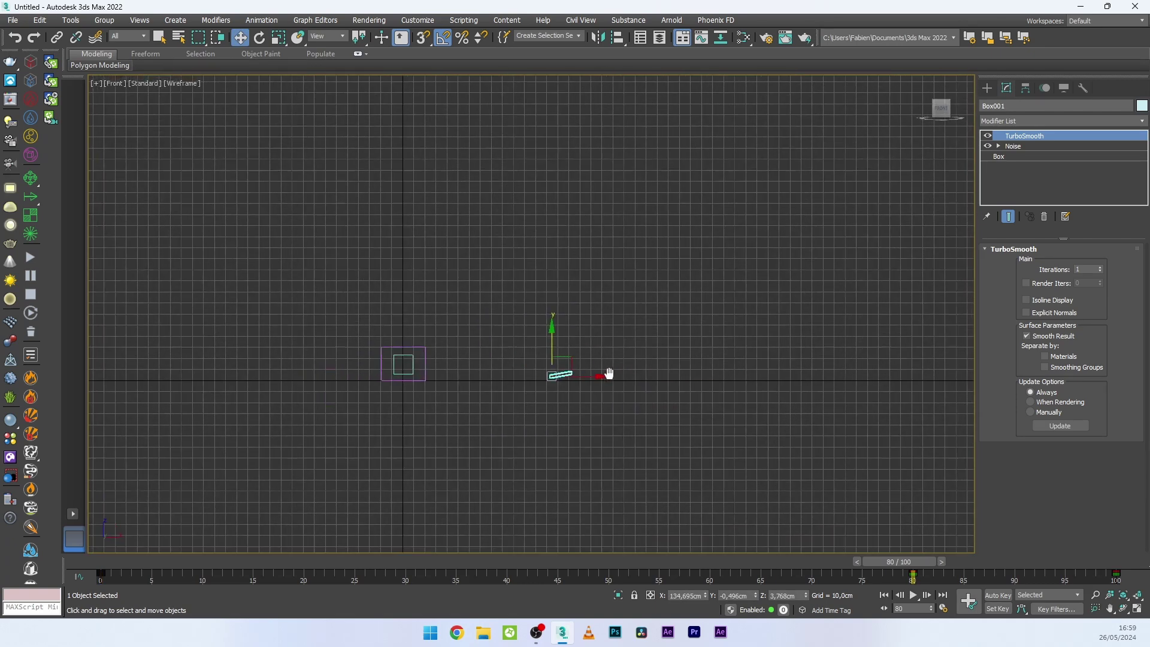
{"action": "scroll", "coordinate": [629, 326], "scroll_direction": "up", "scroll_amount": 3}
{"action": "scroll", "coordinate": [533, 393], "scroll_direction": "up", "scroll_amount": 3}
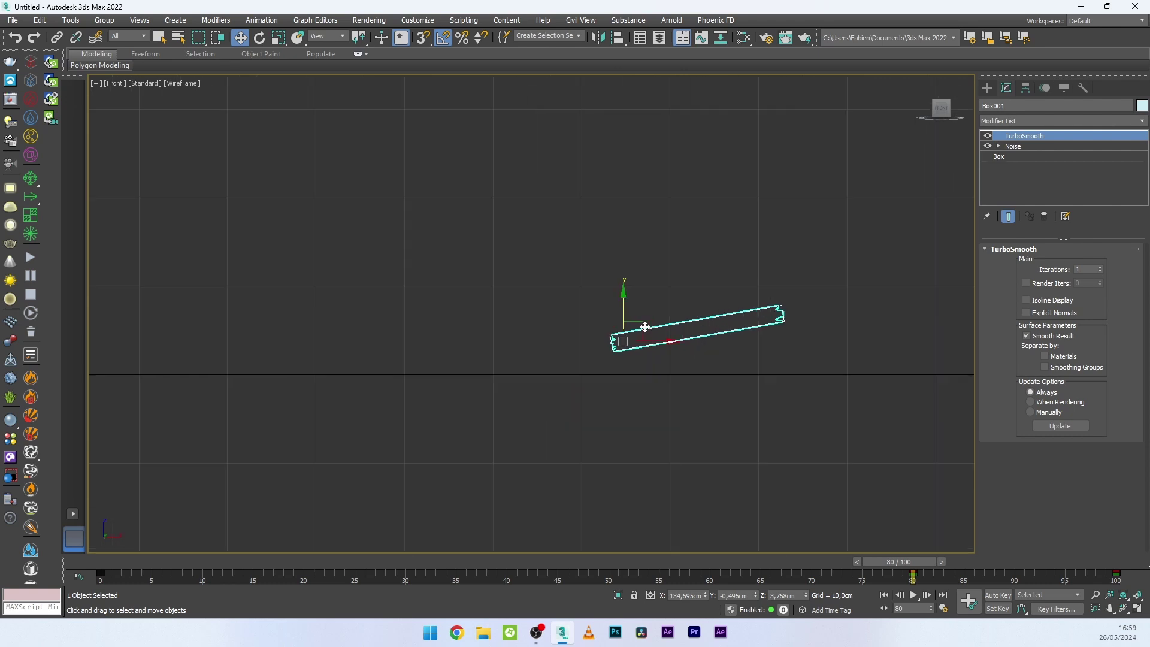
{"action": "left_click", "coordinate": [996, 595]}
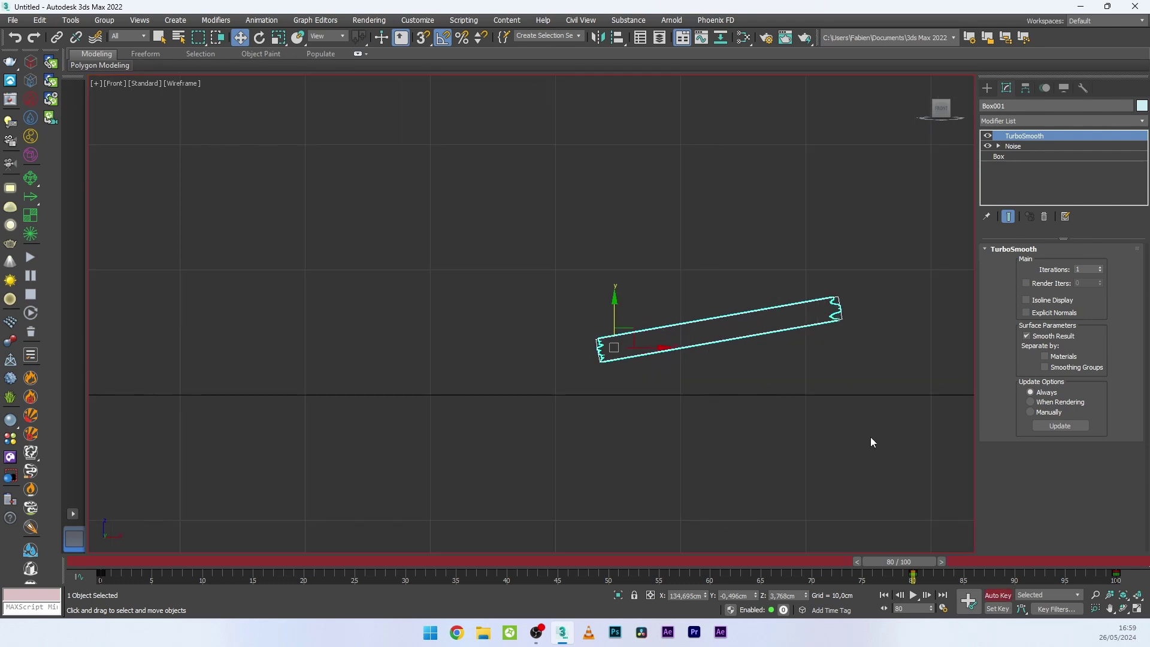
{"action": "left_click_drag", "start_coordinate": [616, 302], "coordinate": [631, 343]}
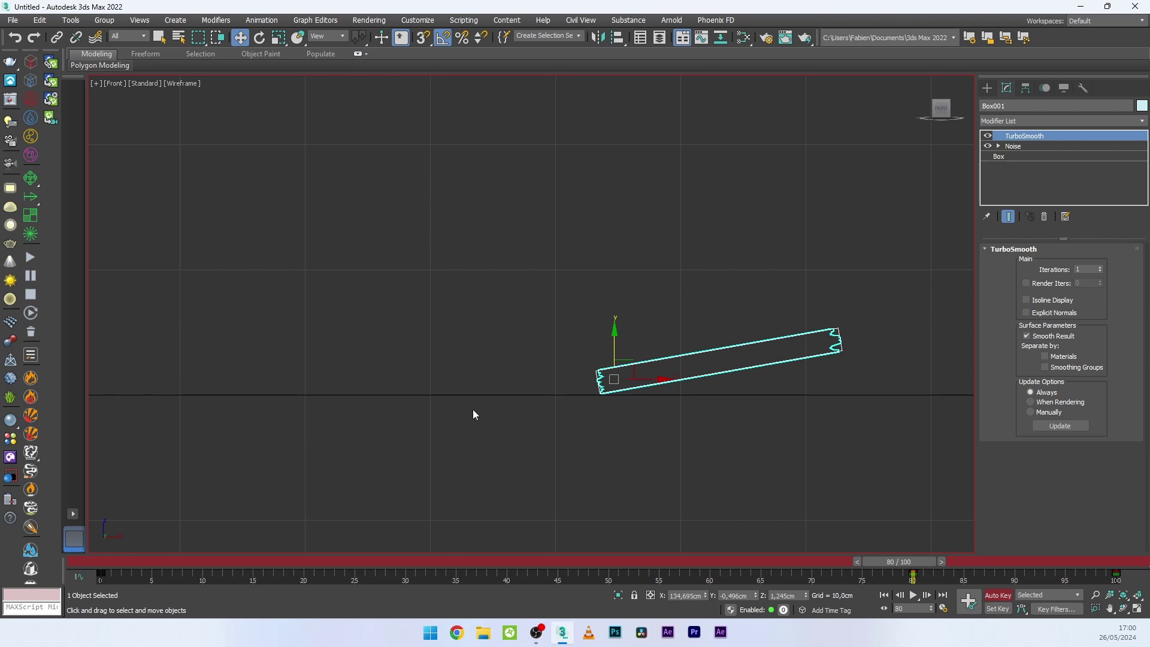
{"action": "right_click", "coordinate": [651, 368]}
{"action": "key", "text": "p"}
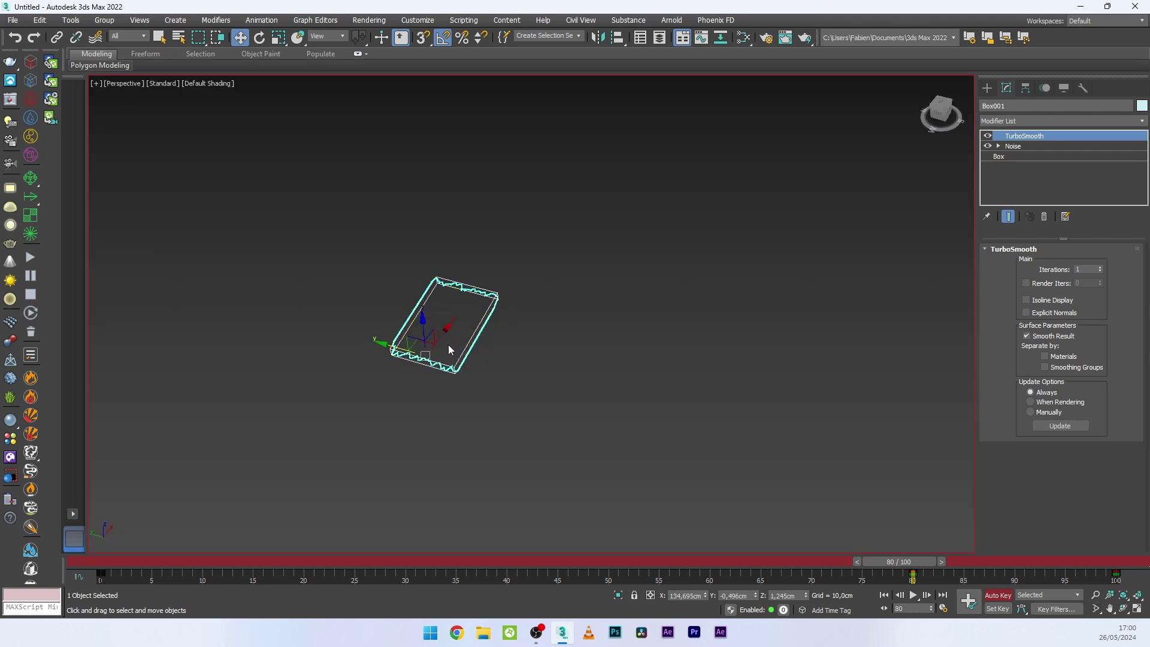
With Auto Key on at frame 80, scale the smearing box down along its Y axis to about 43%
{"action": "scroll", "coordinate": [403, 343], "scroll_direction": "up", "scroll_amount": 3}
{"action": "middle_click_drag", "start_coordinate": [403, 341], "coordinate": [436, 342], "text": "alt"}
{"action": "right_click", "coordinate": [436, 344]}
{"action": "left_click", "coordinate": [473, 372]}
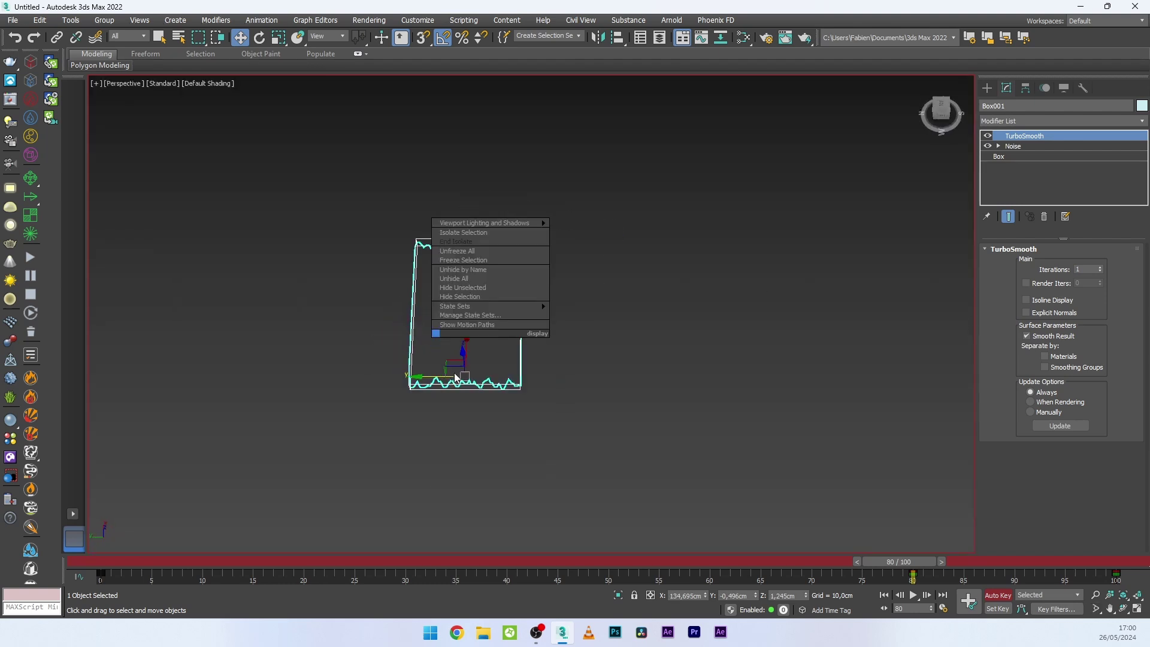
{"action": "left_click_drag", "start_coordinate": [413, 379], "coordinate": [560, 395]}
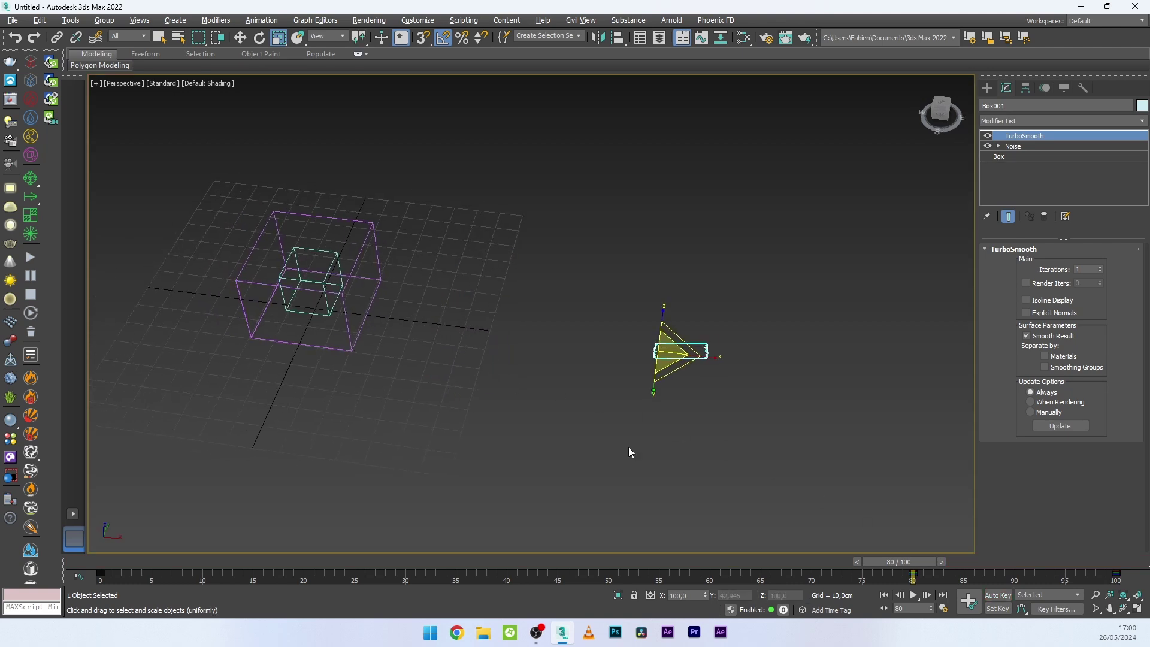
Return the timeline to about frame 3 and delete the liquid simulator's cached simulation
{"action": "middle_click_drag", "start_coordinate": [630, 451], "coordinate": [625, 365], "text": "alt"}
{"action": "middle_click_drag", "start_coordinate": [400, 309], "coordinate": [391, 375]}
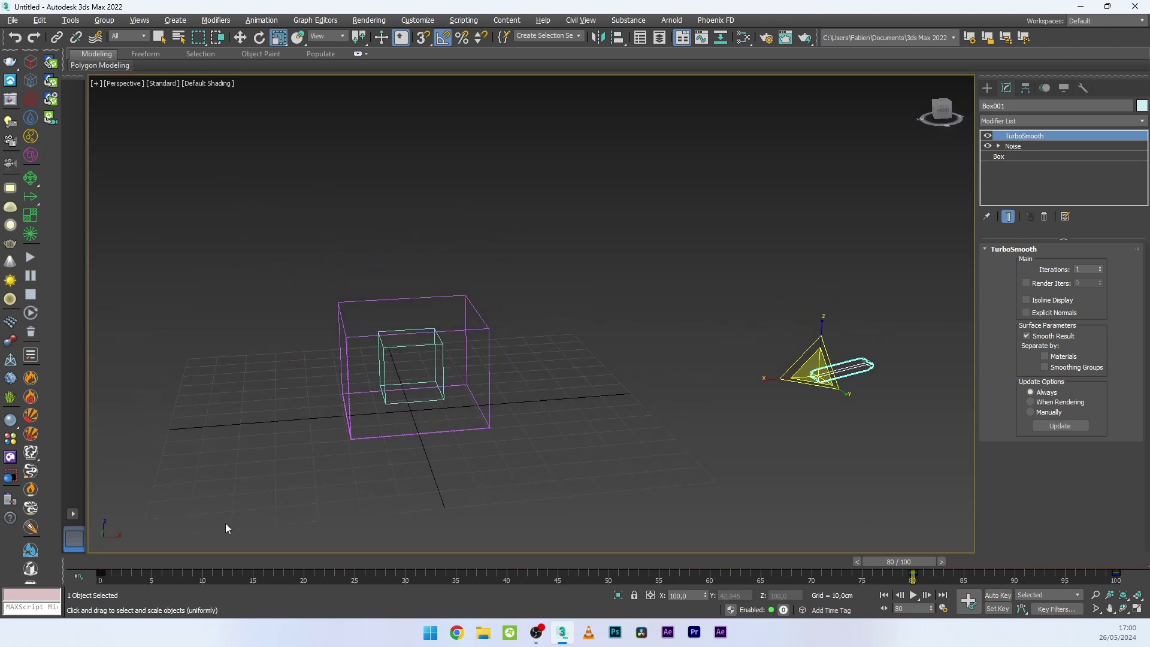
{"action": "scroll", "coordinate": [225, 523], "scroll_direction": "up", "scroll_amount": 4}
{"action": "left_click_drag", "start_coordinate": [113, 561], "coordinate": [134, 526]}
{"action": "key", "text": "r"}
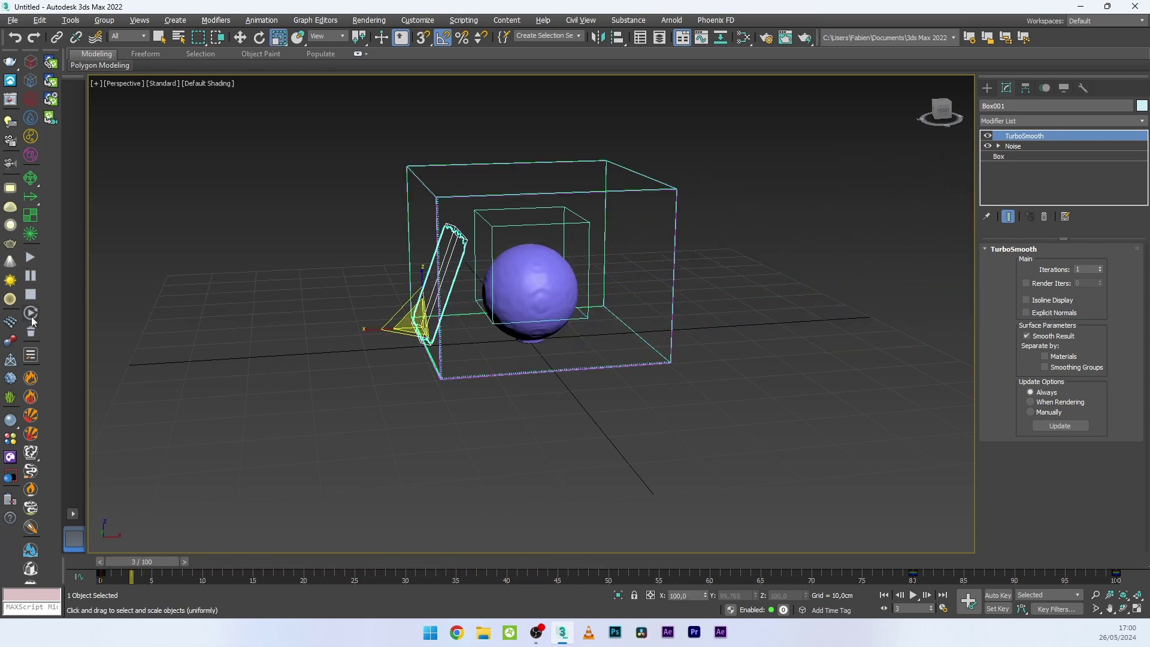
{"action": "left_click", "coordinate": [30, 331]}
{"action": "left_click", "coordinate": [675, 353]}
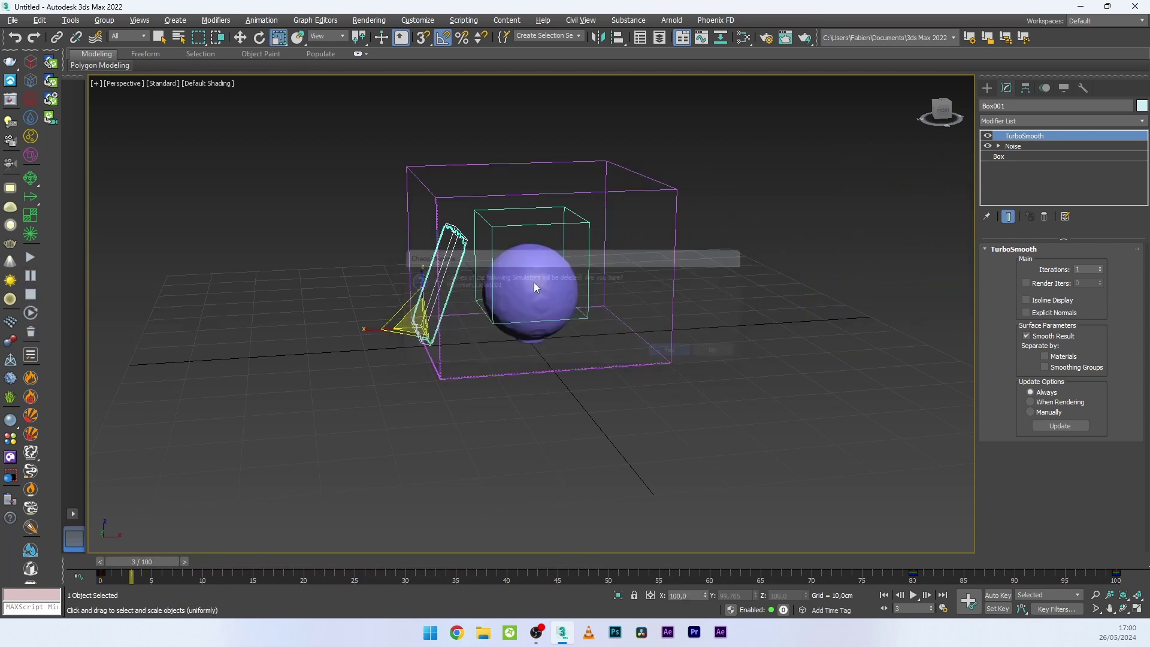
Examine the shape of the smear trailing the narrowed box while the new simulation runs
{"action": "right_click", "coordinate": [646, 266]}
{"action": "left_click", "coordinate": [665, 298]}
{"action": "middle_click_drag", "start_coordinate": [375, 382], "coordinate": [433, 364], "text": "alt"}
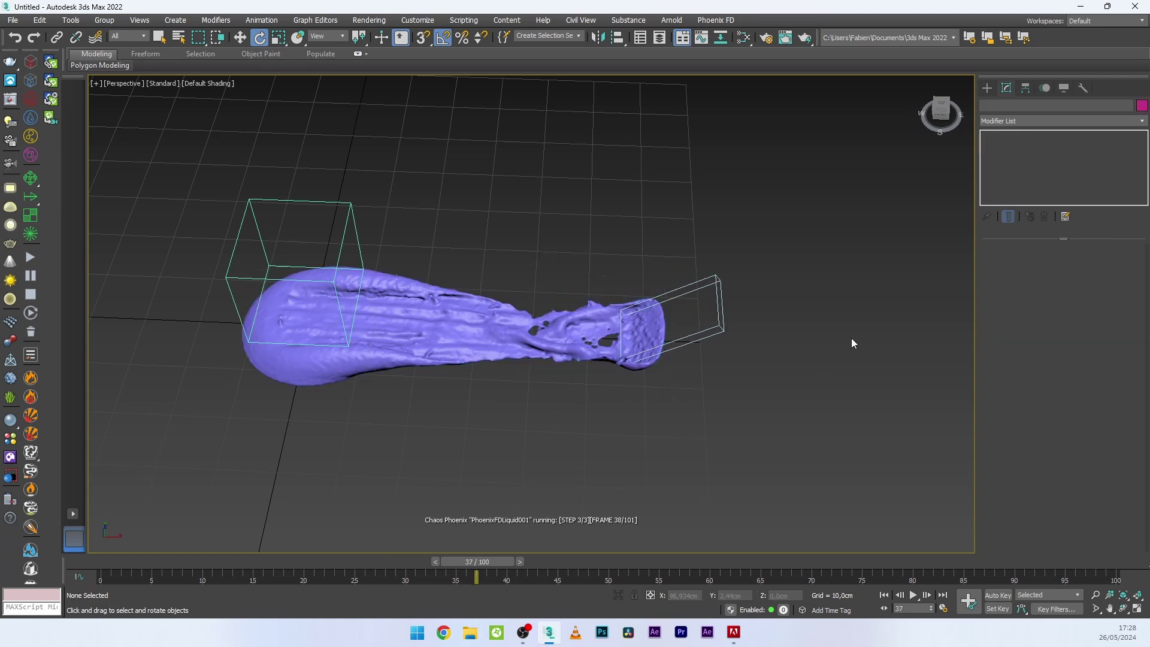
{"action": "scroll", "coordinate": [1029, 384], "scroll_direction": "down", "scroll_amount": 5}
{"action": "scroll", "coordinate": [1030, 383], "scroll_direction": "up", "scroll_amount": 1}
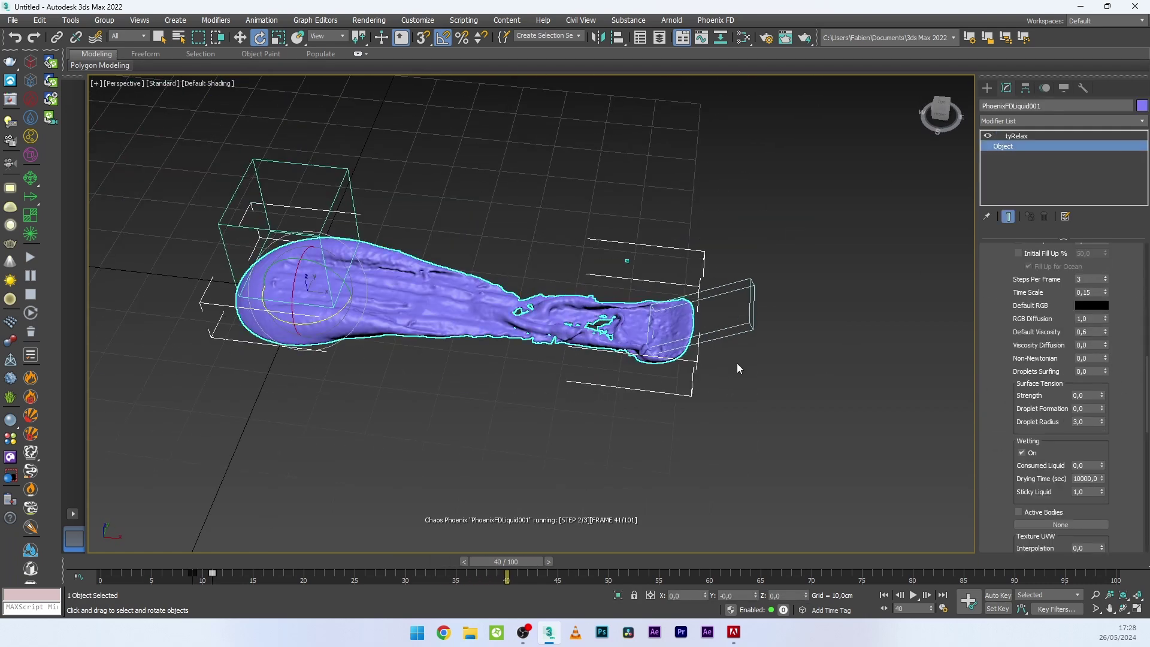
Review the tyRelax modifier's parameters and the liquid simulator's dynamics settings
{"action": "left_click", "coordinate": [1017, 136]}
{"action": "left_click", "coordinate": [1005, 146]}
{"action": "left_click", "coordinate": [1000, 372]}
{"action": "scroll", "coordinate": [999, 444], "scroll_direction": "down", "scroll_amount": 4}
{"action": "left_click_drag", "start_coordinate": [1085, 439], "coordinate": [825, 433]}
{"action": "left_click", "coordinate": [797, 211]}
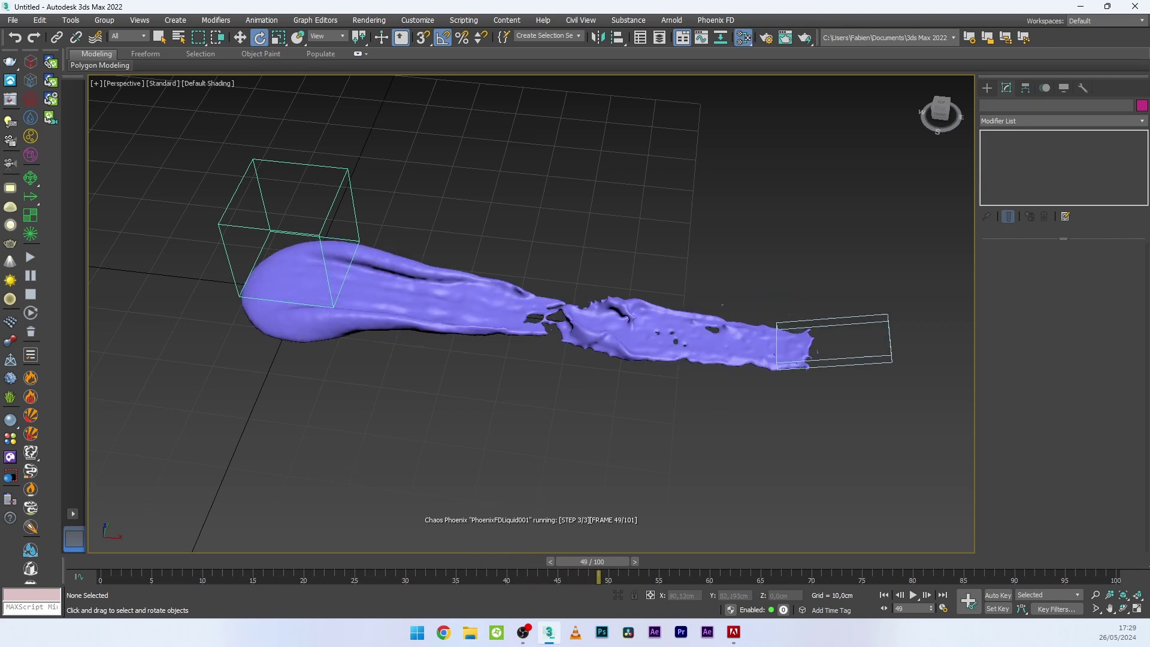
Give the smear mesh a glossy red material
{"action": "left_click", "coordinate": [652, 336]}
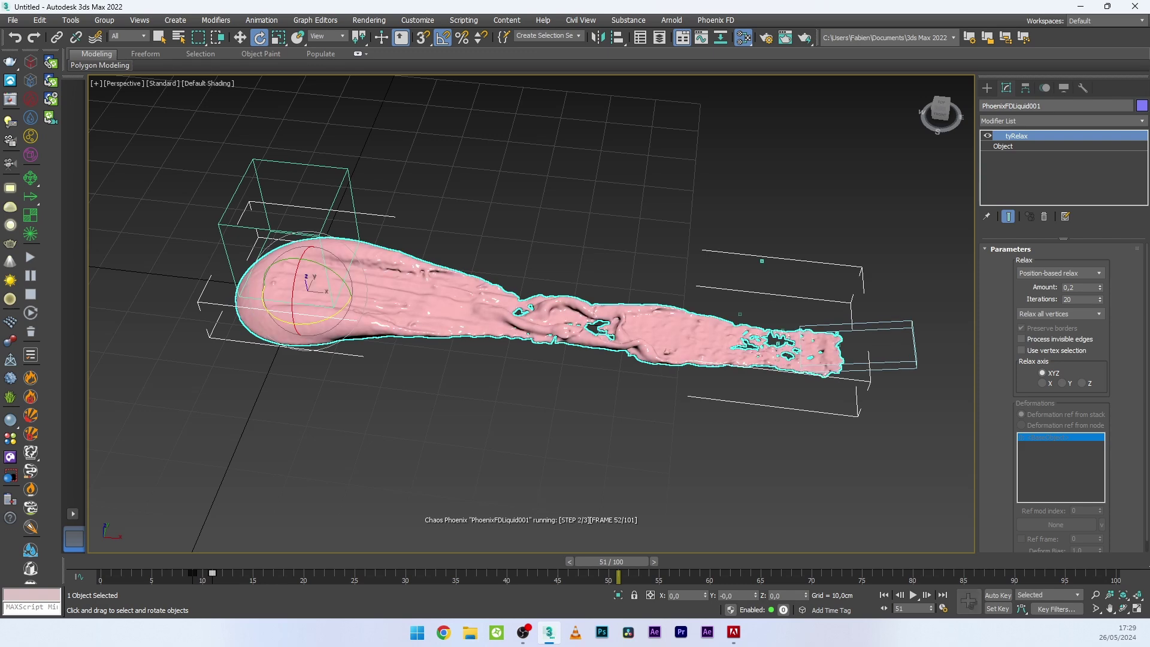
{"action": "left_click", "coordinate": [517, 372]}
{"action": "middle_click_drag", "start_coordinate": [517, 373], "coordinate": [520, 328], "text": "alt"}
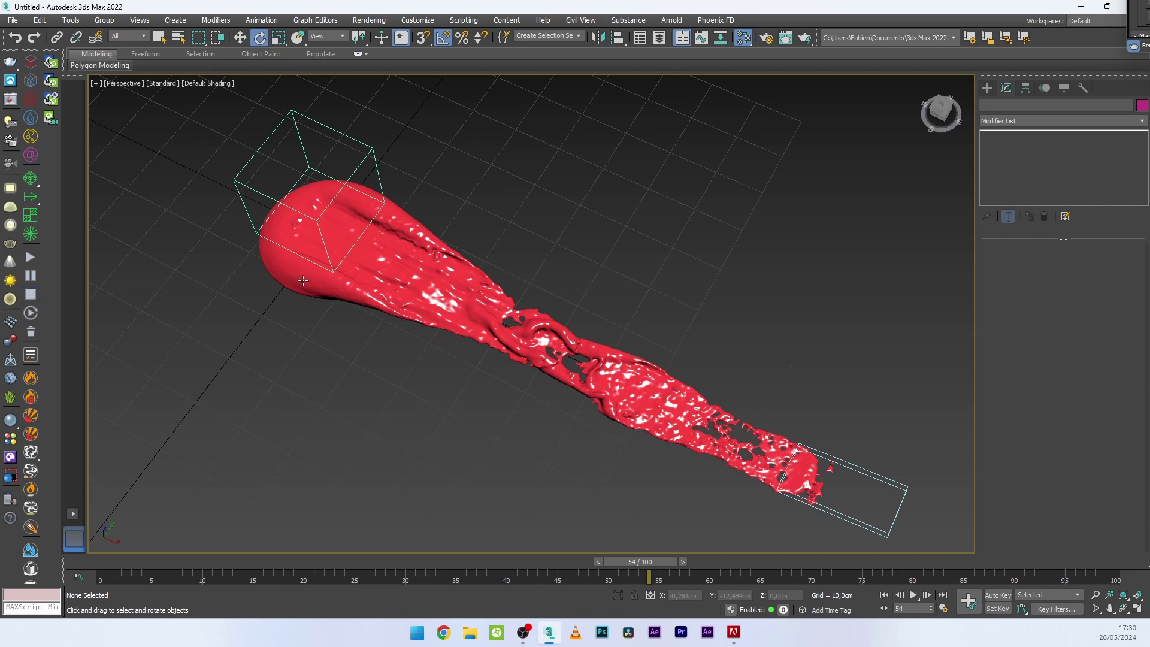
Examine the red smear's surface, holes and thin trailing end at frame 54 from several angles
{"action": "middle_click_drag", "start_coordinate": [479, 223], "coordinate": [393, 389]}
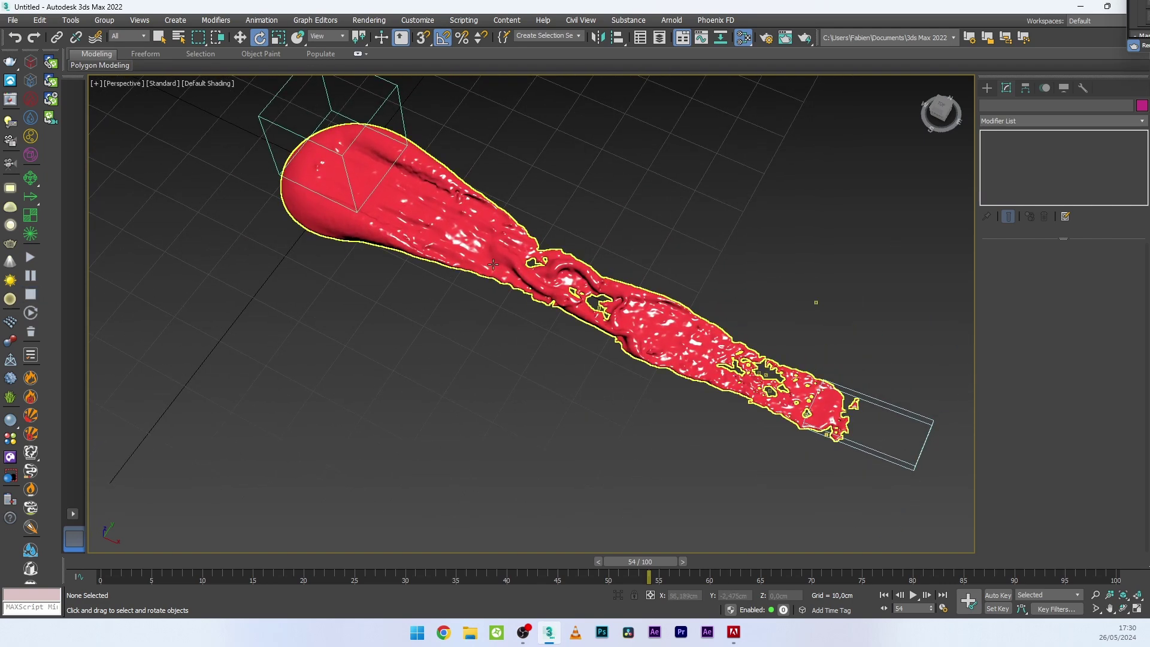
{"action": "middle_click_drag", "start_coordinate": [519, 305], "coordinate": [268, 381], "text": "alt"}
{"action": "scroll", "coordinate": [267, 380], "scroll_direction": "up", "scroll_amount": 4}
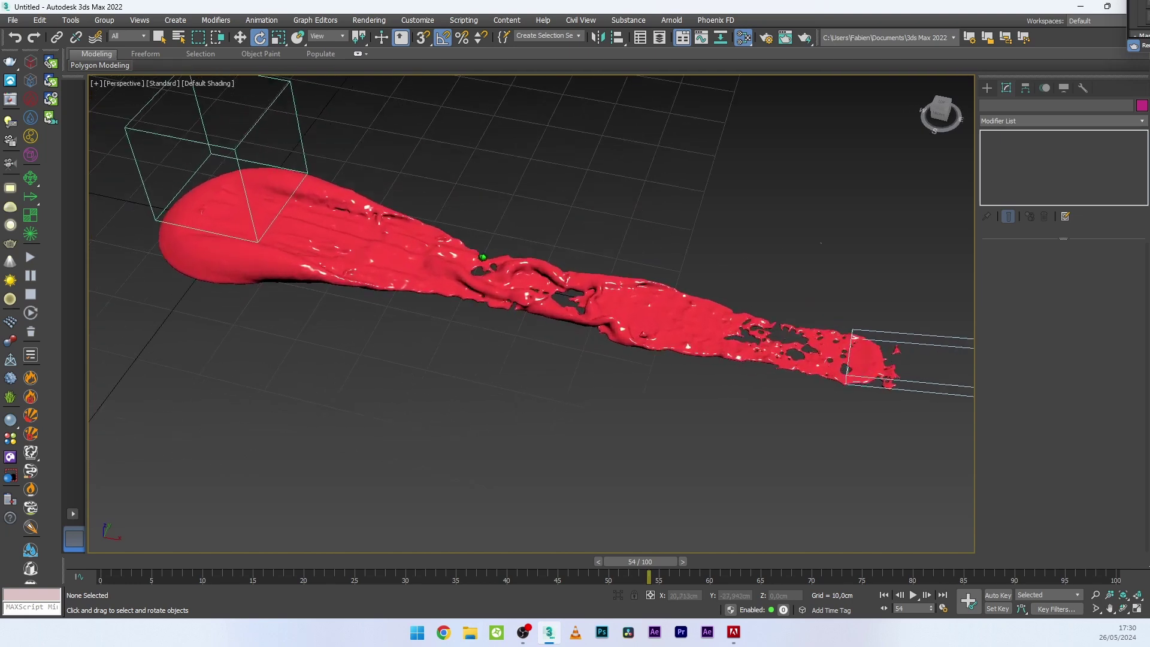
{"action": "scroll", "coordinate": [267, 407], "scroll_direction": "down", "scroll_amount": 2}
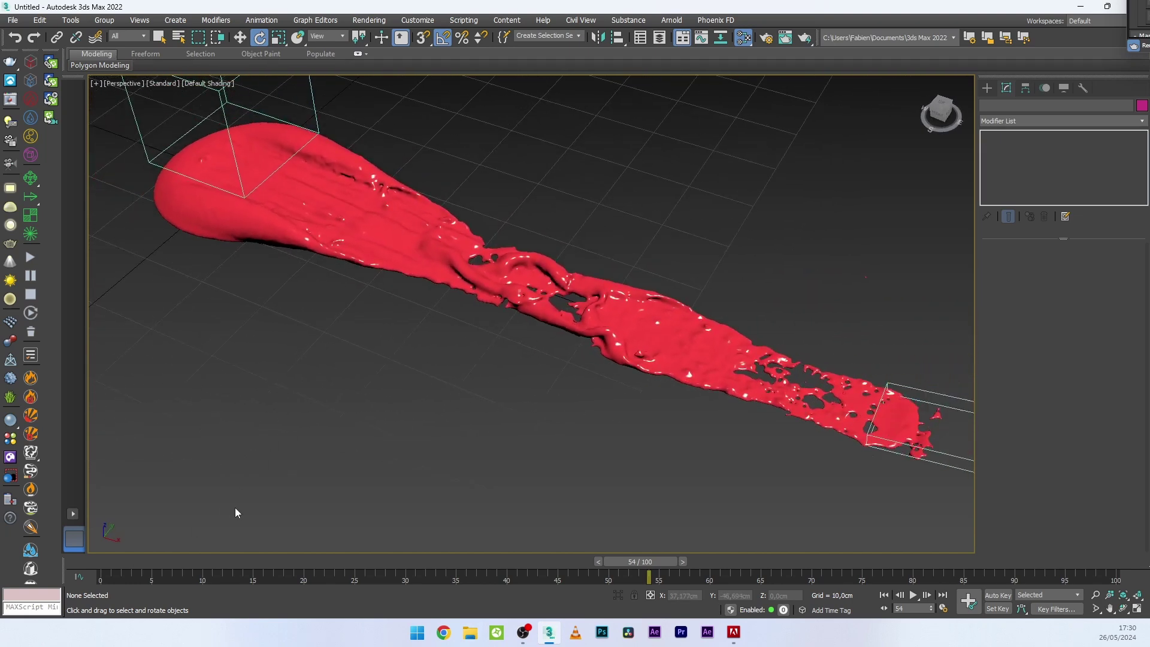
{"action": "scroll", "coordinate": [235, 508], "scroll_direction": "down", "scroll_amount": 3}
{"action": "scroll", "coordinate": [220, 498], "scroll_direction": "up", "scroll_amount": 3}
{"action": "middle_click_drag", "start_coordinate": [228, 486], "coordinate": [168, 498], "text": "alt"}
Scrub the timeline from the start to around frame 50 to preview the smear animation
{"action": "left_click_drag", "start_coordinate": [106, 562], "coordinate": [184, 564]}
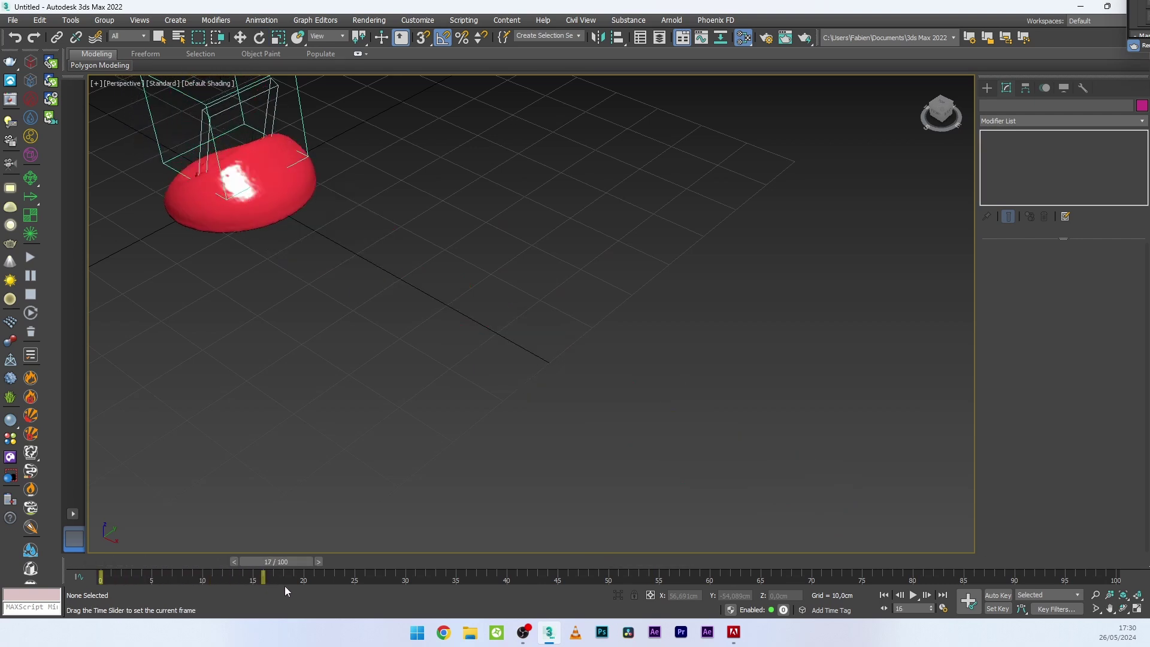
{"action": "left_click_drag", "start_coordinate": [285, 592], "coordinate": [610, 580]}
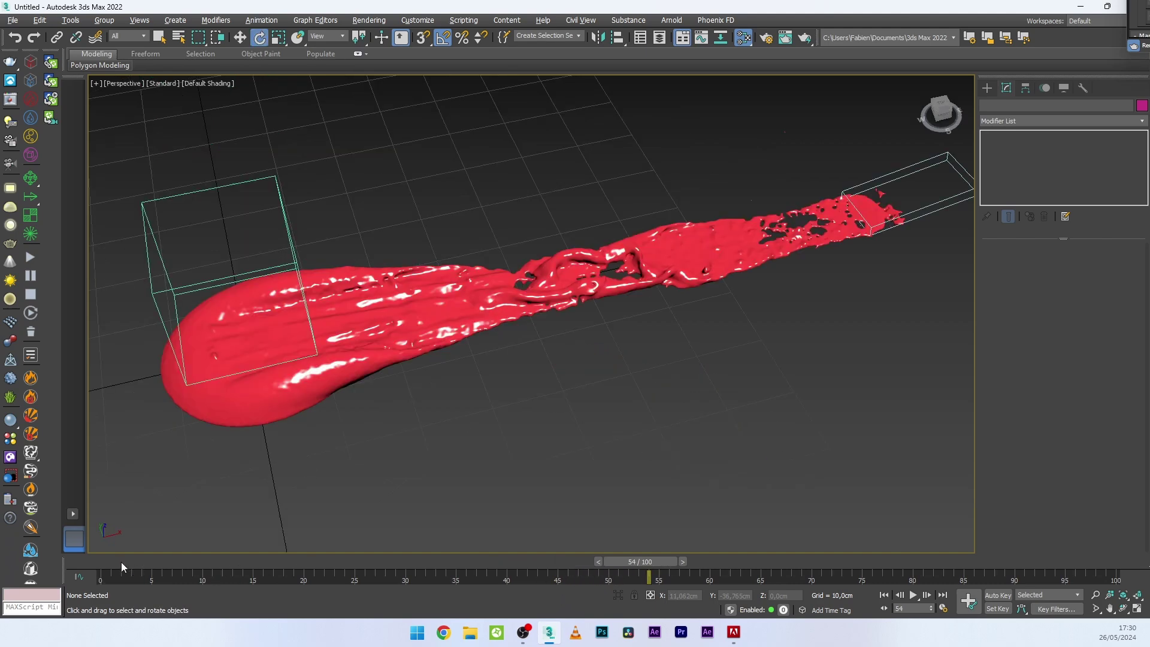
{"action": "left_click_drag", "start_coordinate": [121, 567], "coordinate": [605, 576]}
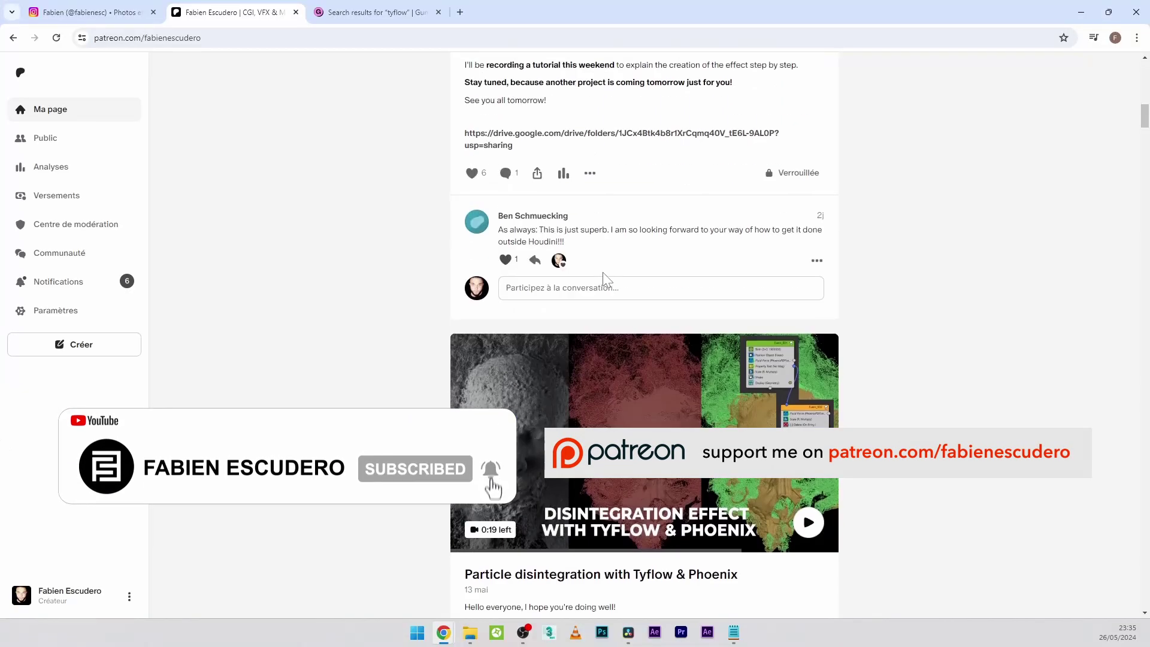
Switch to Chrome and browse the tutorial posts on the creator's Patreon page
{"action": "scroll", "coordinate": [603, 276], "scroll_direction": "down", "scroll_amount": 2}
{"action": "scroll", "coordinate": [669, 332], "scroll_direction": "down", "scroll_amount": 10}
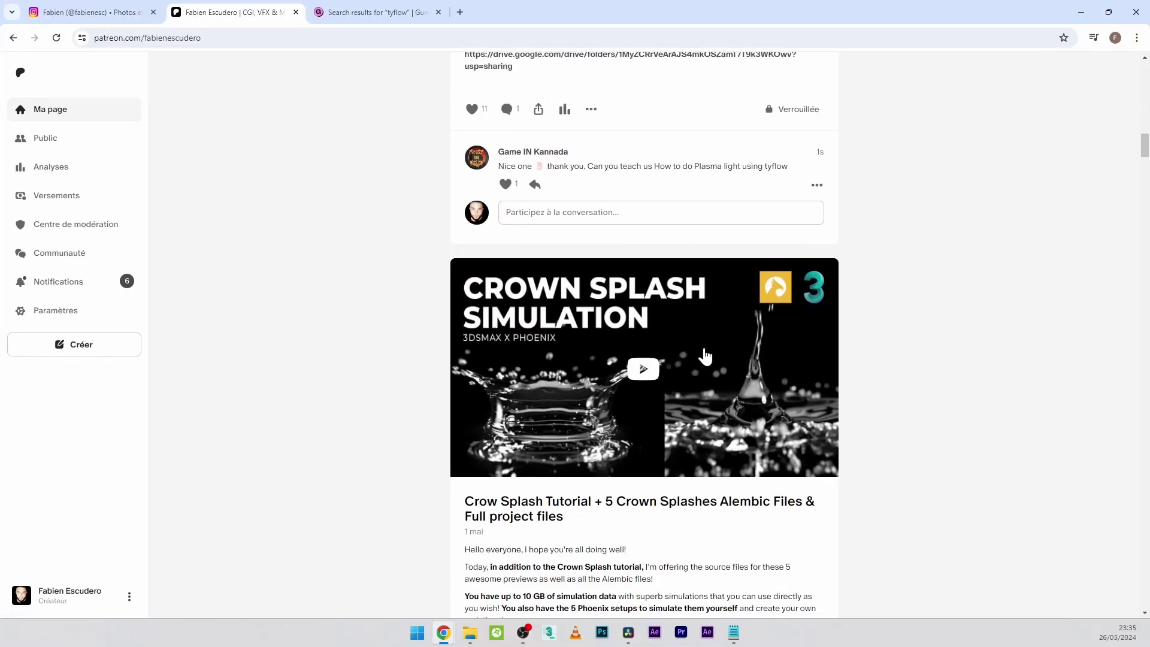